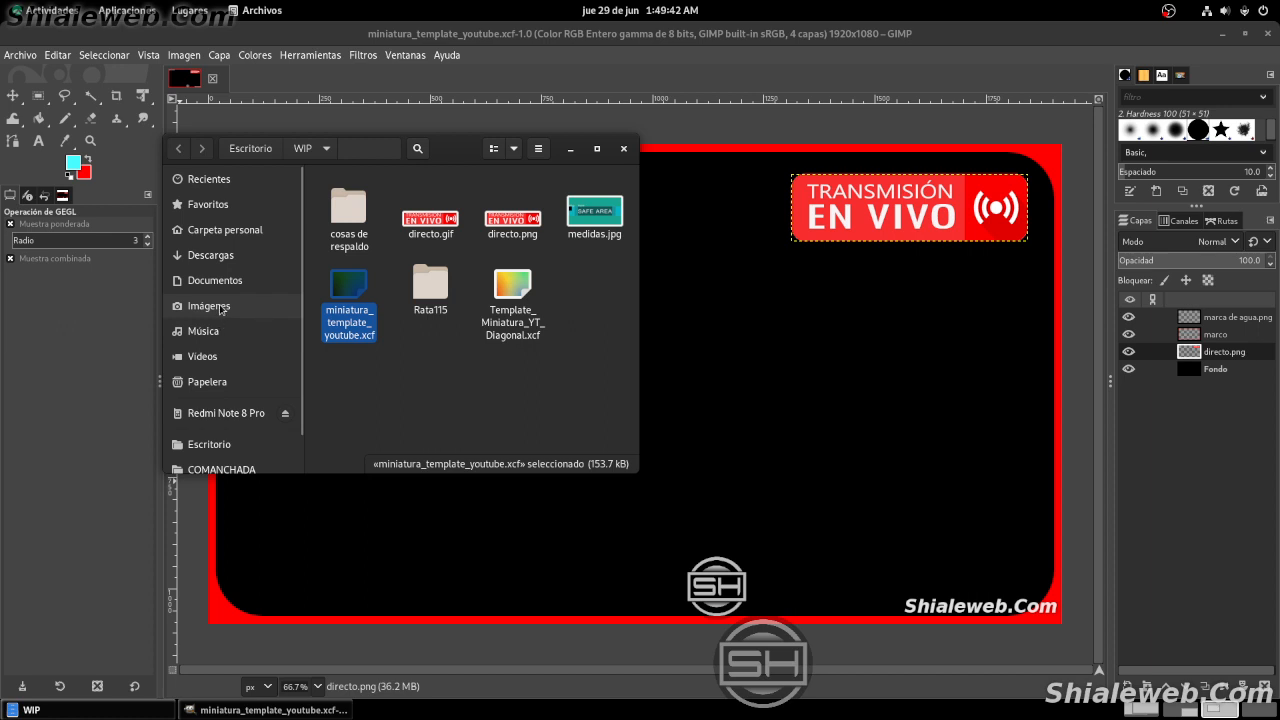
scroll(493, 288, down, 5)
scroll(493, 288, down, 4)
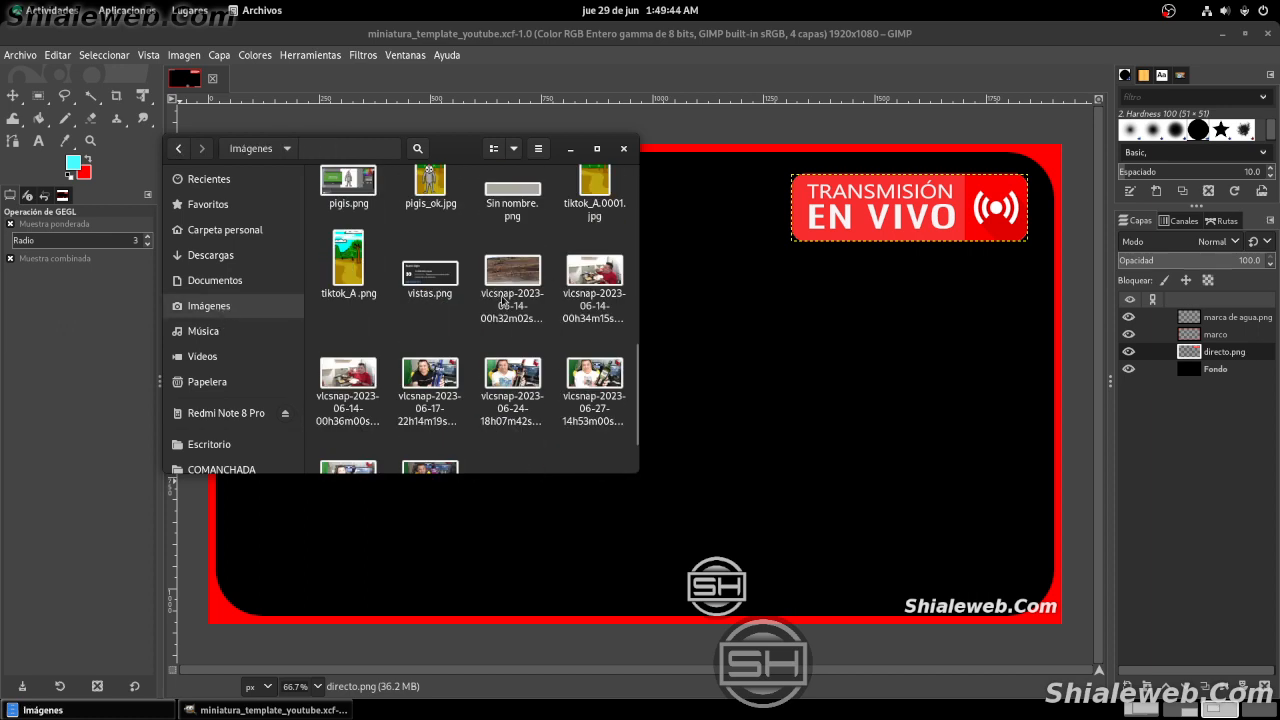
drag(415, 402, 823, 314)
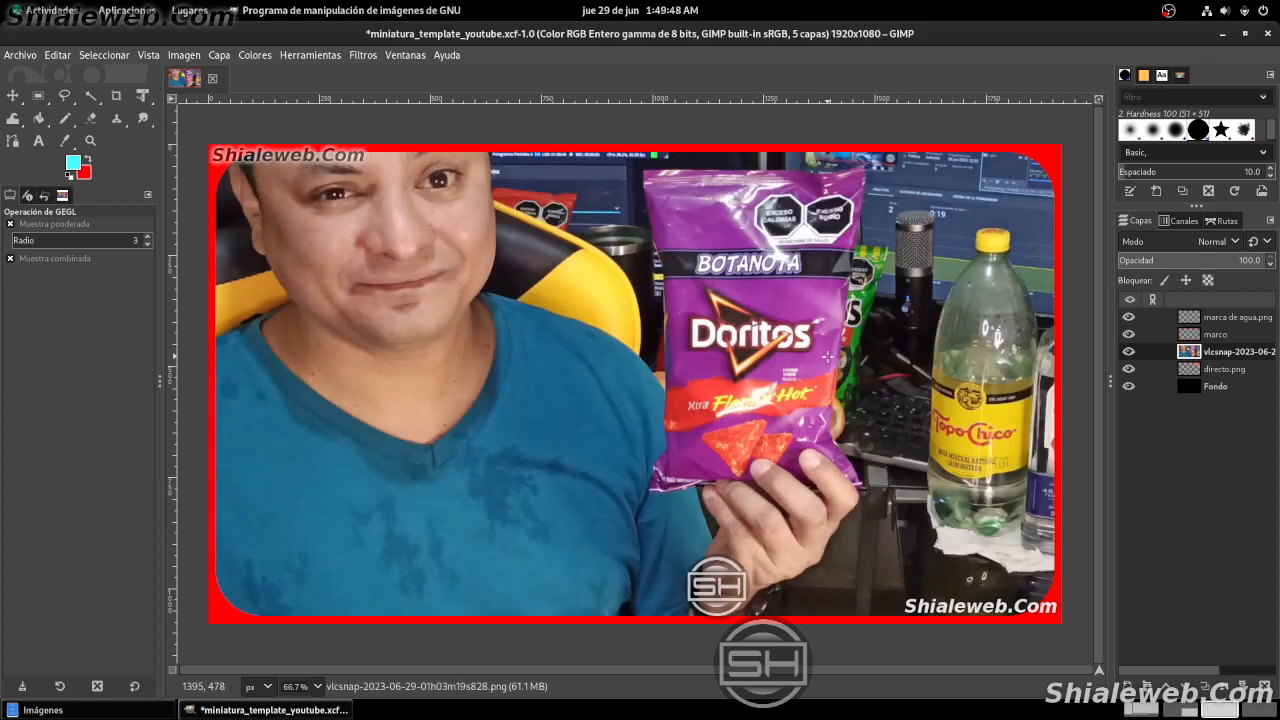
- Scale the photo layer to about half size with Unified Transform so it fits the template's canvas
scroll(827, 347, down, 4)
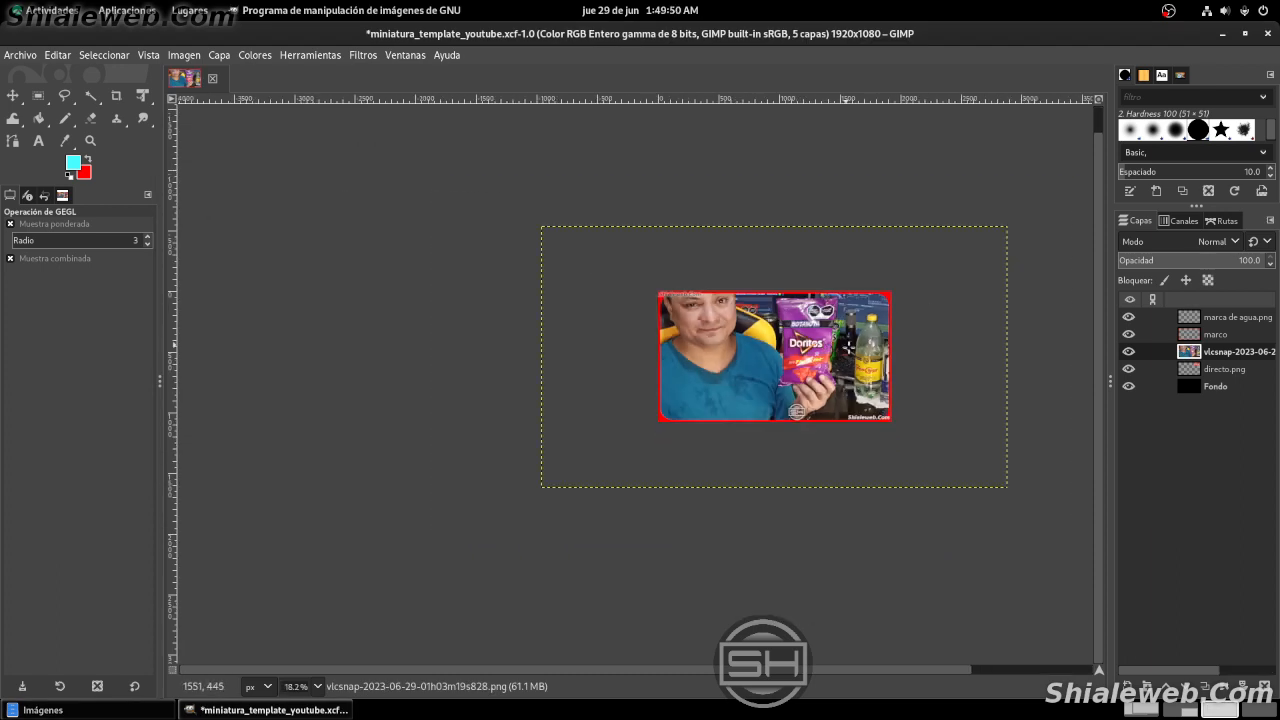
key(shift+t)
drag(896, 298, 668, 283)
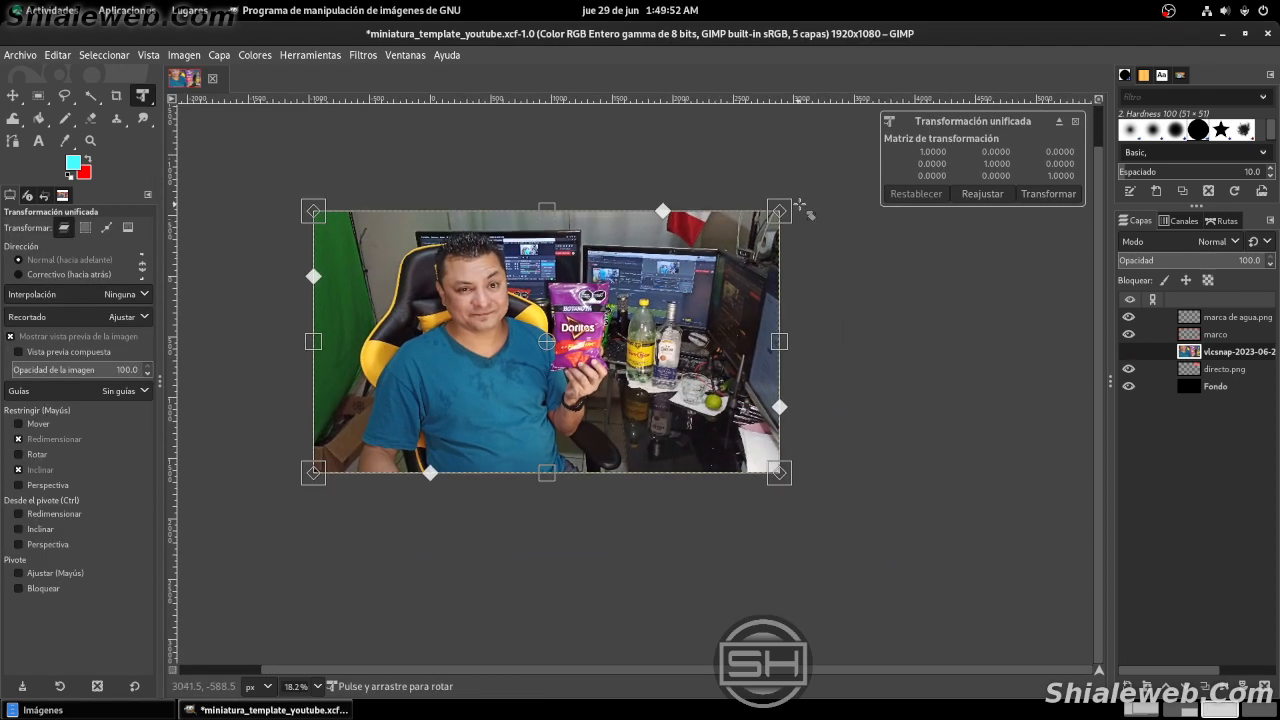
drag(783, 207, 688, 287)
drag(304, 478, 423, 409)
click(1048, 194)
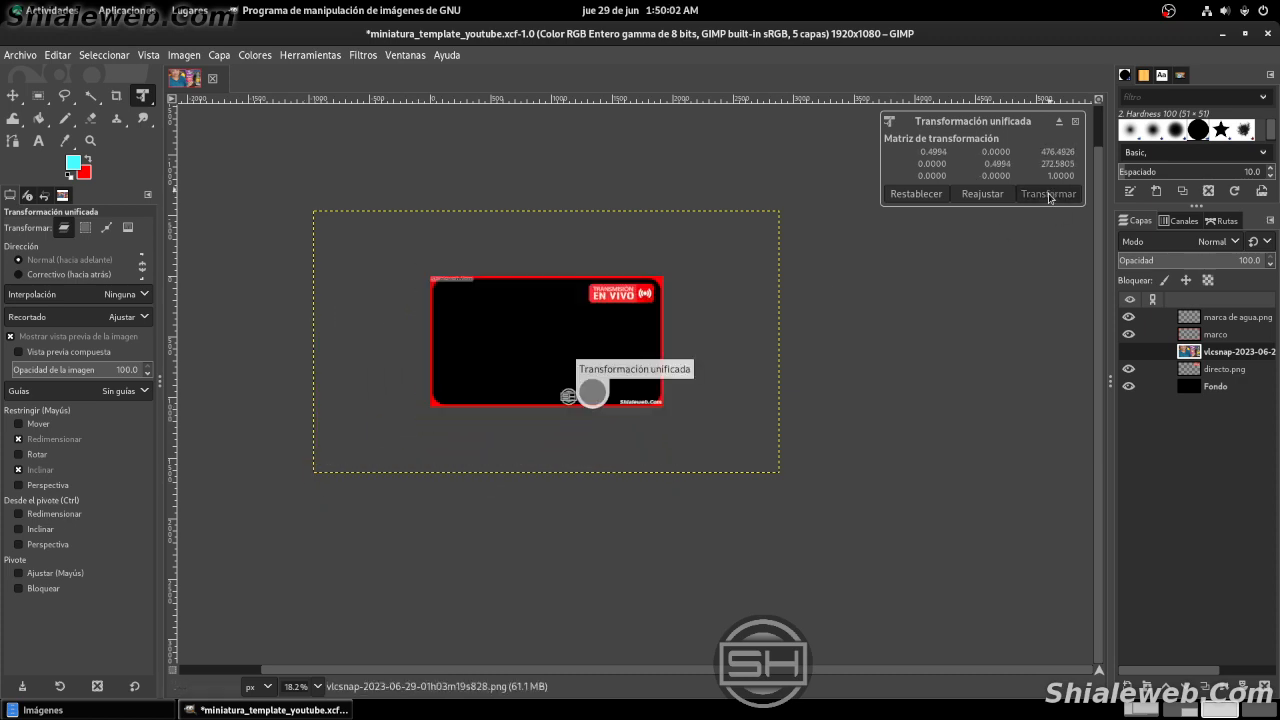
ctrl+scroll(640, 362, up, 2)
ctrl+scroll(637, 358, up, 2)
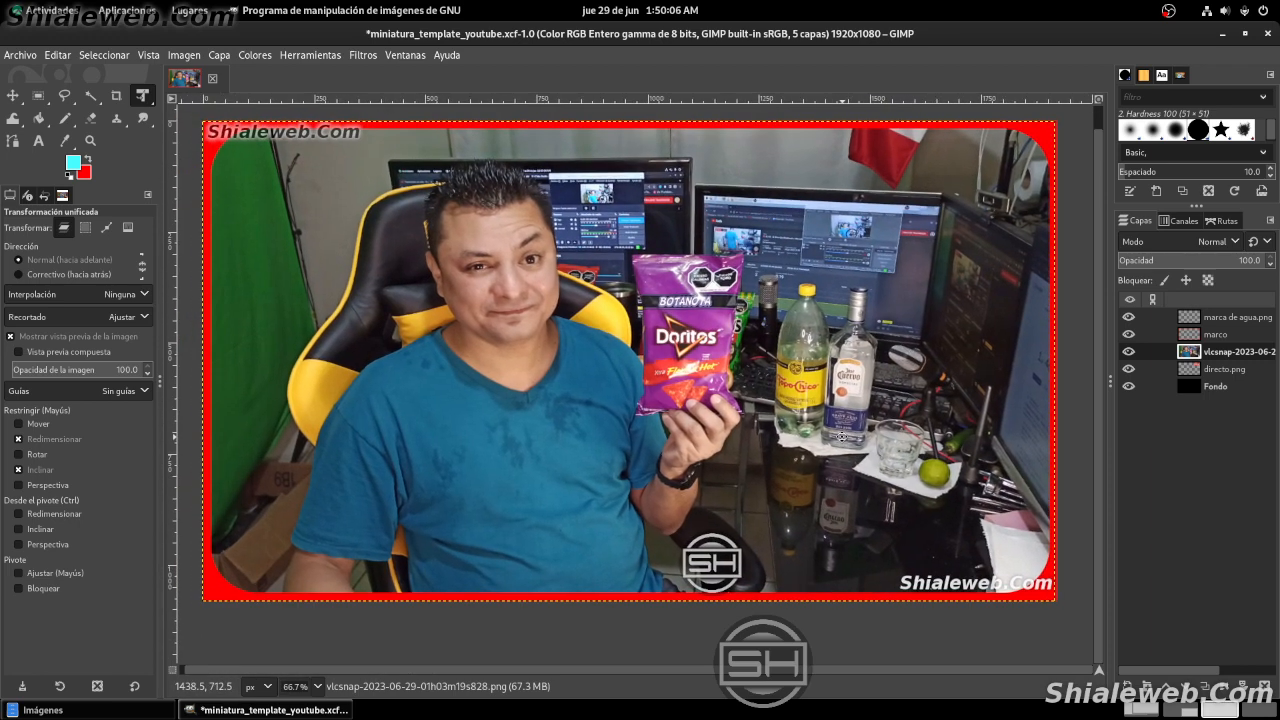
drag(842, 437, 817, 436)
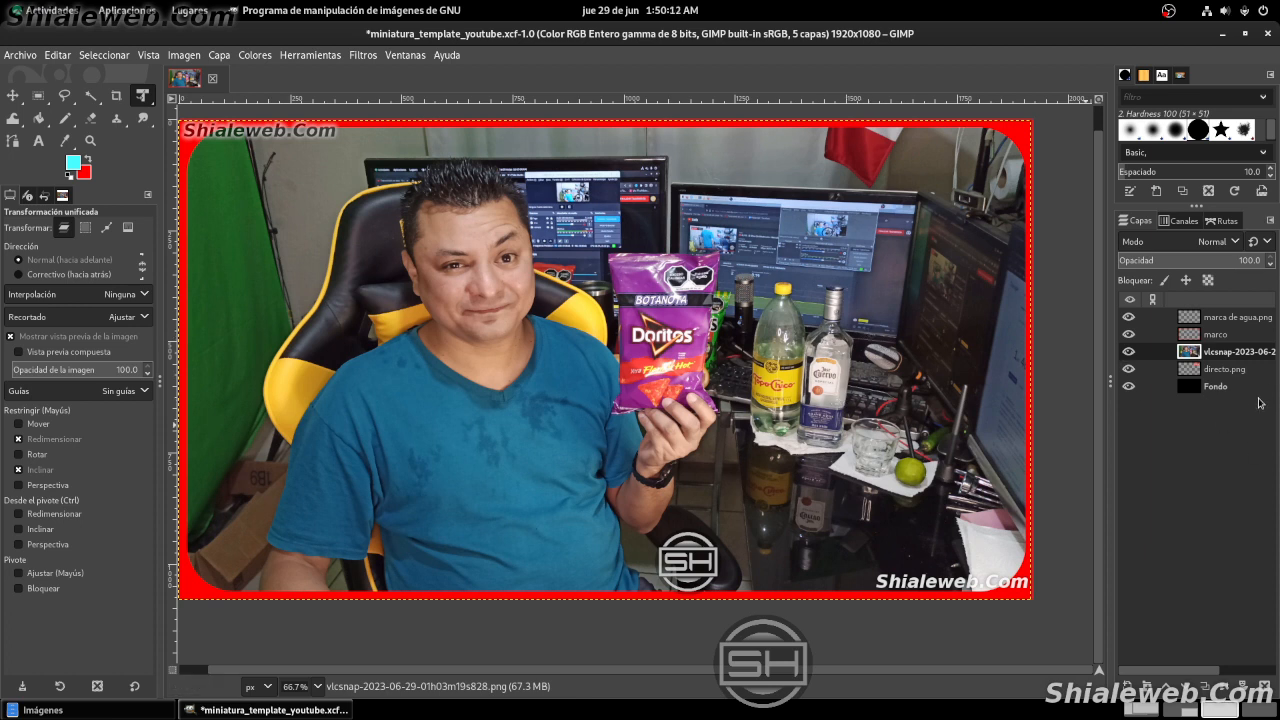
- Duplicate the photo layer and add an alpha channel to the copy
right_click(1205, 357)
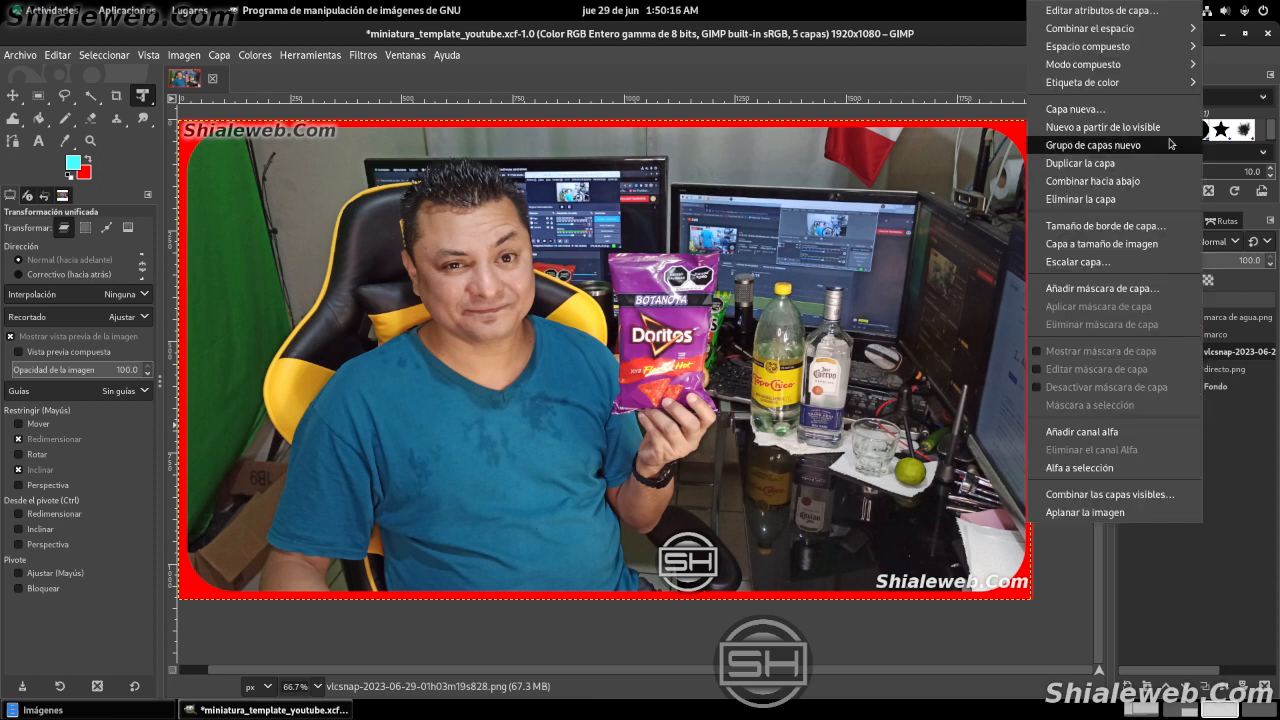
click(1094, 165)
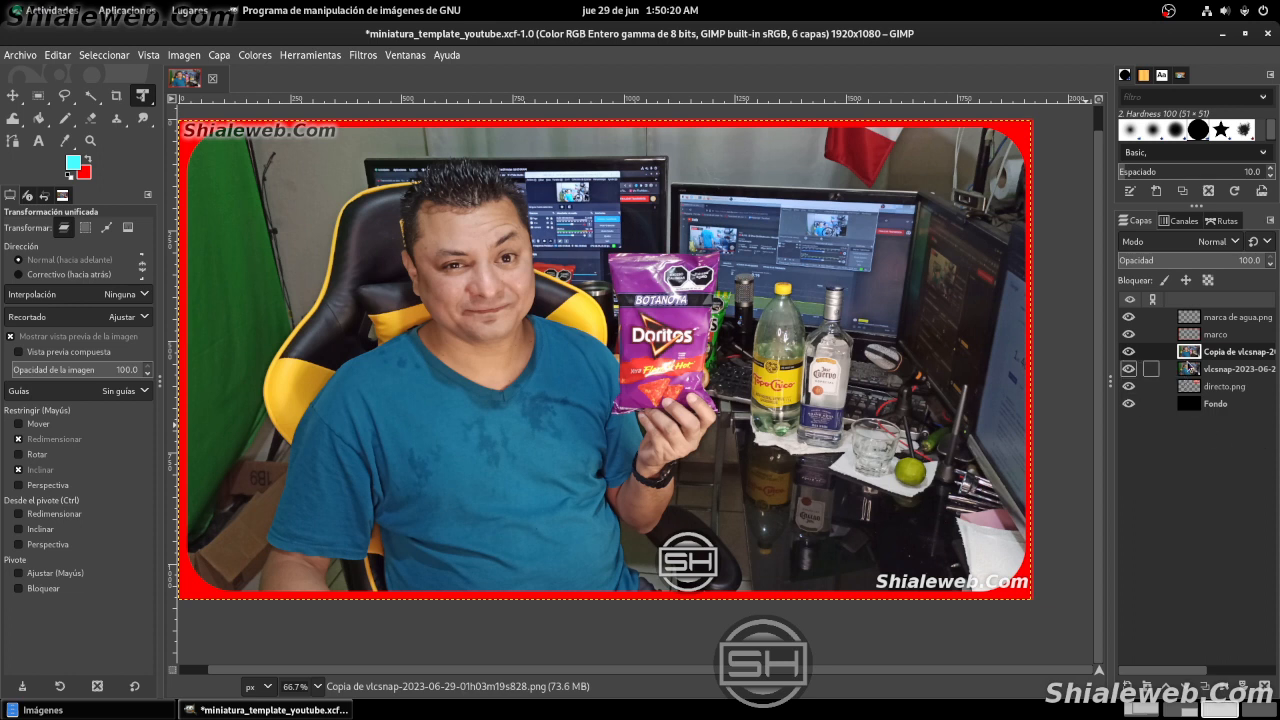
right_click(1215, 357)
click(1140, 434)
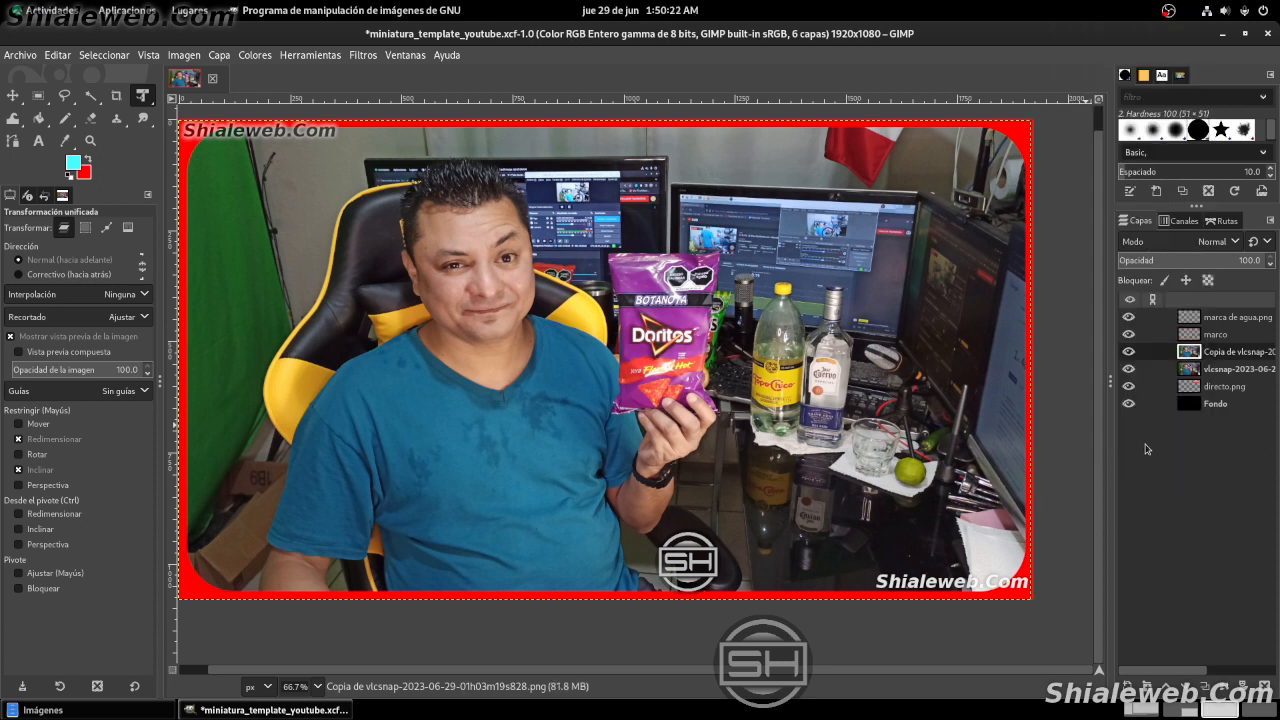
- Save the project as otraminiatura.xcf in the Escritorio folder
click(20, 55)
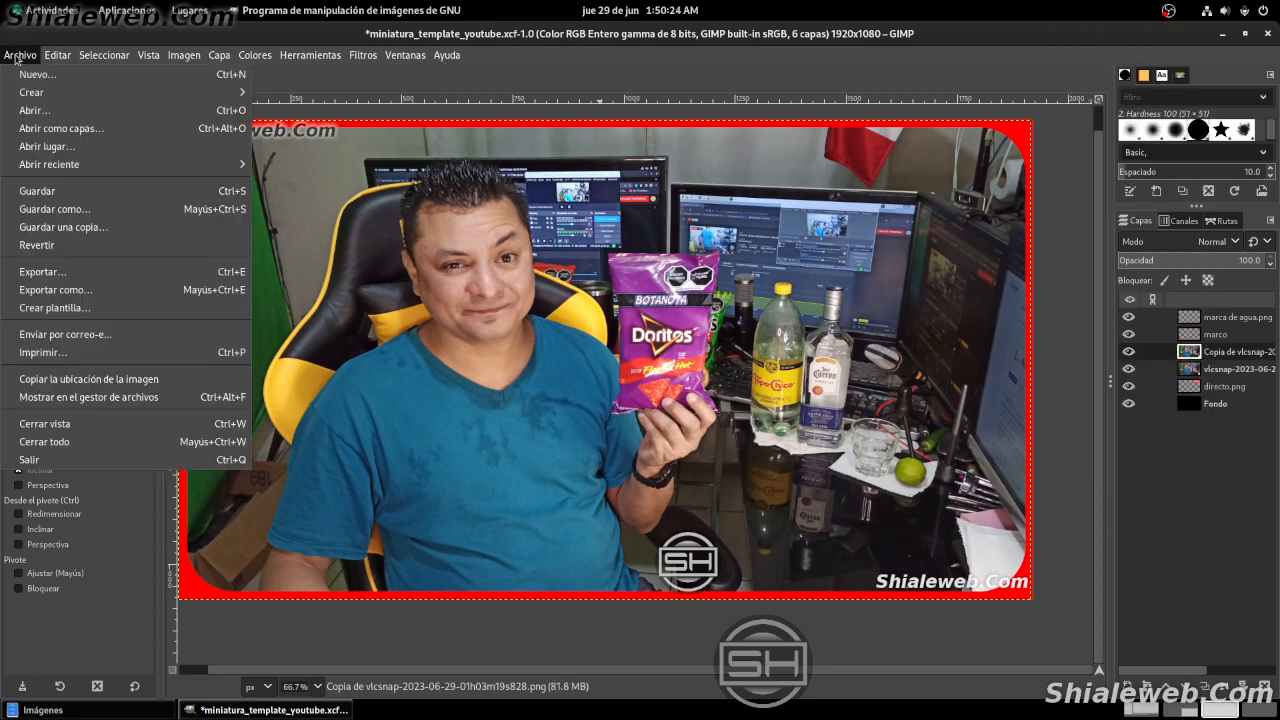
click(58, 215)
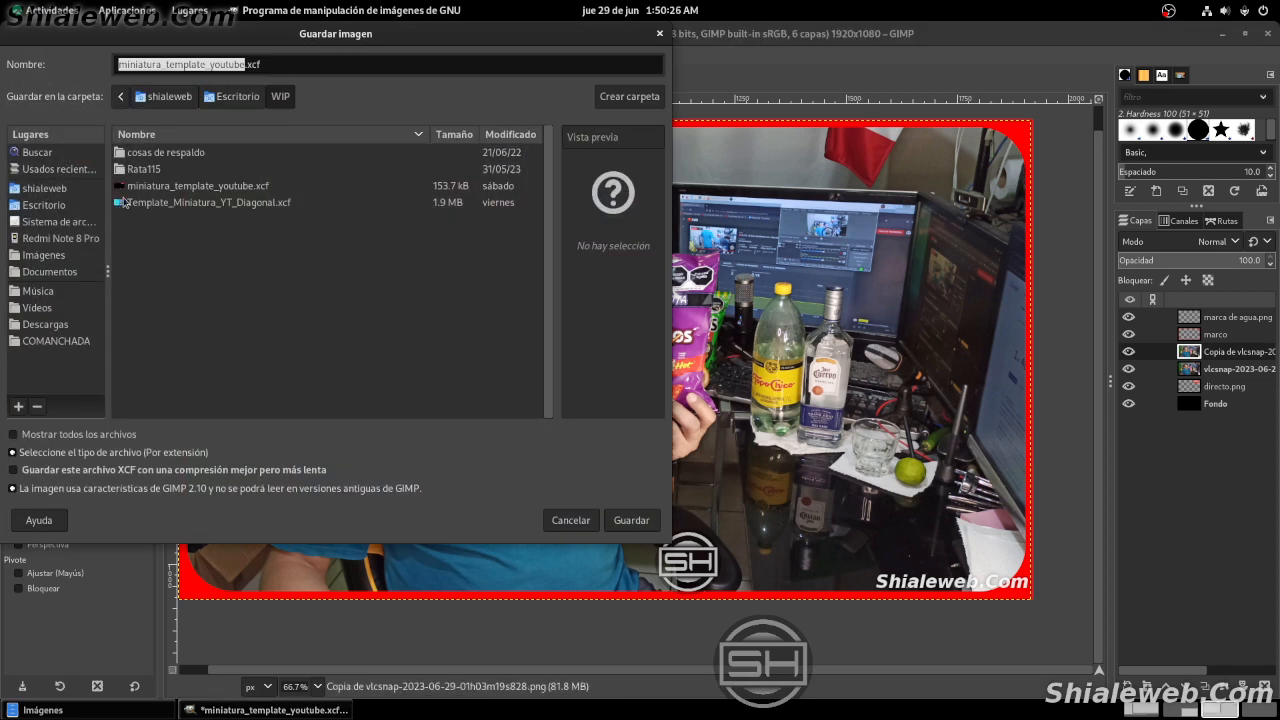
click(42, 205)
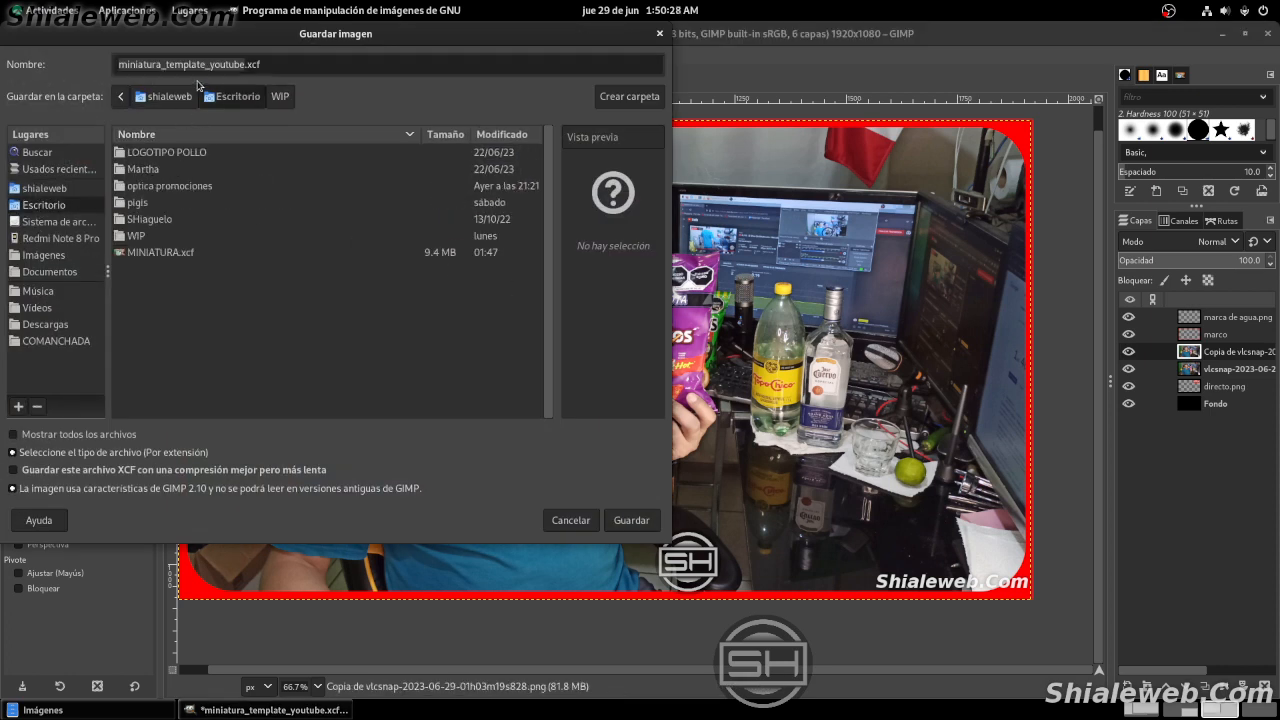
click(229, 63)
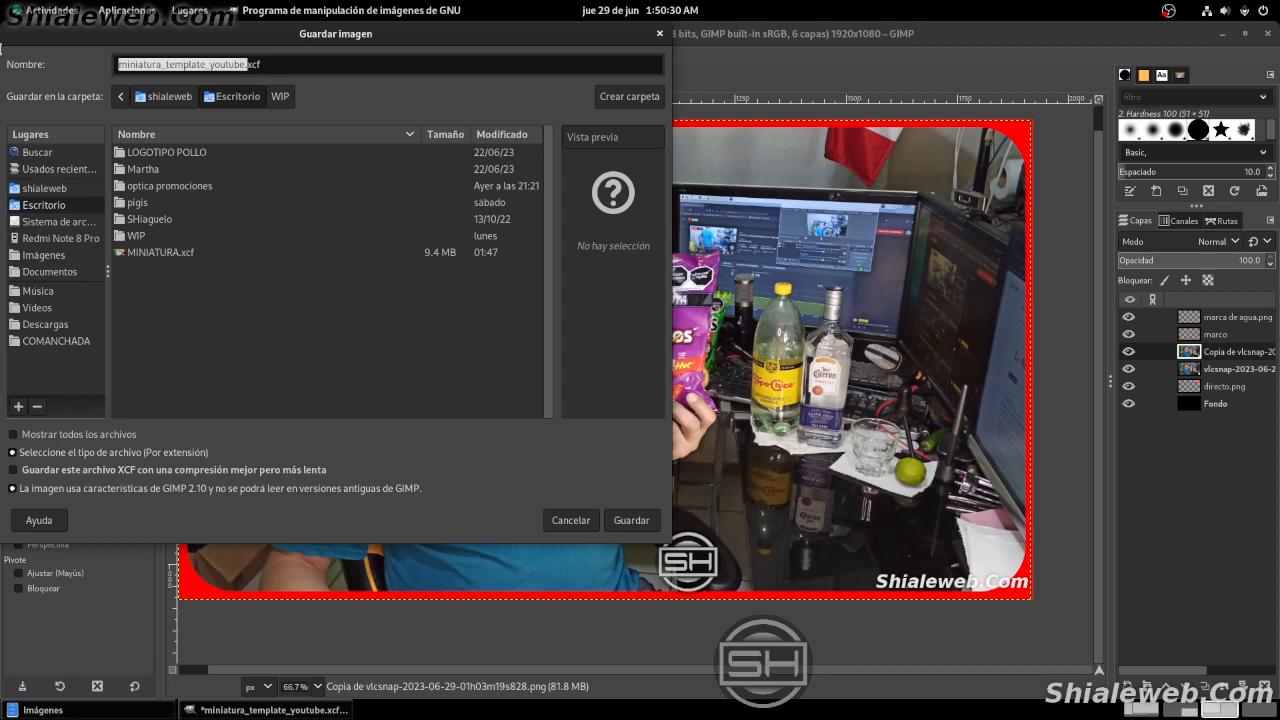
text(otraminiatura)
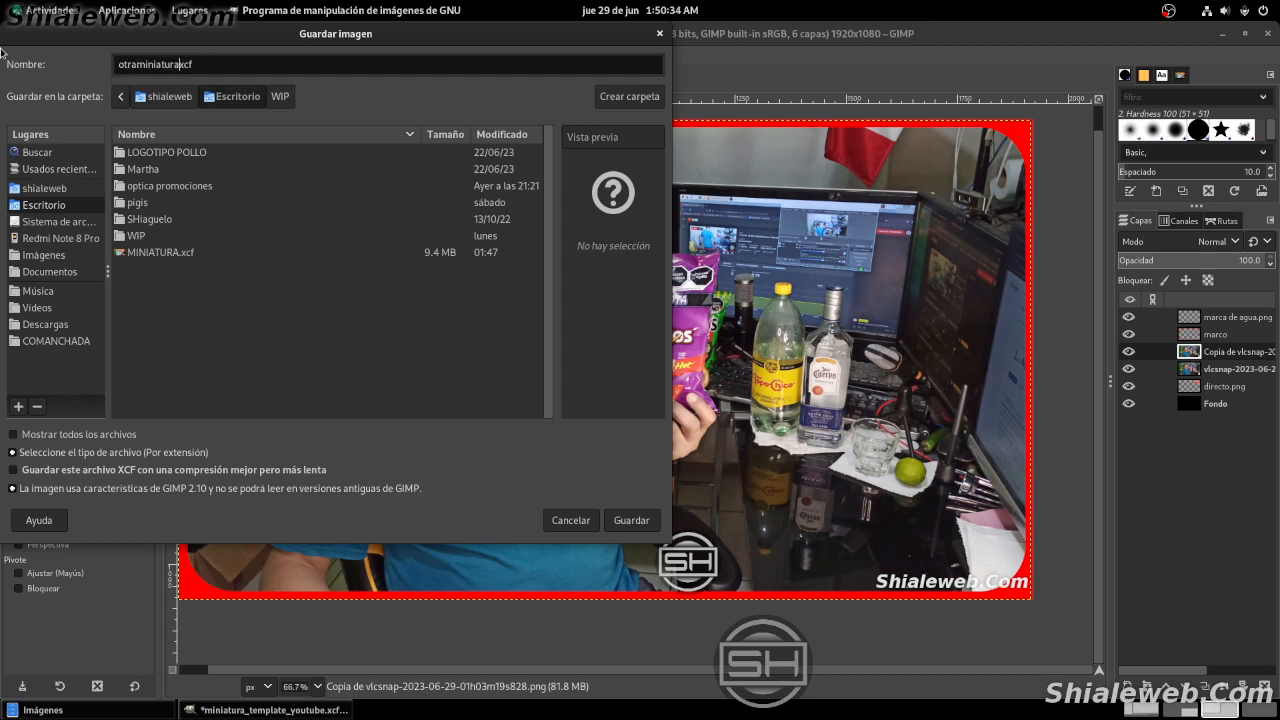
key(Return)
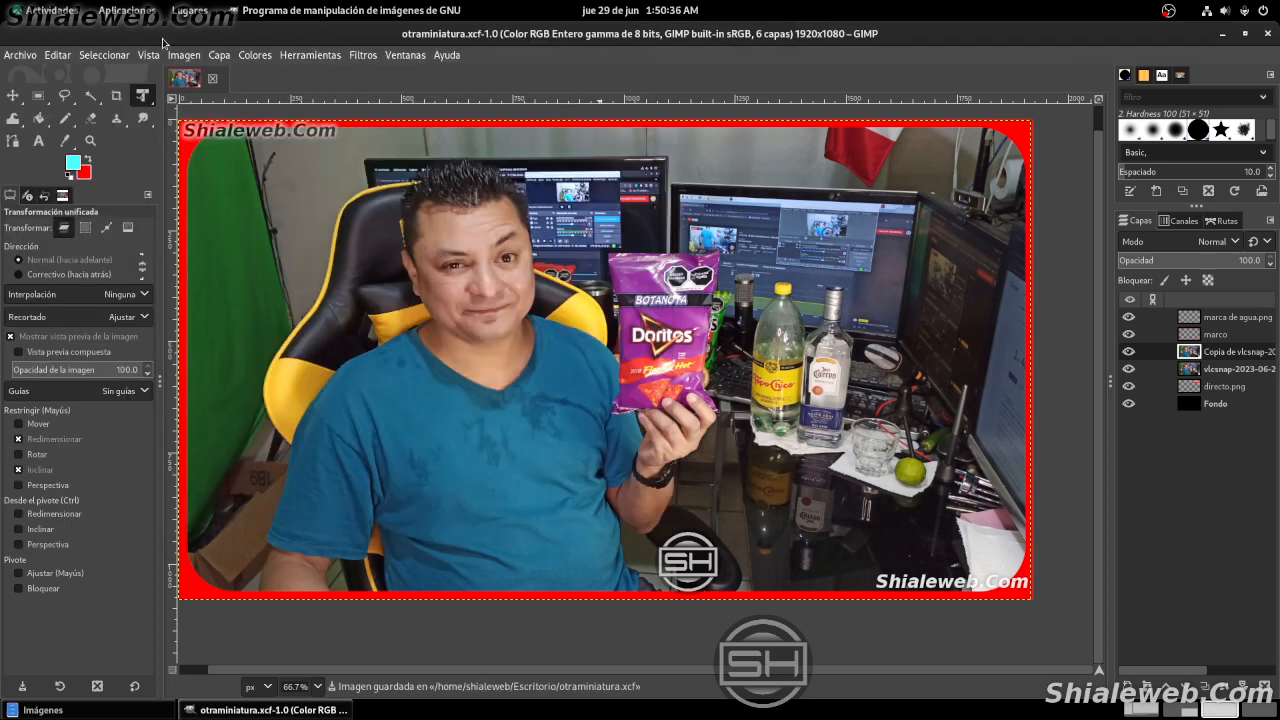
- Brighten the photo copy with Levels by lowering the white input level to 196
right_click(1213, 357)
click(1209, 576)
click(258, 56)
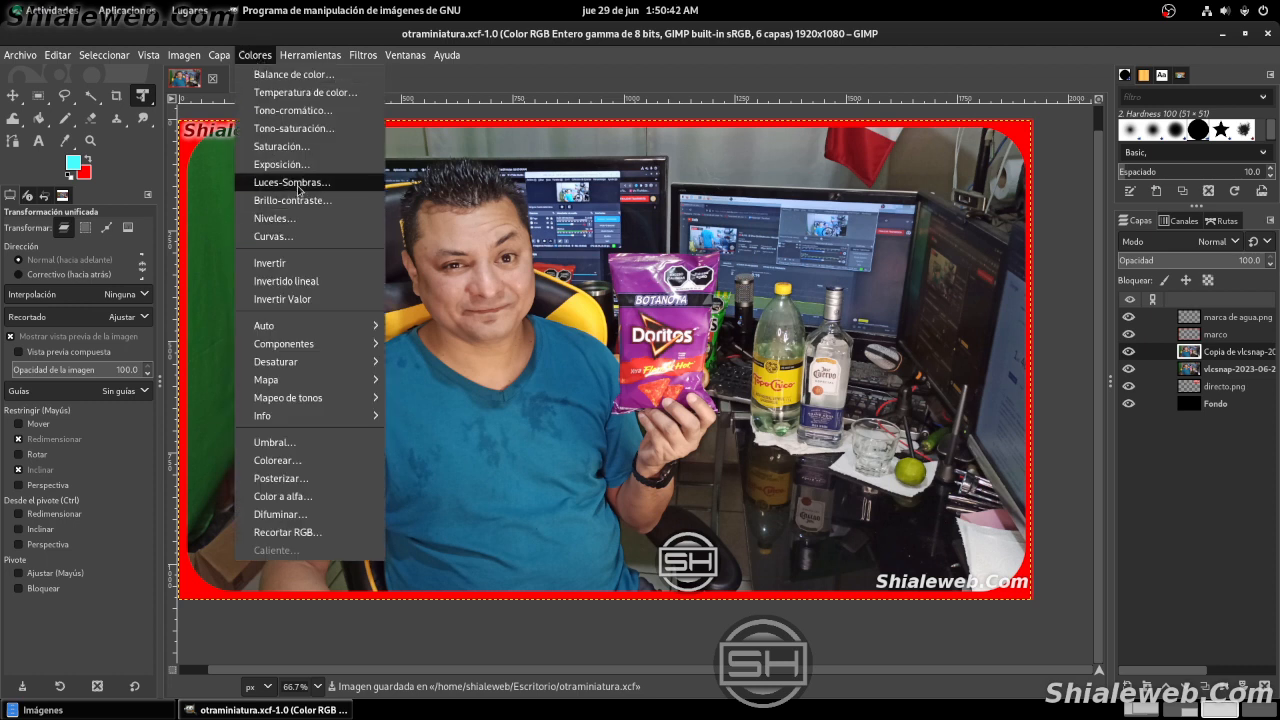
click(274, 218)
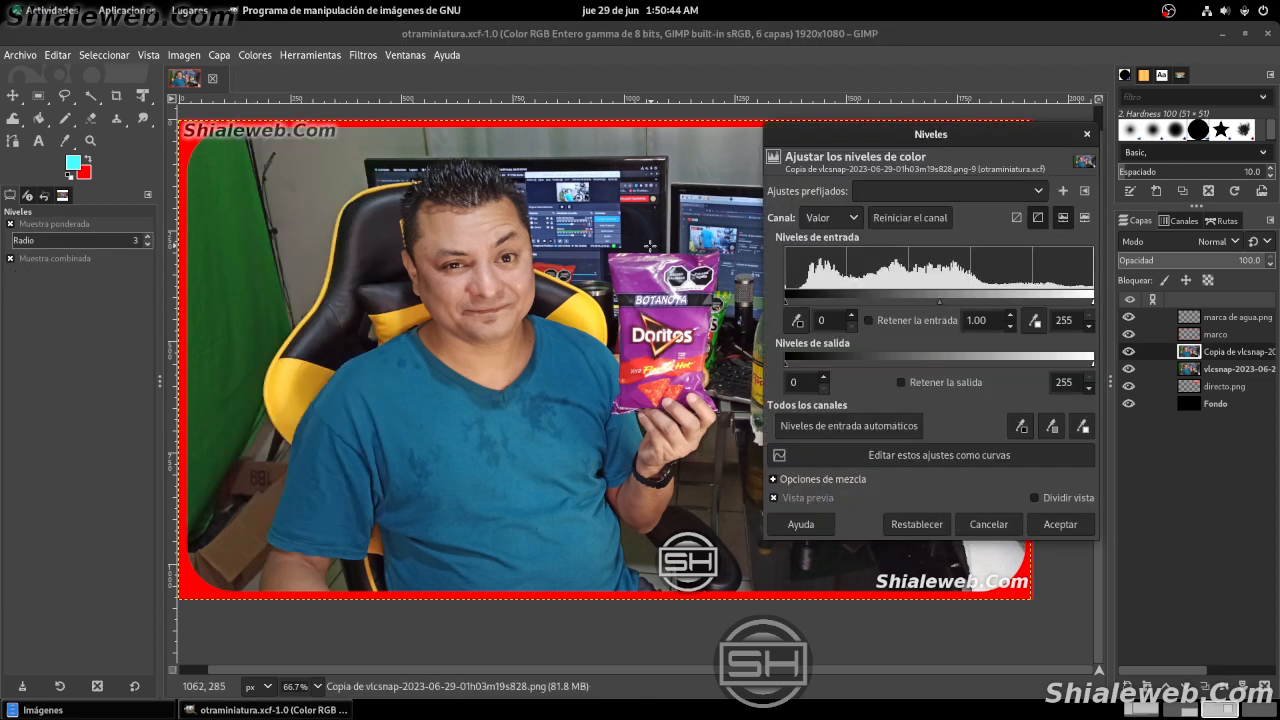
drag(1053, 303, 1023, 302)
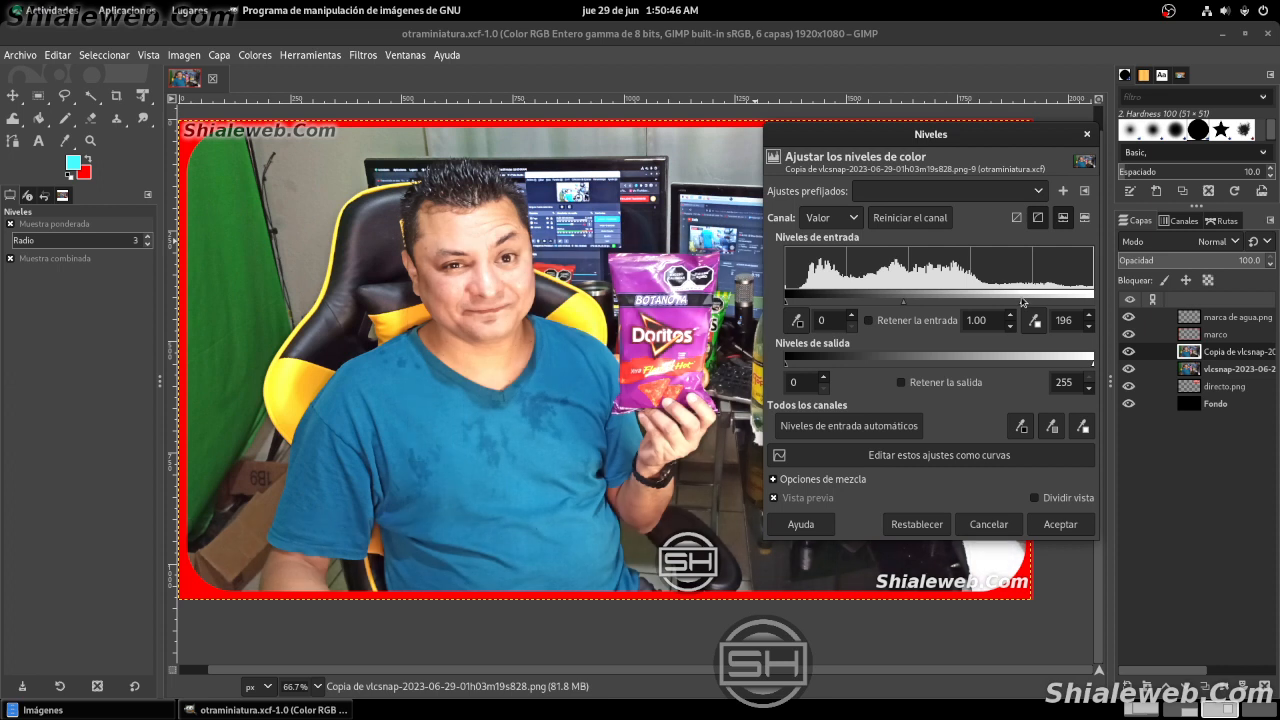
click(1060, 525)
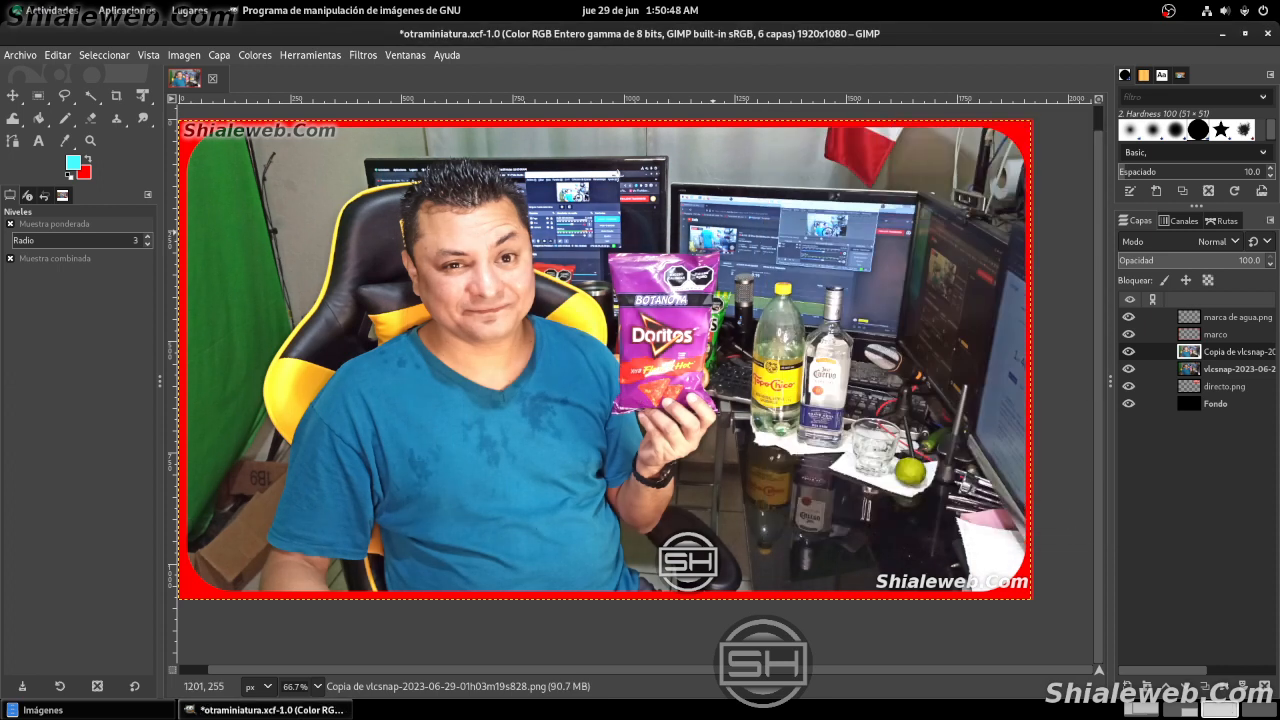
- Brighten the photo copy's midtones with Curves, raising input 128 to output 161
click(255, 56)
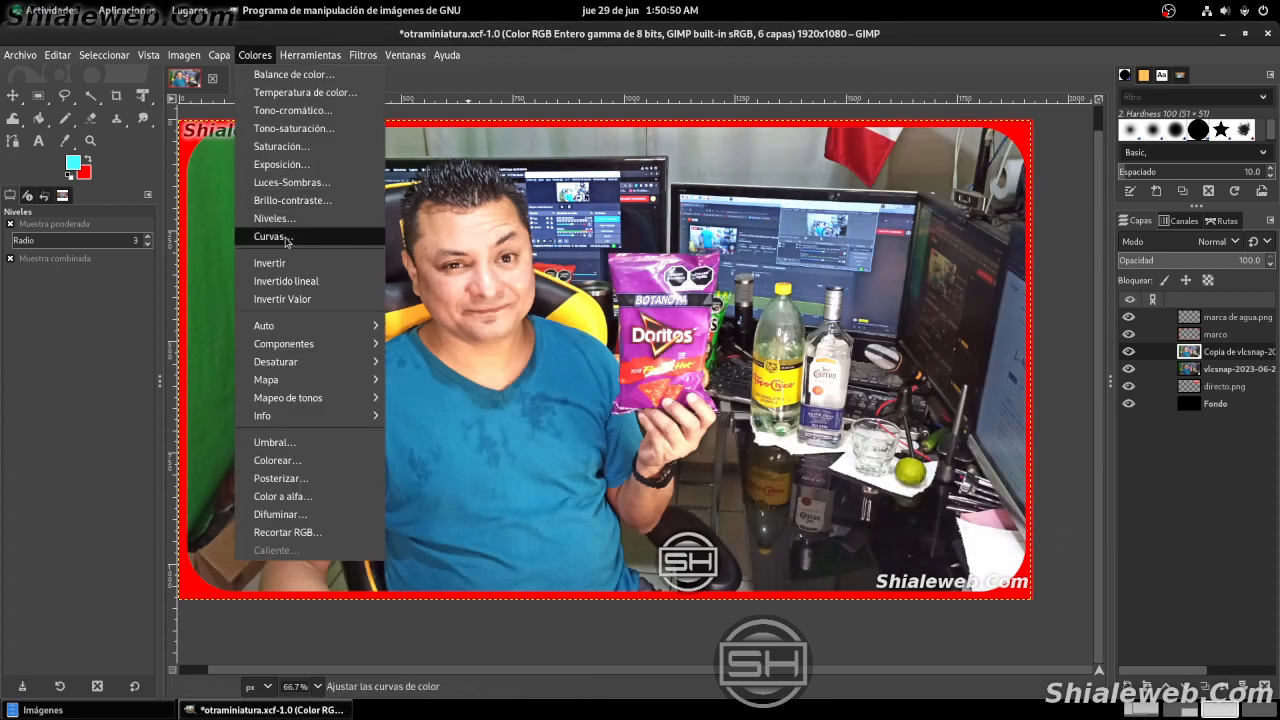
click(272, 236)
drag(1049, 240, 1045, 219)
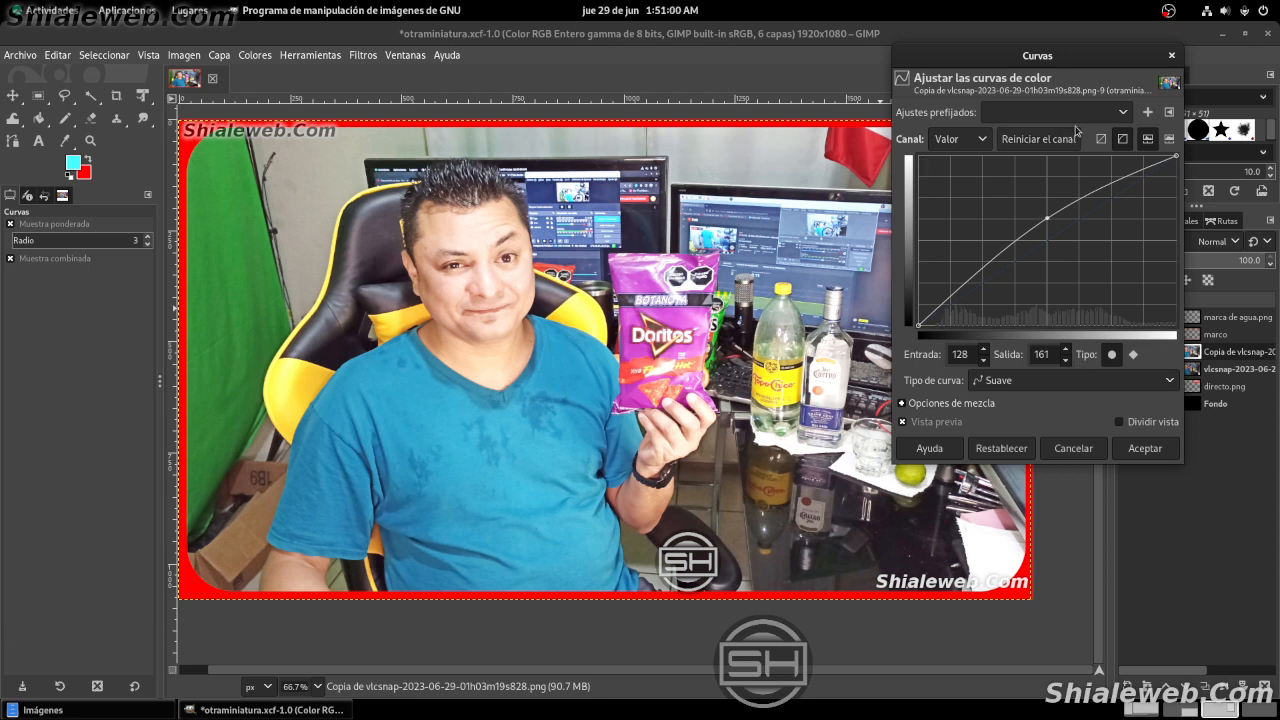
click(1145, 449)
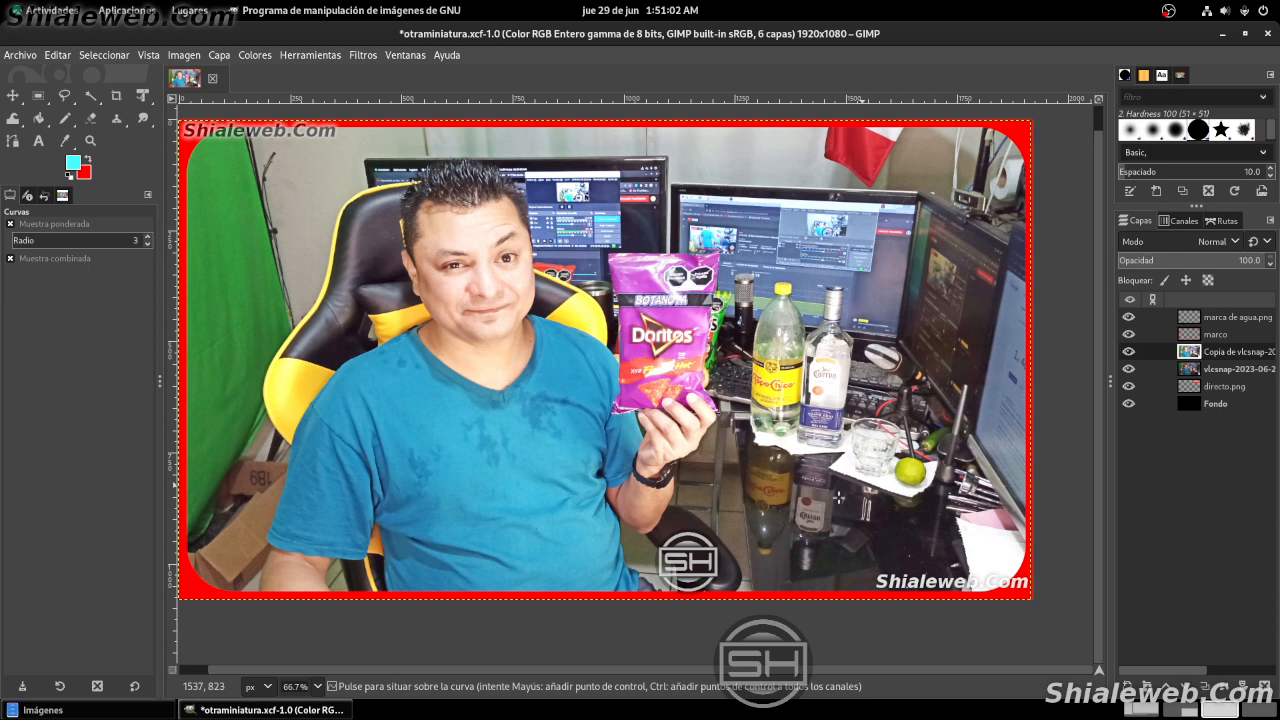
- Erase a spot of background beside the chair arm on the photo copy and hide the original photo layer
scroll(725, 462, down, 2)
scroll(725, 462, right, 1)
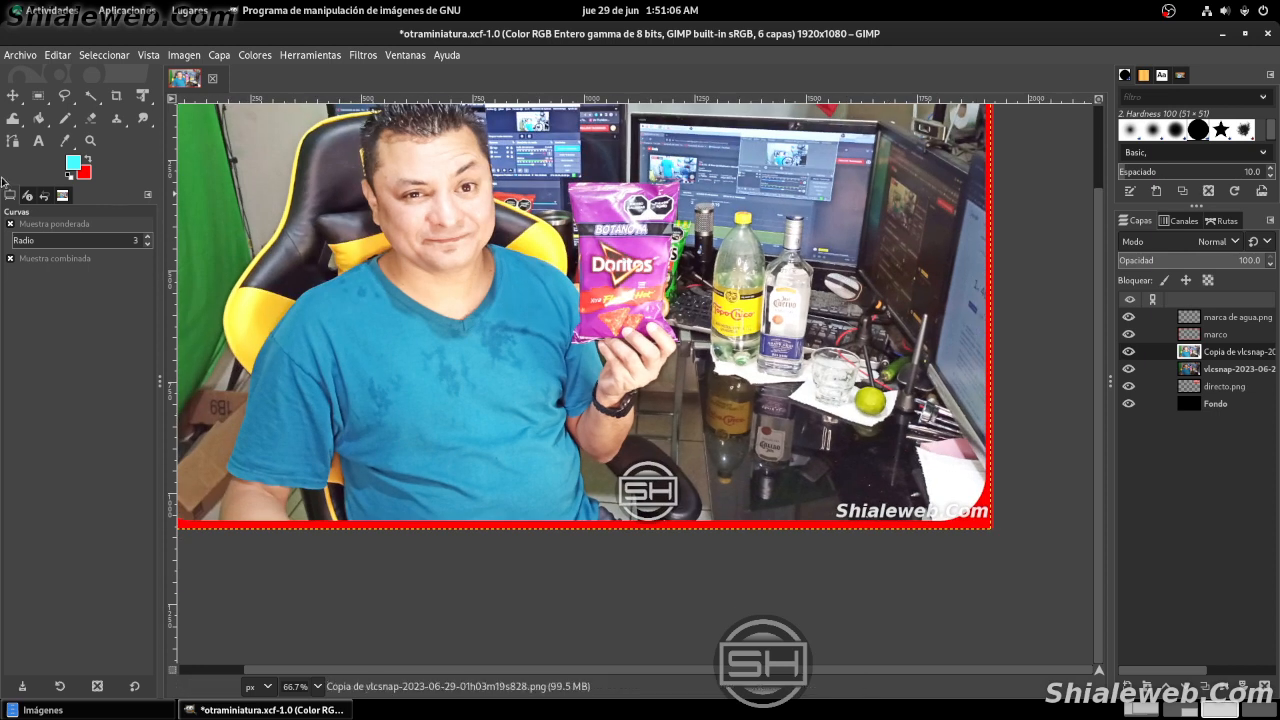
click(91, 119)
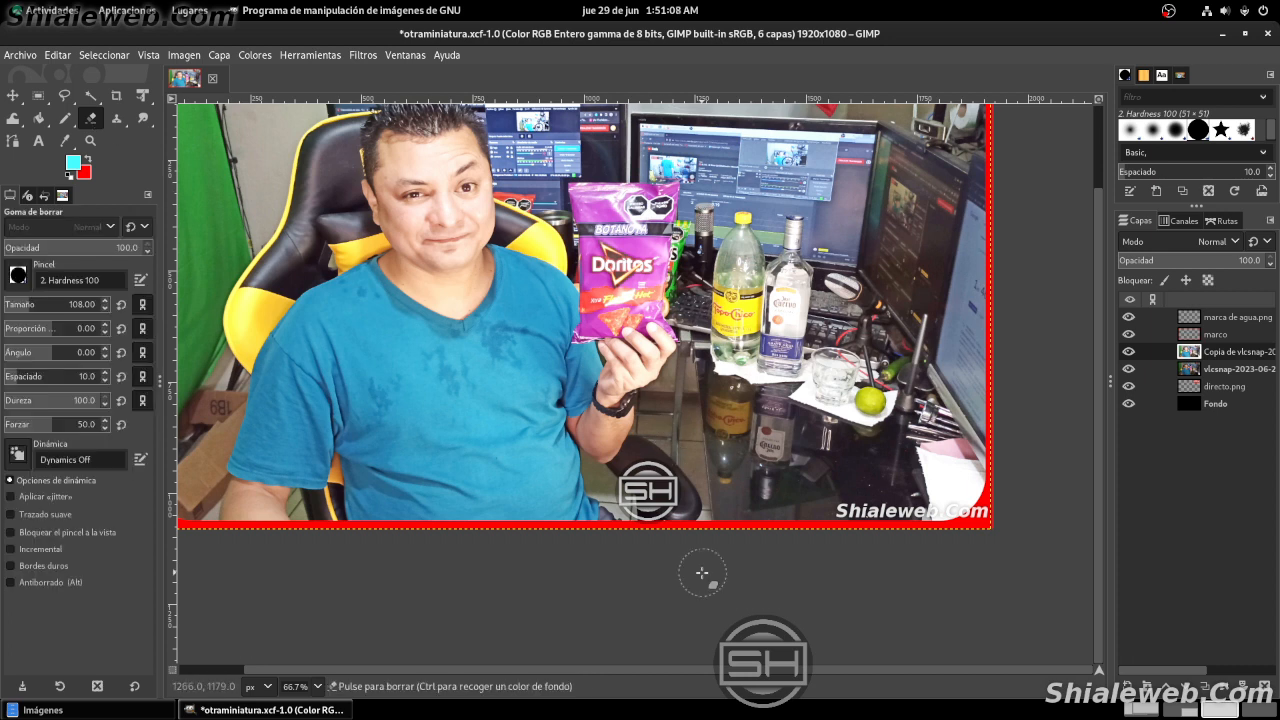
ctrl+scroll(652, 483, up, 2)
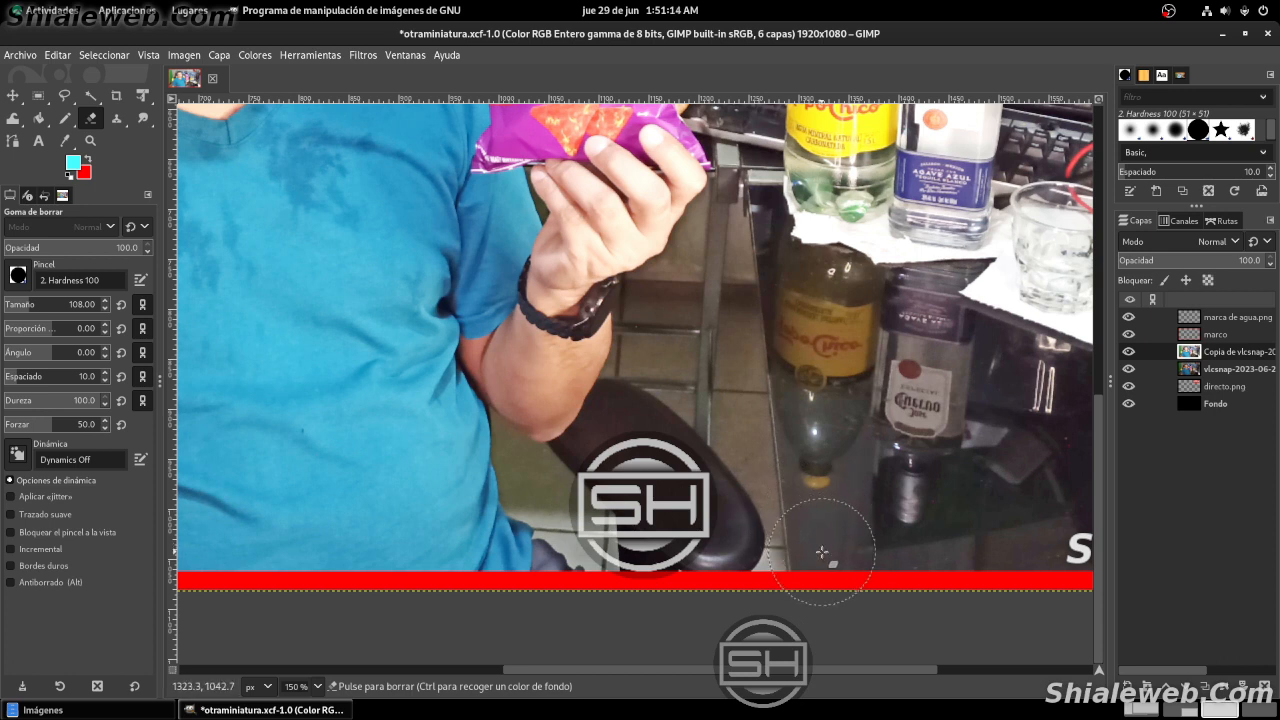
drag(822, 551, 825, 555)
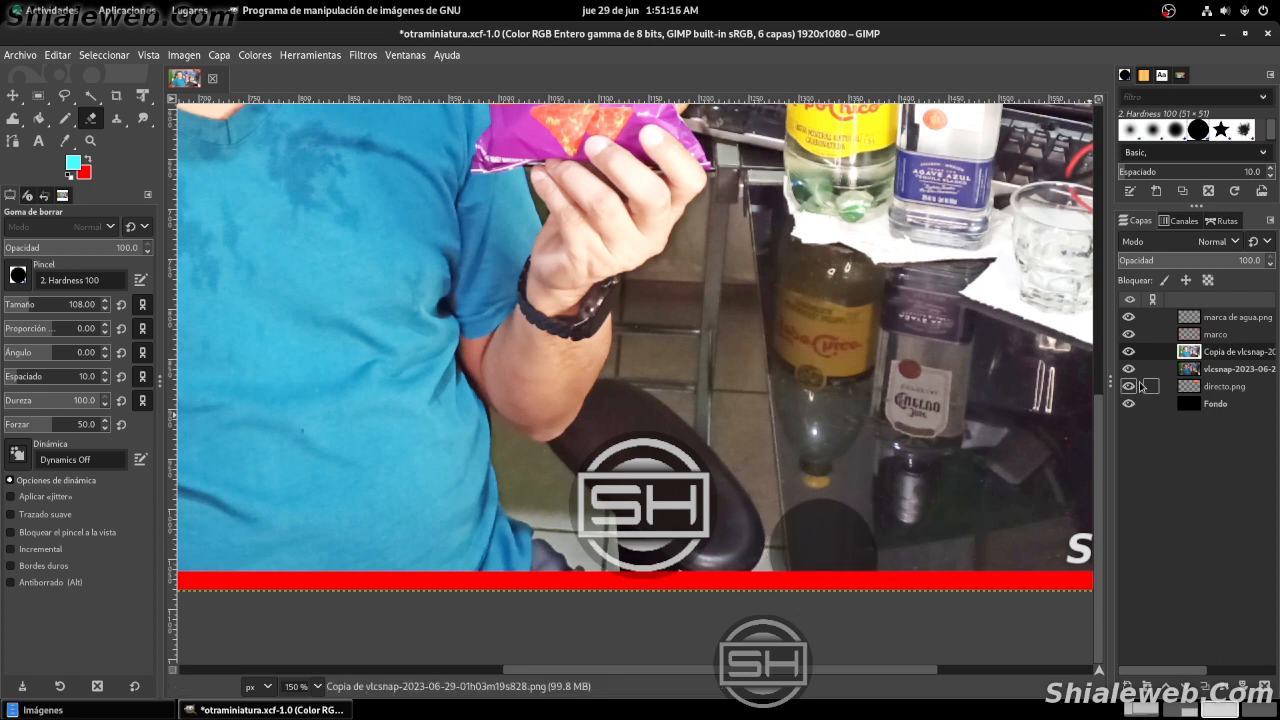
click(1129, 369)
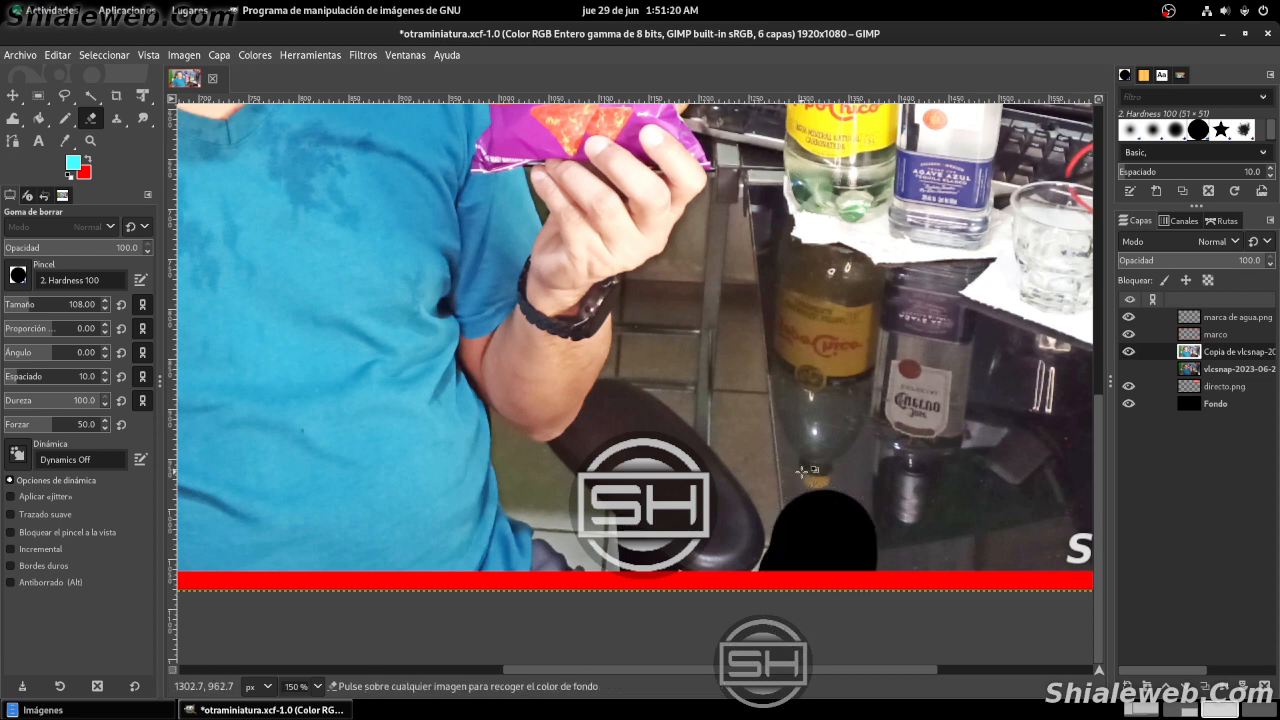
- Erase the background along the outer edge of the black chair arm up towards the wrist, saving the project
scroll(824, 541, up, 2)
mouse_move(838, 620)
mouse_down()
mouse_move(802, 467)
mouse_move(640, 297)
mouse_up()
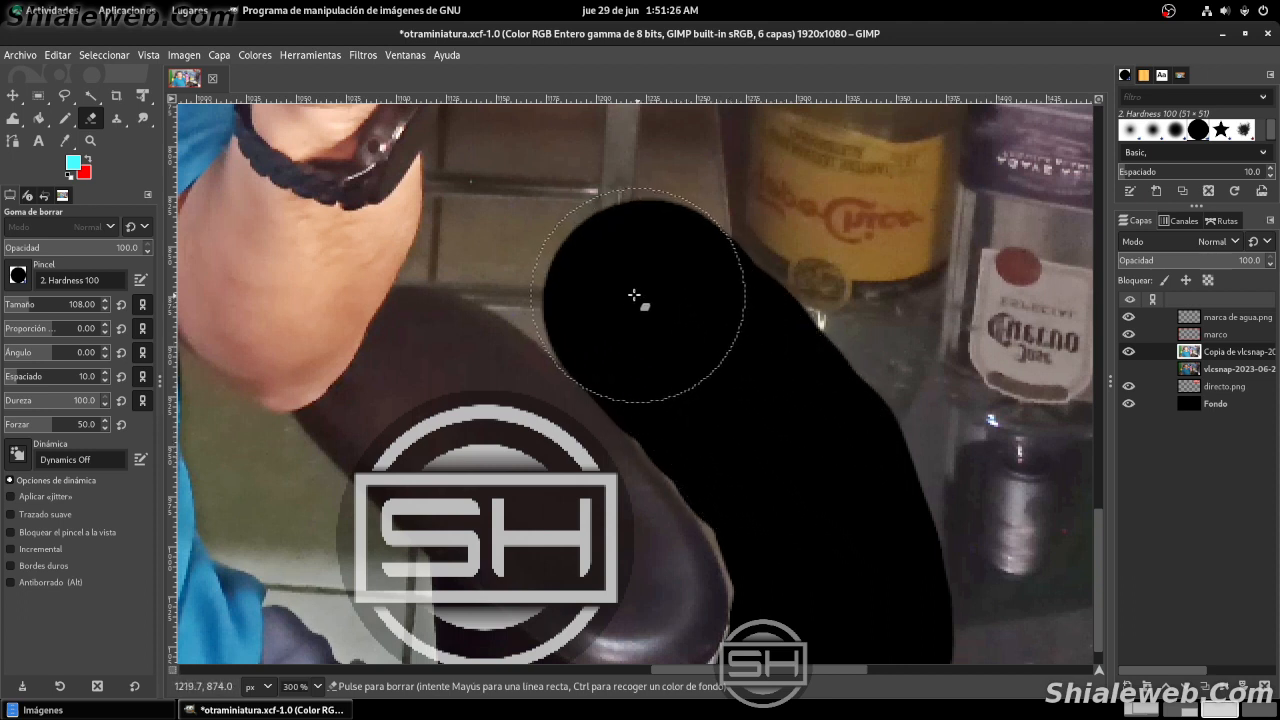
key(ctrl+s)
drag(580, 240, 534, 208)
drag(597, 248, 591, 493)
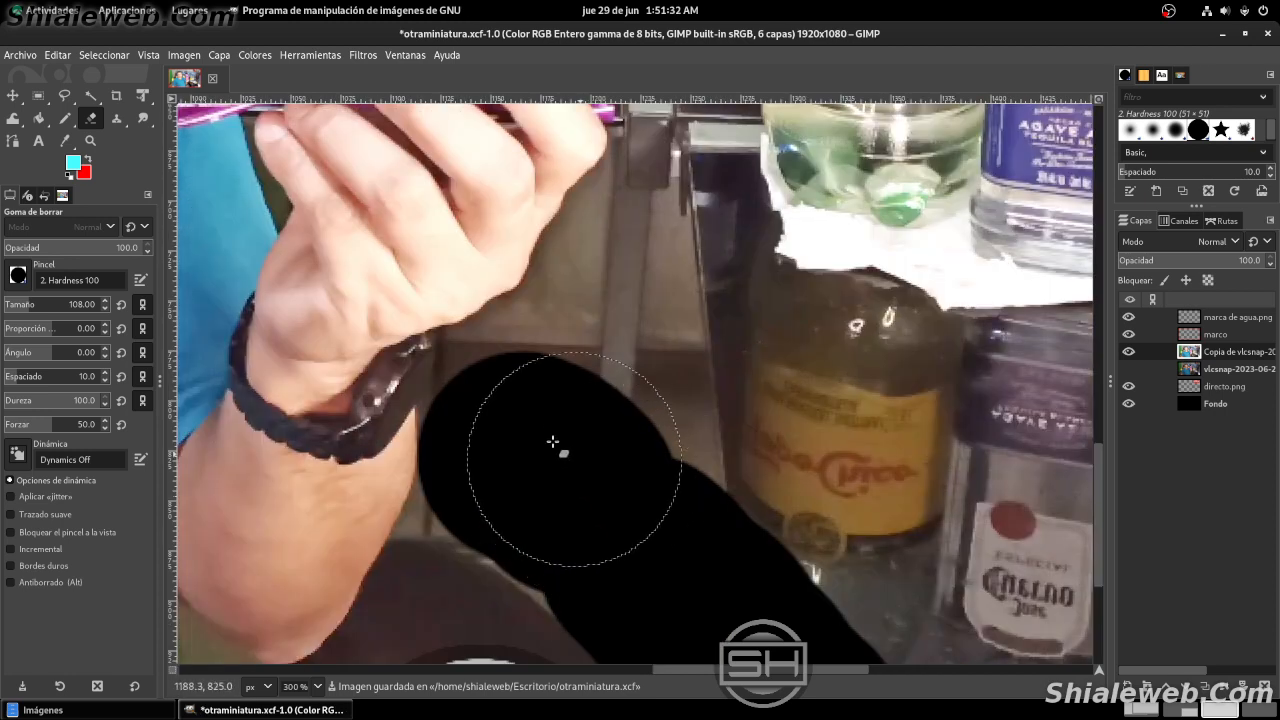
- Erase the background along the wrist and the hand holding the chip bag, and save the project
click(533, 409)
mouse_move(533, 409)
mouse_down()
mouse_move(585, 381)
mouse_move(643, 289)
mouse_move(637, 494)
mouse_move(624, 487)
mouse_move(674, 437)
mouse_move(677, 526)
mouse_move(632, 595)
mouse_up()
mouse_move(616, 492)
mouse_down()
mouse_move(577, 426)
mouse_move(601, 550)
mouse_move(566, 514)
mouse_move(576, 392)
mouse_move(586, 491)
mouse_move(546, 590)
mouse_move(589, 285)
mouse_move(600, 258)
mouse_move(611, 269)
mouse_up()
click(577, 426)
click(566, 409)
key(ctrl+s)
- Erase the background along the chip bag's right side and across its top edge
drag(609, 325, 680, 569)
mouse_move(400, 483)
mouse_down()
mouse_move(489, 420)
mouse_move(718, 342)
mouse_up()
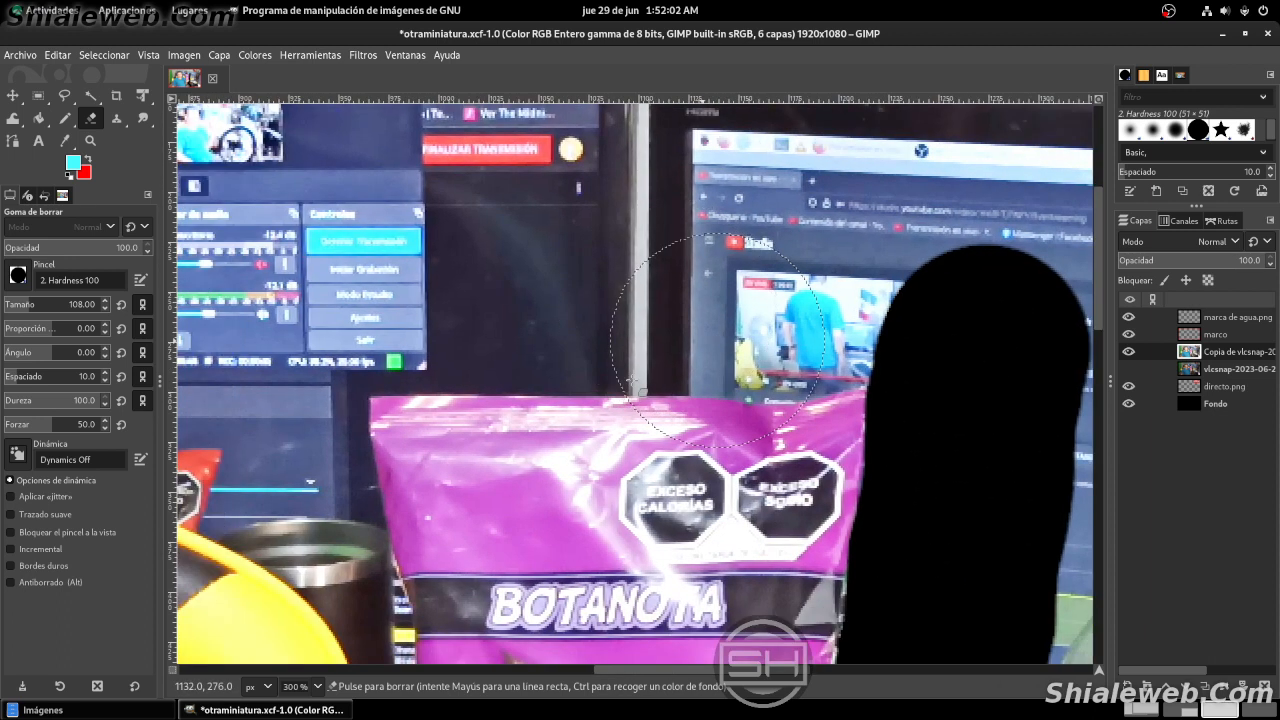
mouse_move(845, 280)
mouse_down()
mouse_move(789, 297)
mouse_move(329, 289)
mouse_up()
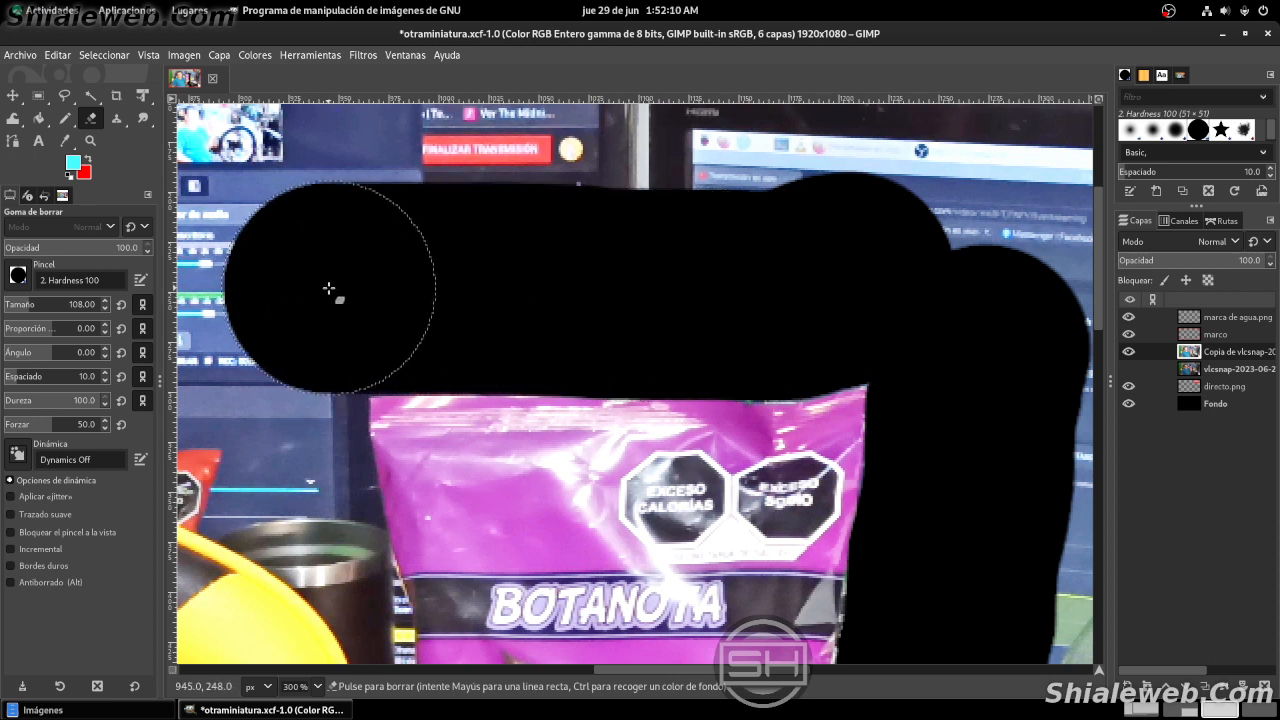
- Erase the background beside the chip bag's upper-left corner and reduce the eraser size to 27
scroll(700, 237, left, 5)
scroll(700, 237, down, 1)
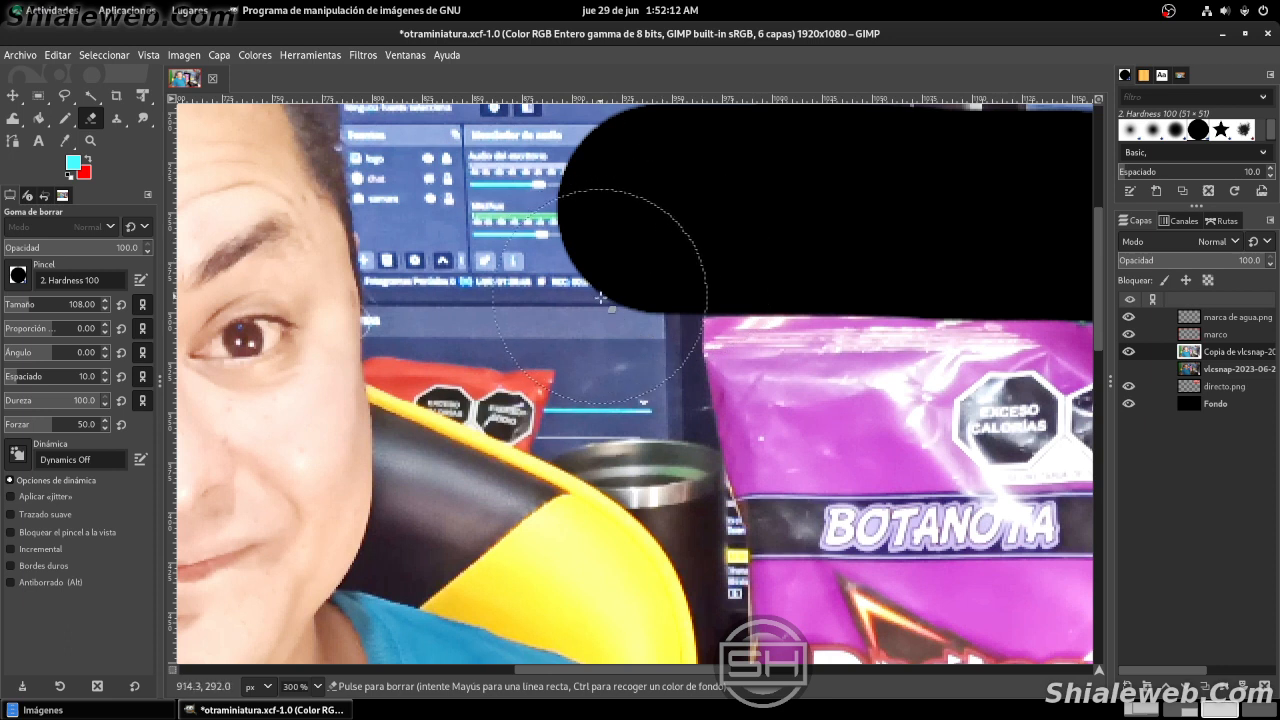
click(600, 299)
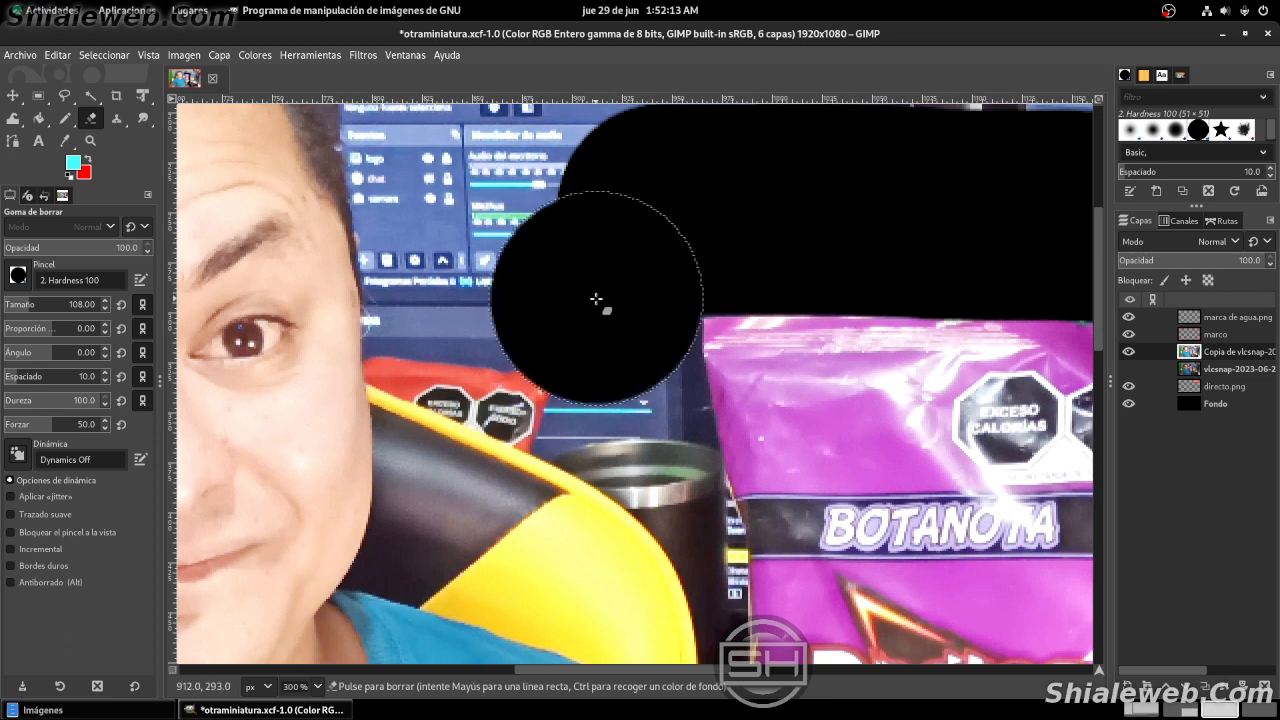
click(13, 308)
drag(625, 459, 547, 347)
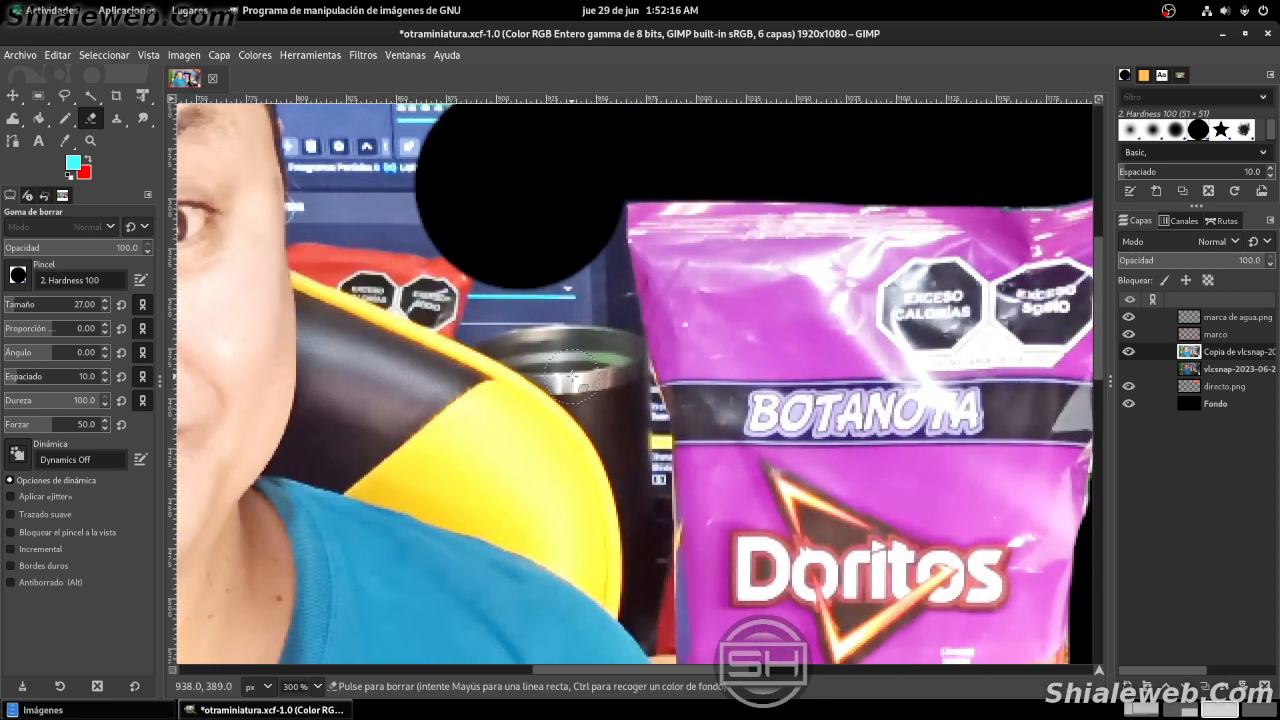
- Erase the background strip between the chair and the chip bag's left edge, redoing the last stroke, and save the project
scroll(547, 346, up, 2)
mouse_move(623, 129)
mouse_down()
mouse_move(690, 440)
mouse_move(685, 464)
mouse_move(612, 250)
mouse_move(583, 342)
mouse_move(547, 217)
mouse_move(556, 190)
mouse_move(574, 268)
mouse_move(573, 575)
mouse_up()
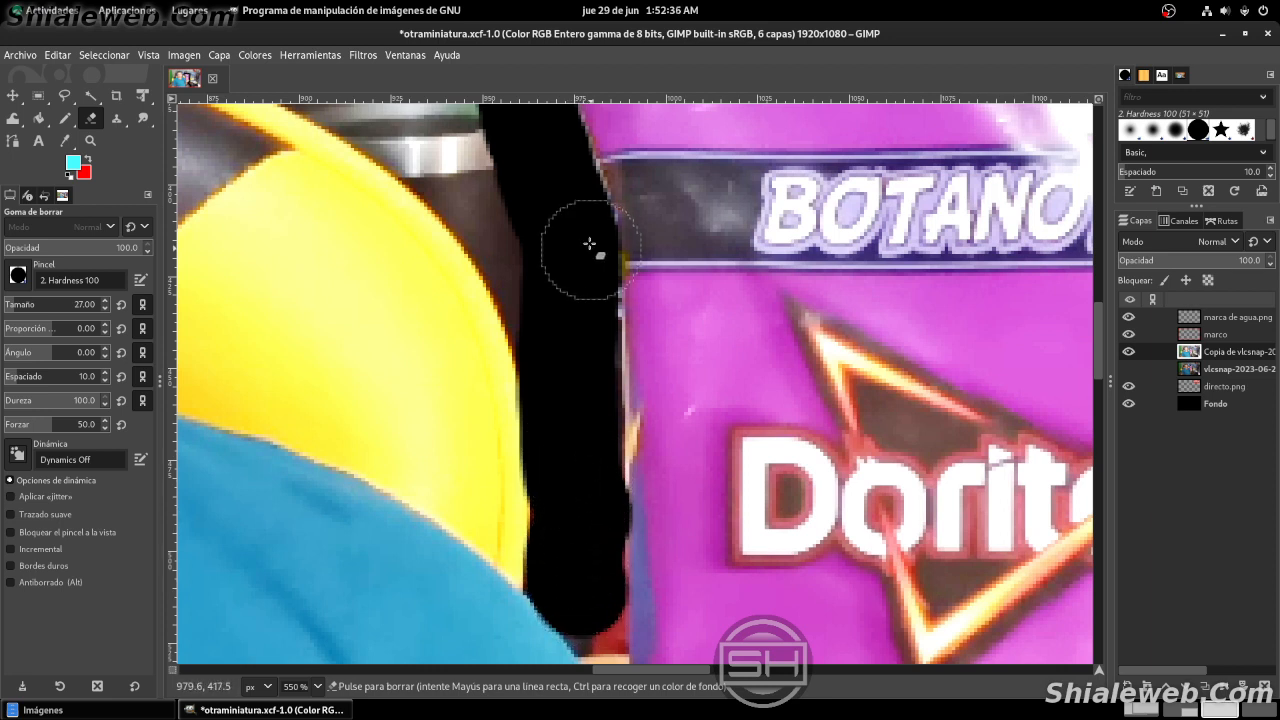
key(ctrl)
key(ctrl+z)
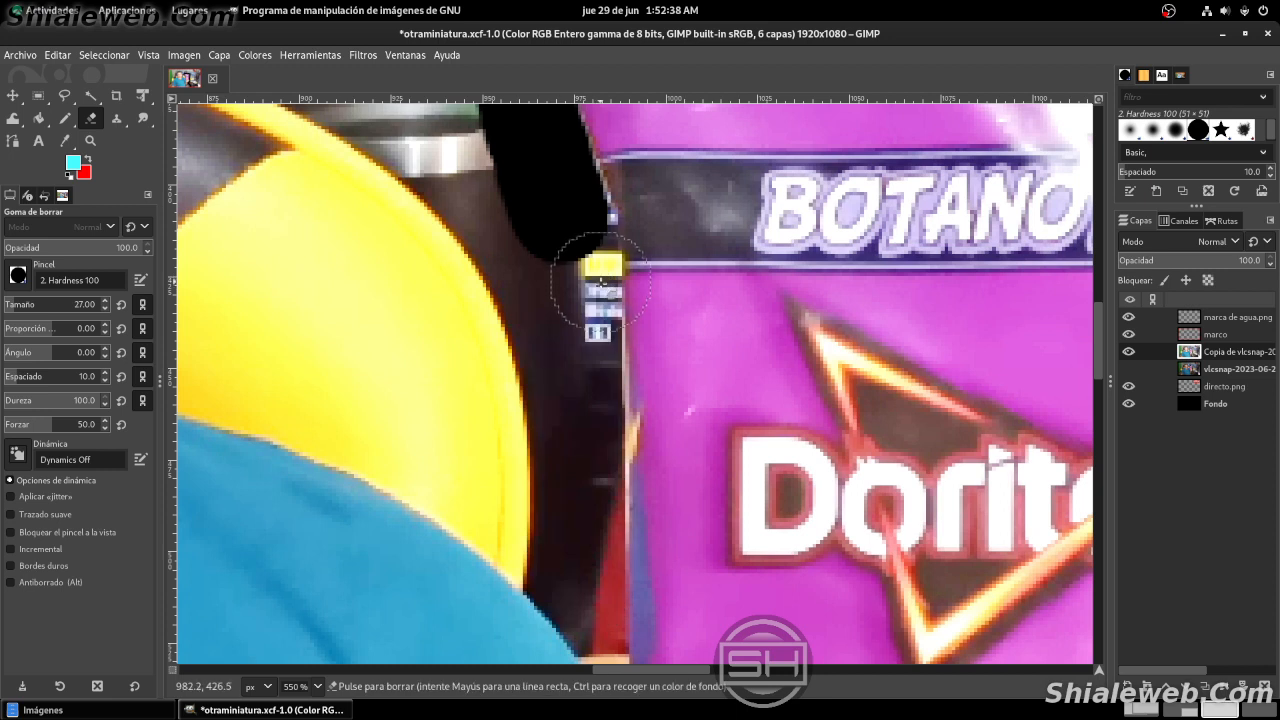
mouse_move(525, 260)
mouse_down()
mouse_move(579, 247)
mouse_move(571, 228)
mouse_move(580, 589)
mouse_up()
key(ctrl+s)
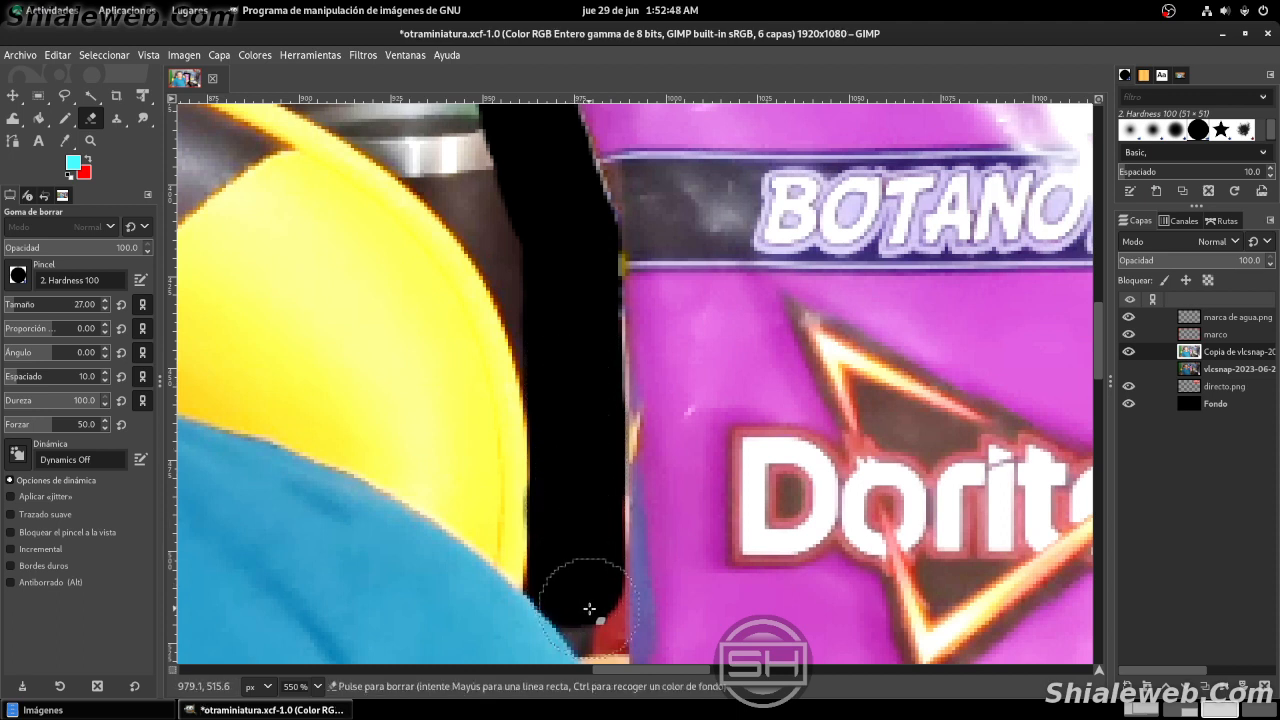
- Erase the cup and background above the chair's yellow trim between the bag and the face, raising the eraser size to 35
drag(552, 258, 496, 162)
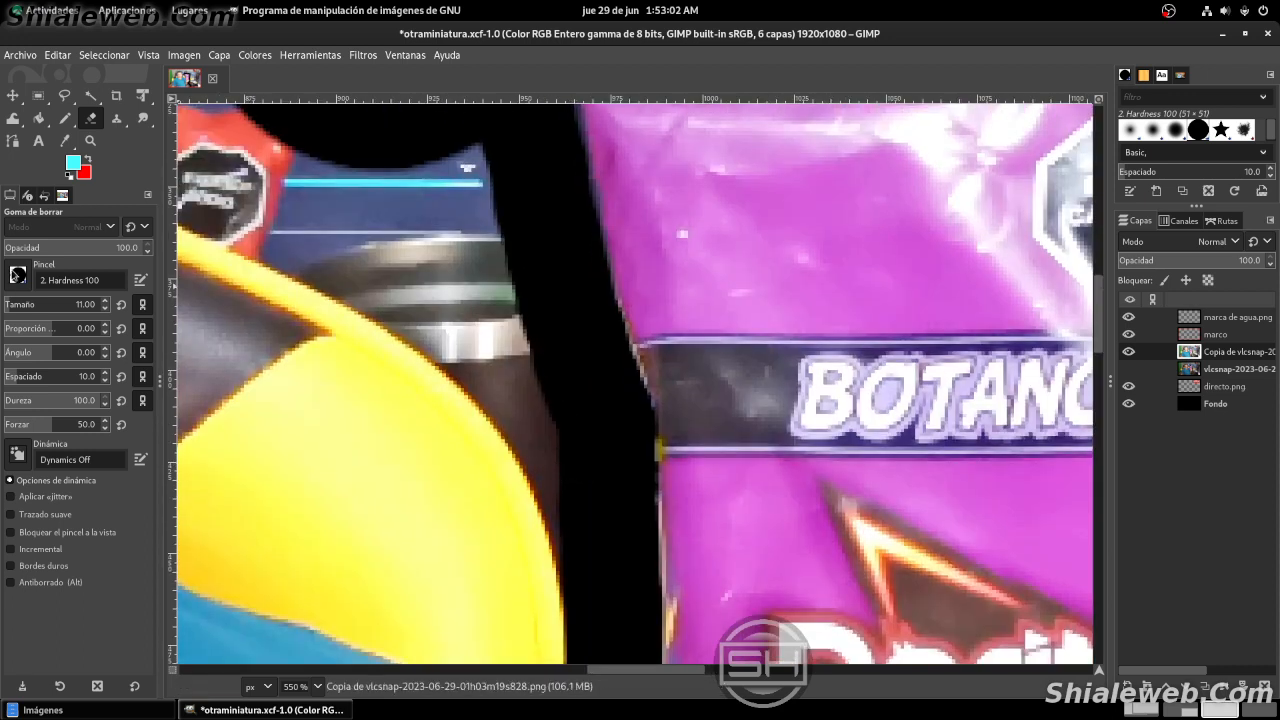
click(594, 479)
mouse_move(591, 468)
mouse_down()
mouse_move(540, 367)
mouse_move(455, 290)
mouse_move(367, 239)
mouse_move(616, 382)
mouse_up()
mouse_move(730, 406)
mouse_down()
mouse_move(644, 298)
mouse_move(573, 386)
mouse_move(582, 393)
mouse_move(595, 381)
mouse_move(560, 361)
mouse_move(295, 256)
mouse_move(297, 212)
mouse_move(350, 212)
mouse_move(610, 276)
mouse_move(569, 263)
mouse_move(742, 500)
mouse_up()
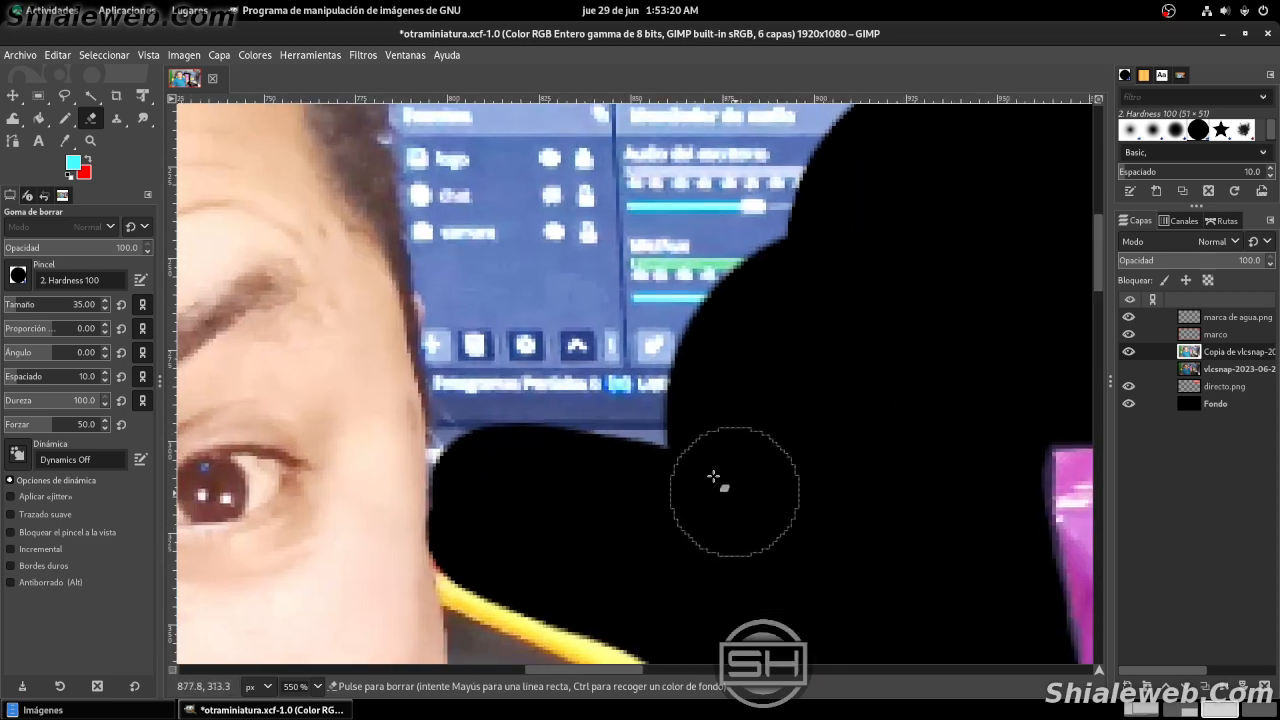
- Erase the background beside the man's face, up around the hair and along the top of his head
click(496, 443)
mouse_move(495, 436)
mouse_down()
mouse_move(472, 258)
mouse_move(569, 367)
mouse_move(729, 486)
mouse_up()
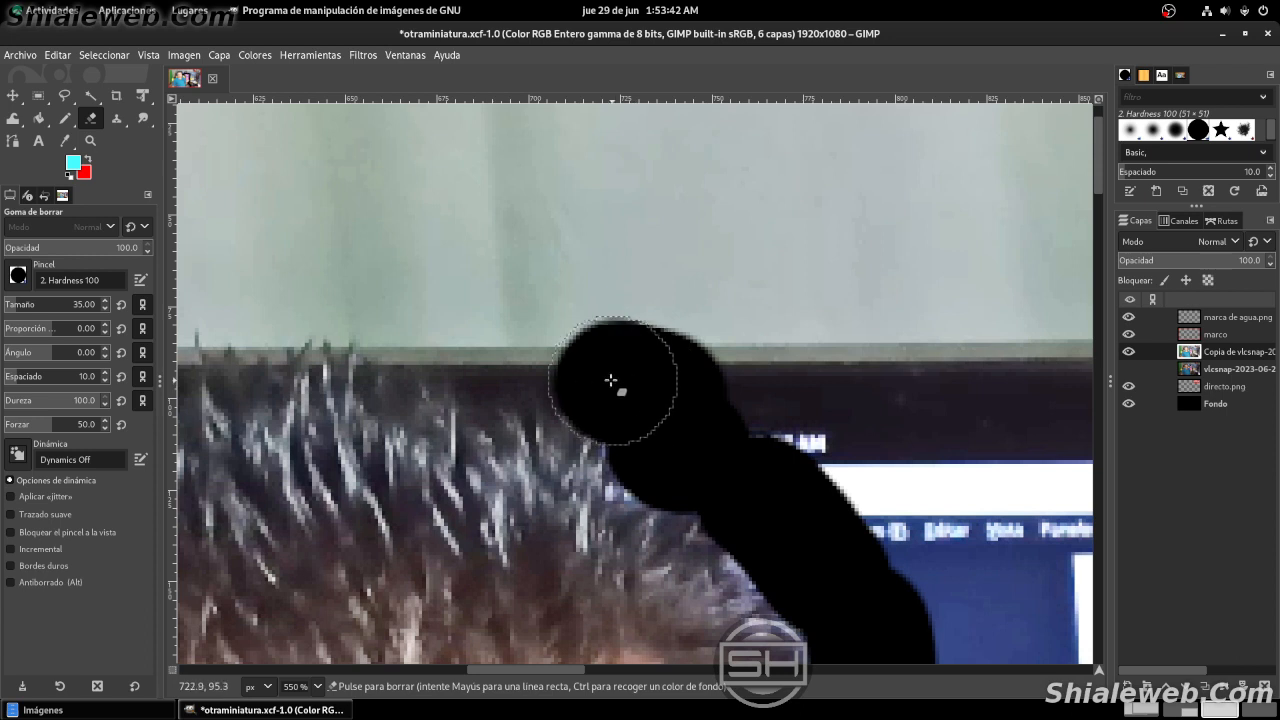
mouse_move(611, 381)
mouse_down()
mouse_move(556, 355)
mouse_move(511, 360)
mouse_move(391, 301)
mouse_move(781, 323)
mouse_move(728, 325)
mouse_move(632, 368)
mouse_move(423, 396)
mouse_move(759, 341)
mouse_up()
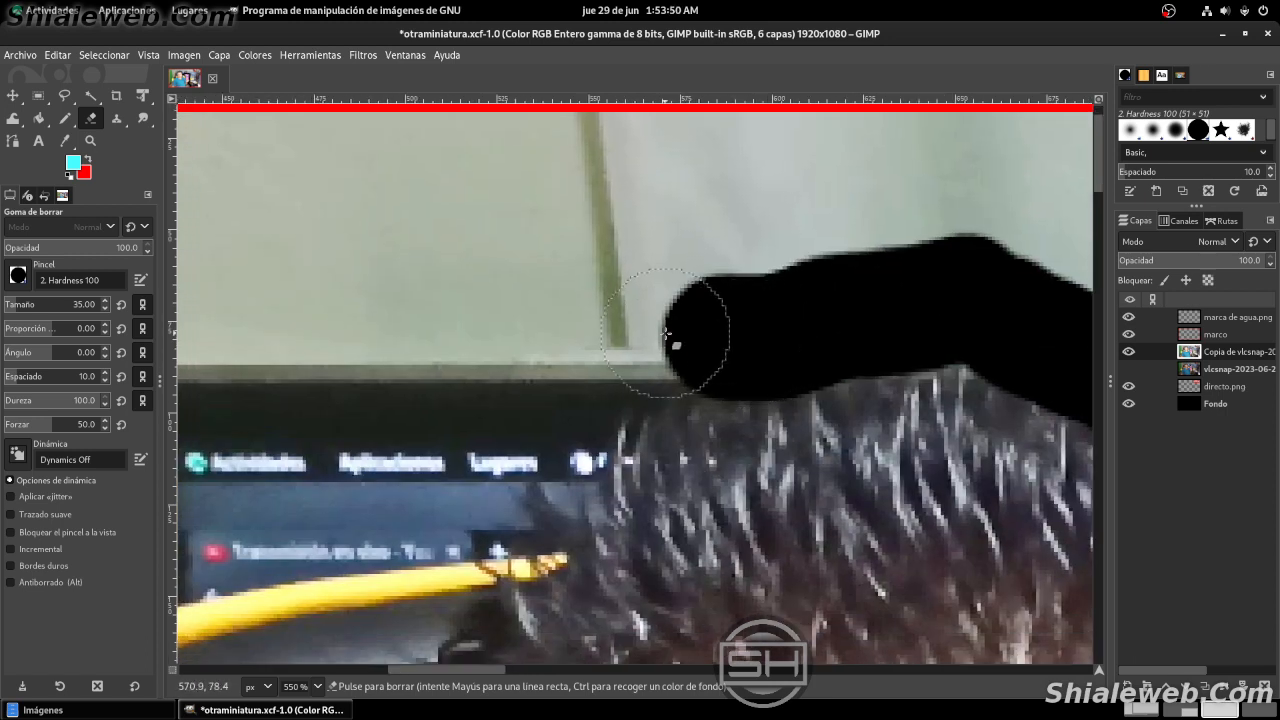
- Erase the background where the hair meets the headrest, undo the strokes that cut into the headrest, and save the project
mouse_move(668, 316)
mouse_down()
mouse_move(609, 343)
mouse_move(634, 354)
mouse_move(580, 383)
mouse_move(549, 260)
mouse_up()
scroll(534, 280, down, 1)
mouse_move(525, 328)
mouse_down()
mouse_move(636, 376)
mouse_move(686, 321)
mouse_move(754, 160)
mouse_move(567, 201)
mouse_move(578, 206)
mouse_move(556, 213)
mouse_move(390, 420)
mouse_move(475, 252)
mouse_up()
key(ctrl+z)
key(ctrl+z)
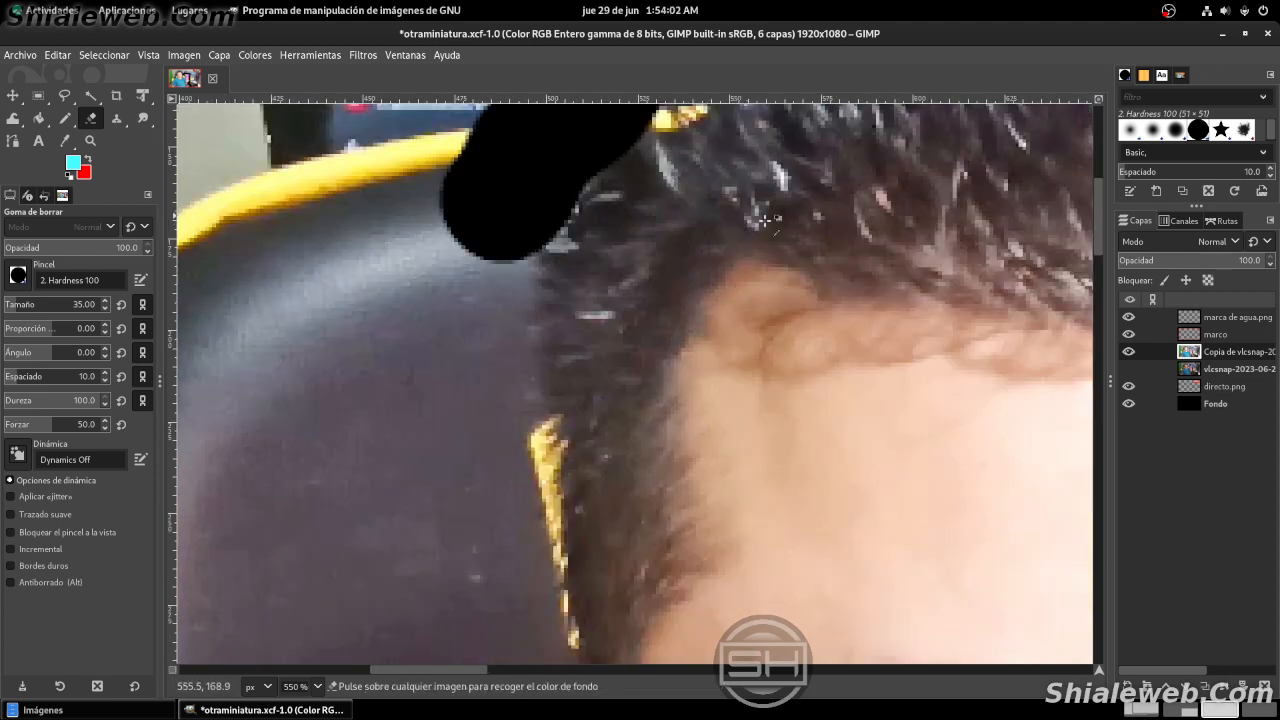
scroll(777, 372, up, 3)
scroll(777, 372, up, 1)
key(ctrl+s)
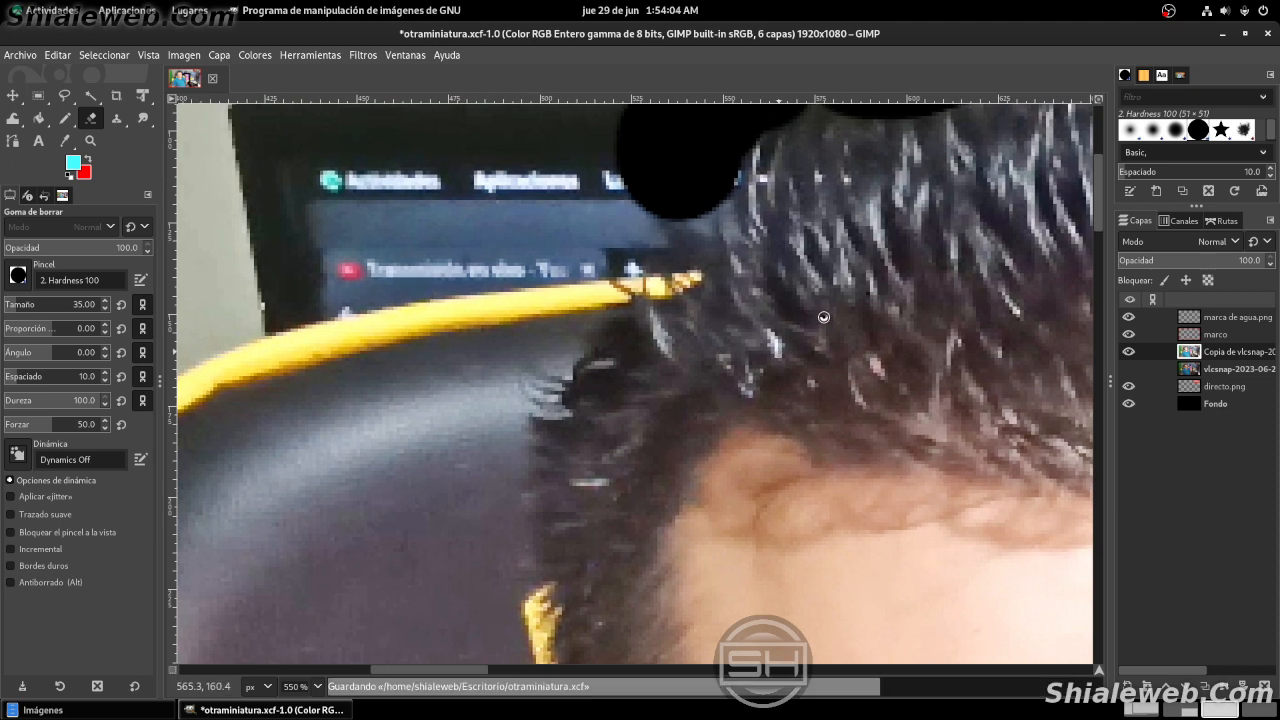
- Erase the background along the yellow trim on top of the headrest and around its outer corner
mouse_move(642, 197)
mouse_down()
mouse_move(587, 216)
mouse_move(398, 234)
mouse_move(366, 251)
mouse_up()
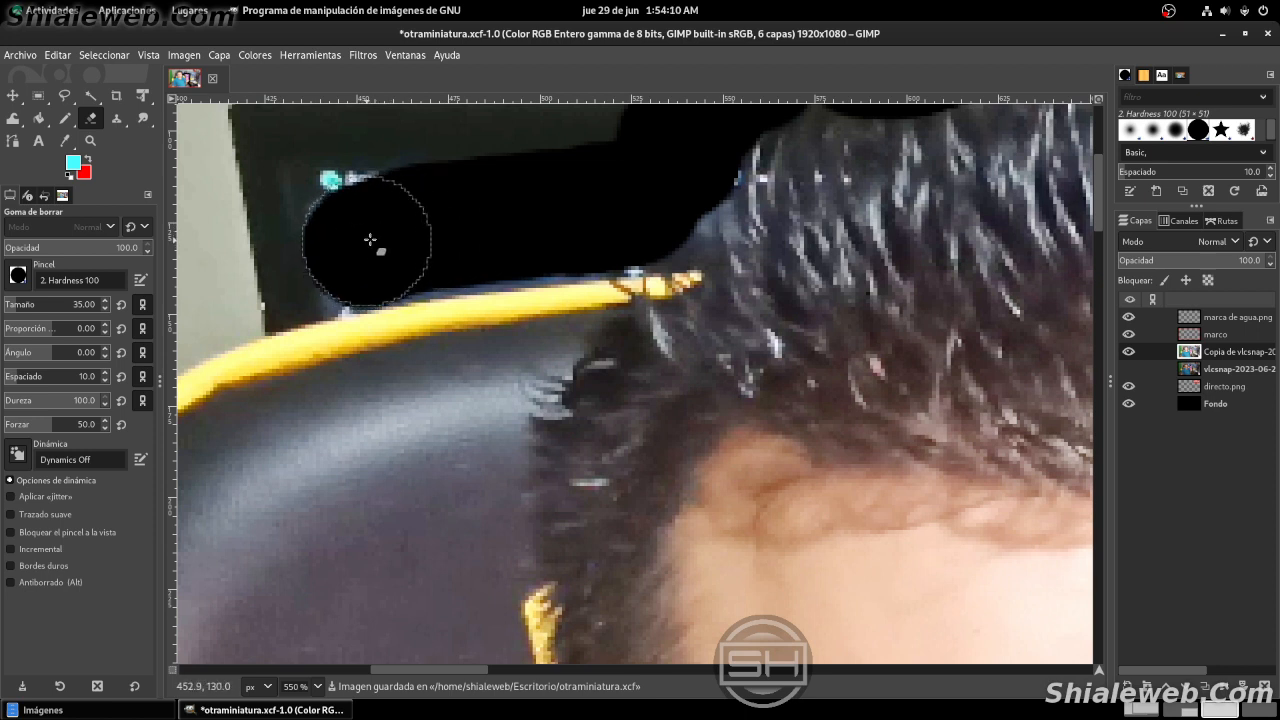
scroll(486, 229, left, 5)
mouse_move(743, 210)
mouse_down()
mouse_move(580, 270)
mouse_move(472, 338)
mouse_up()
drag(573, 478, 638, 344)
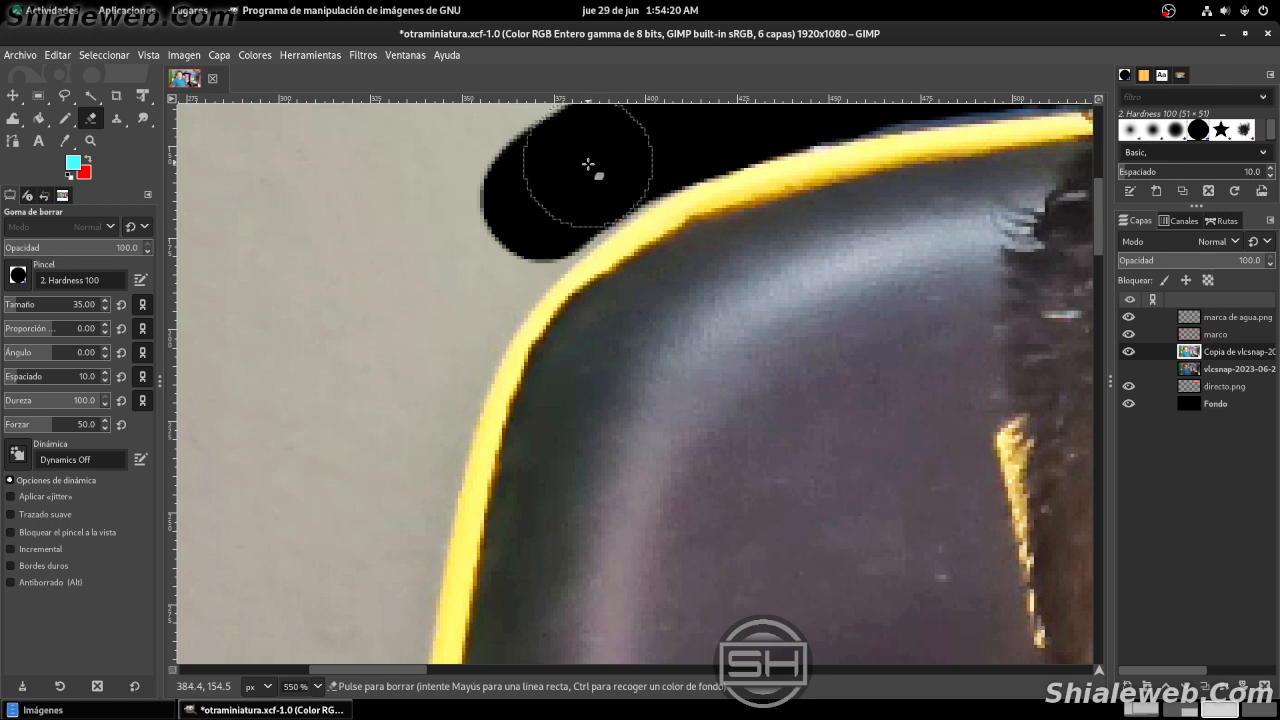
mouse_move(555, 193)
mouse_down()
mouse_move(481, 266)
mouse_move(437, 346)
mouse_move(411, 459)
mouse_up()
- Erase the wall alongside the yellow trim down the outer side of the chair's headrest
scroll(660, 492, down, 3)
scroll(660, 492, left, 4)
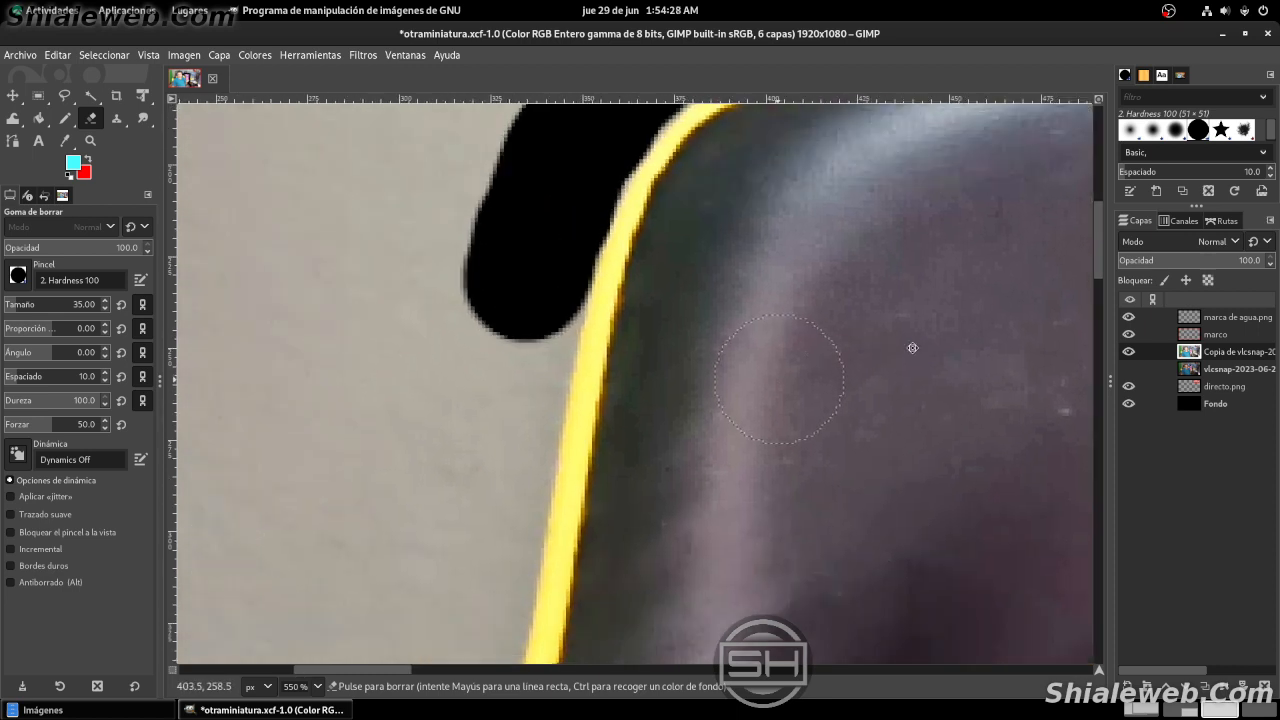
drag(655, 272, 616, 493)
drag(885, 503, 889, 246)
drag(615, 246, 601, 490)
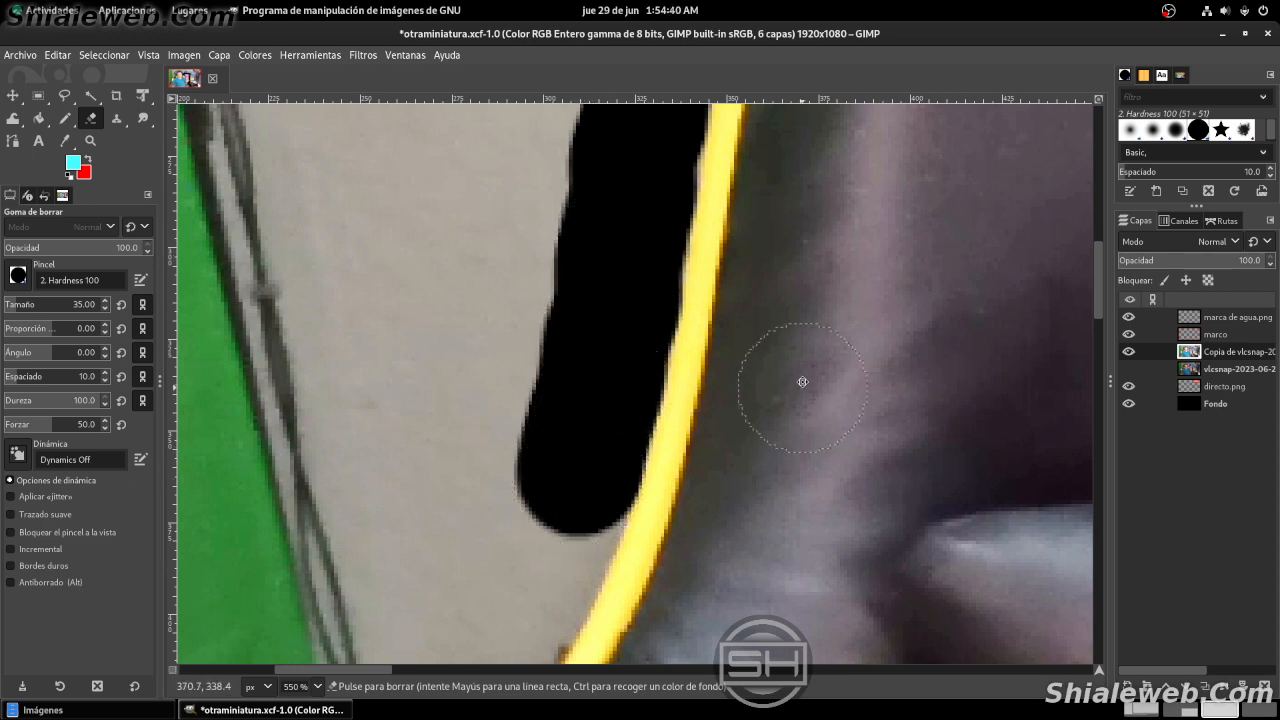
- Erase the wall and green screen along the yellow trim where the chair back curves outward toward the side wing
scroll(802, 382, down, 4)
mouse_move(568, 287)
mouse_down()
mouse_move(575, 278)
mouse_move(538, 374)
mouse_move(471, 471)
mouse_up()
scroll(829, 214, left, 3)
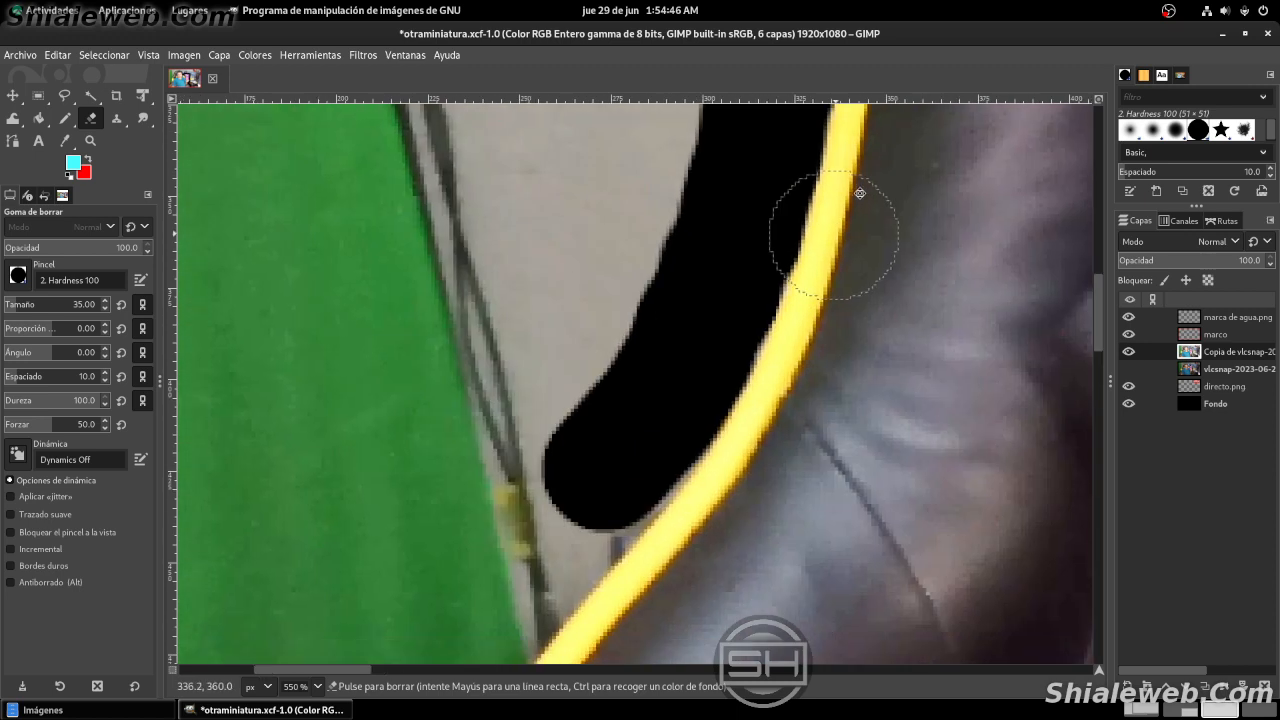
scroll(892, 321, down, 1)
scroll(892, 321, down, 2)
scroll(715, 268, left, 2)
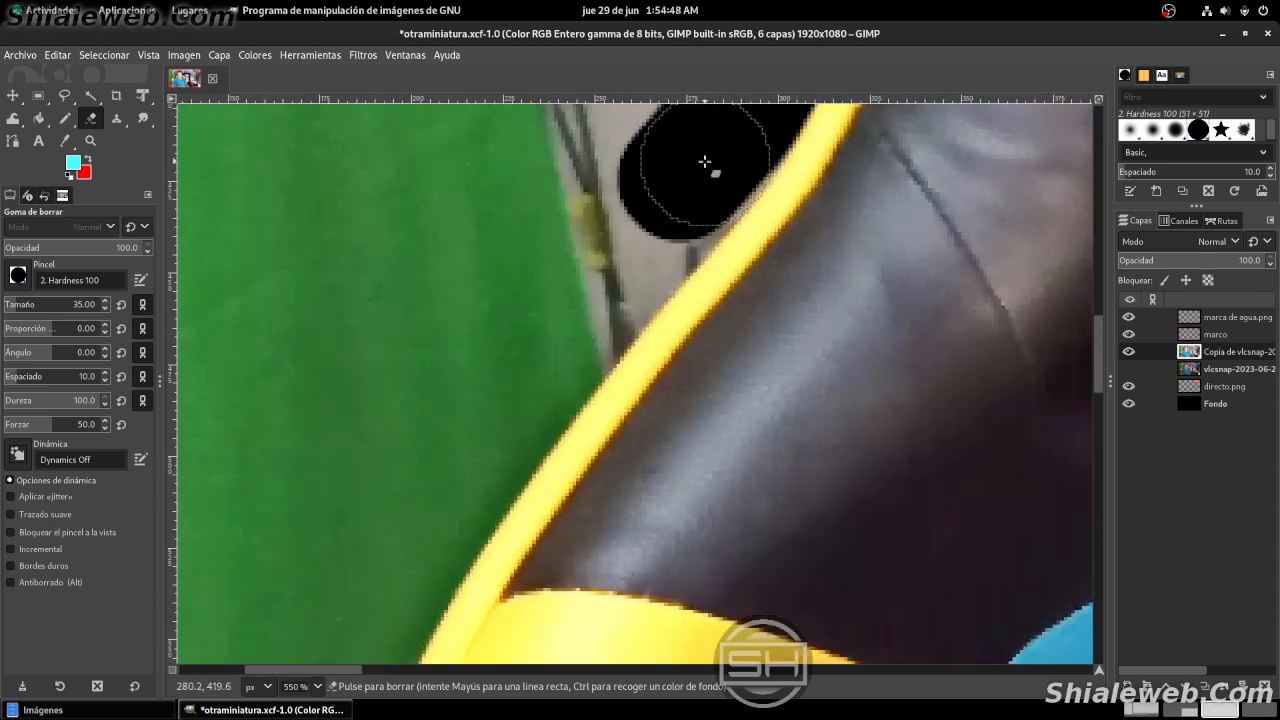
drag(682, 178, 466, 463)
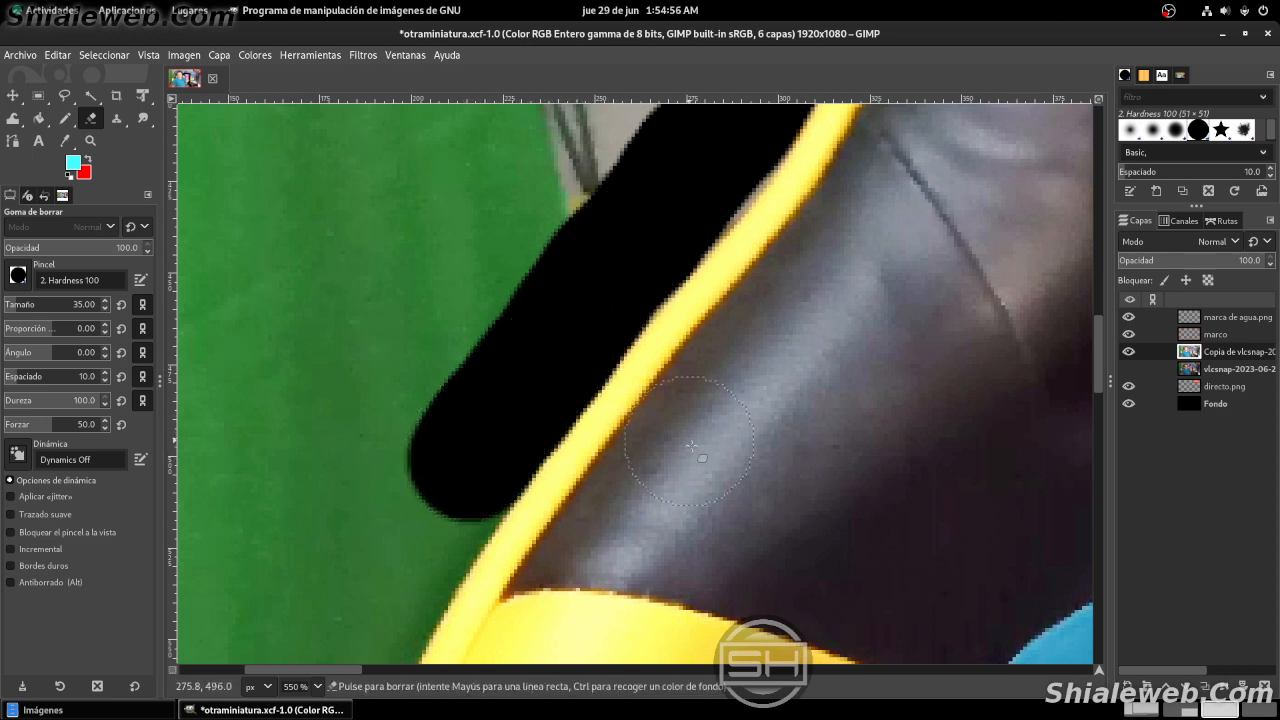
- Erase the green background around the chair's yellow side wing down to where it meets the blue shirt
scroll(663, 294, down, 4)
scroll(663, 294, left, 2)
mouse_move(528, 256)
mouse_down()
mouse_move(445, 397)
mouse_move(393, 540)
mouse_up()
scroll(609, 354, down, 3)
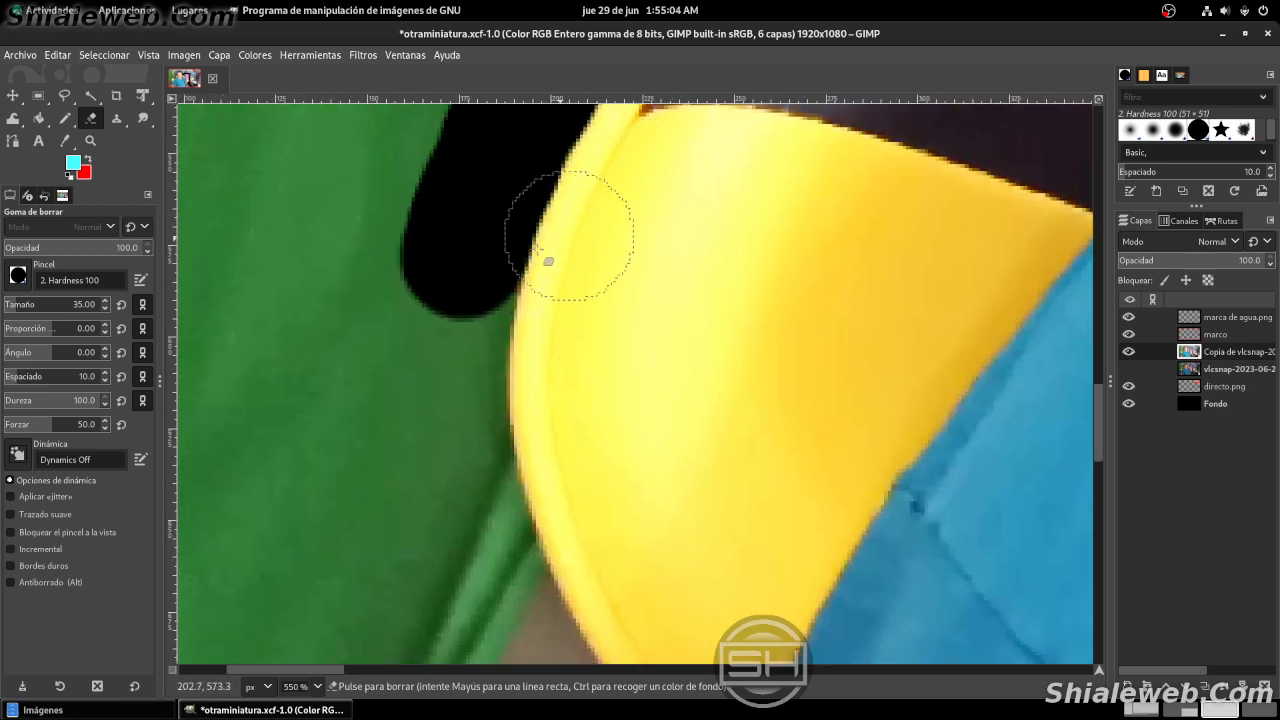
mouse_move(453, 273)
mouse_down()
mouse_move(445, 445)
mouse_move(489, 594)
mouse_up()
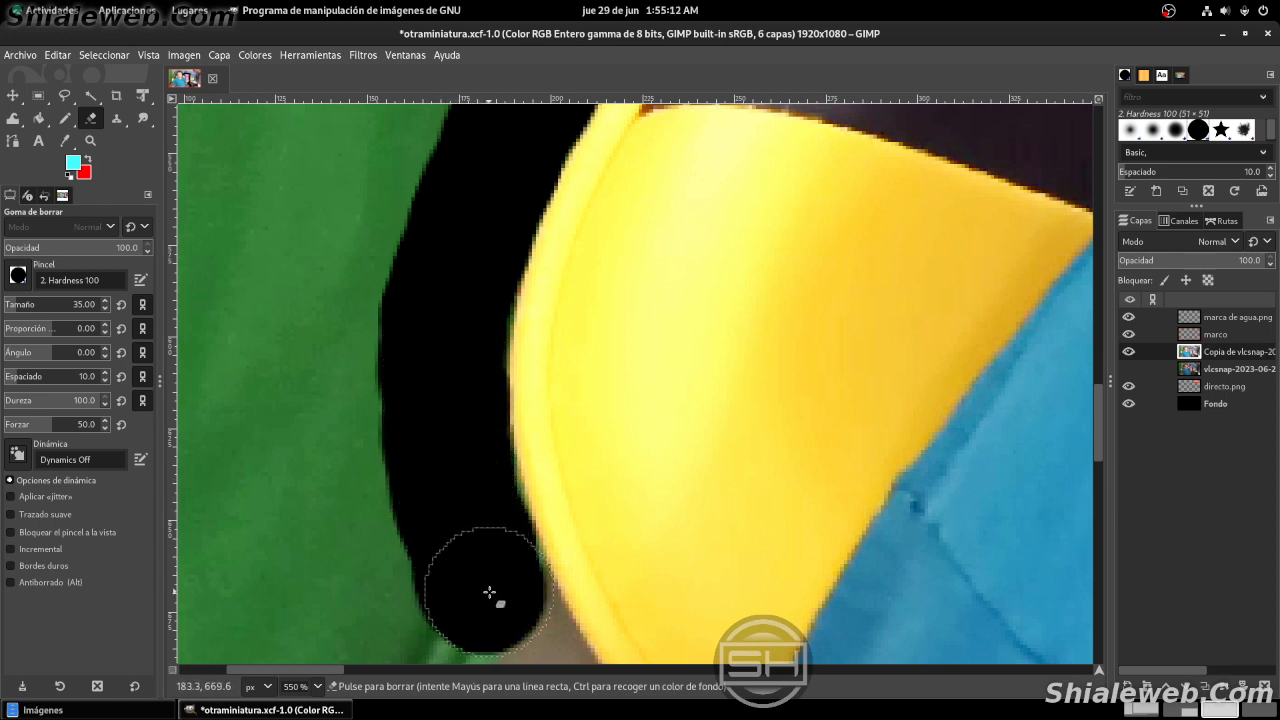
scroll(660, 502, up, 1)
scroll(665, 260, down, 3)
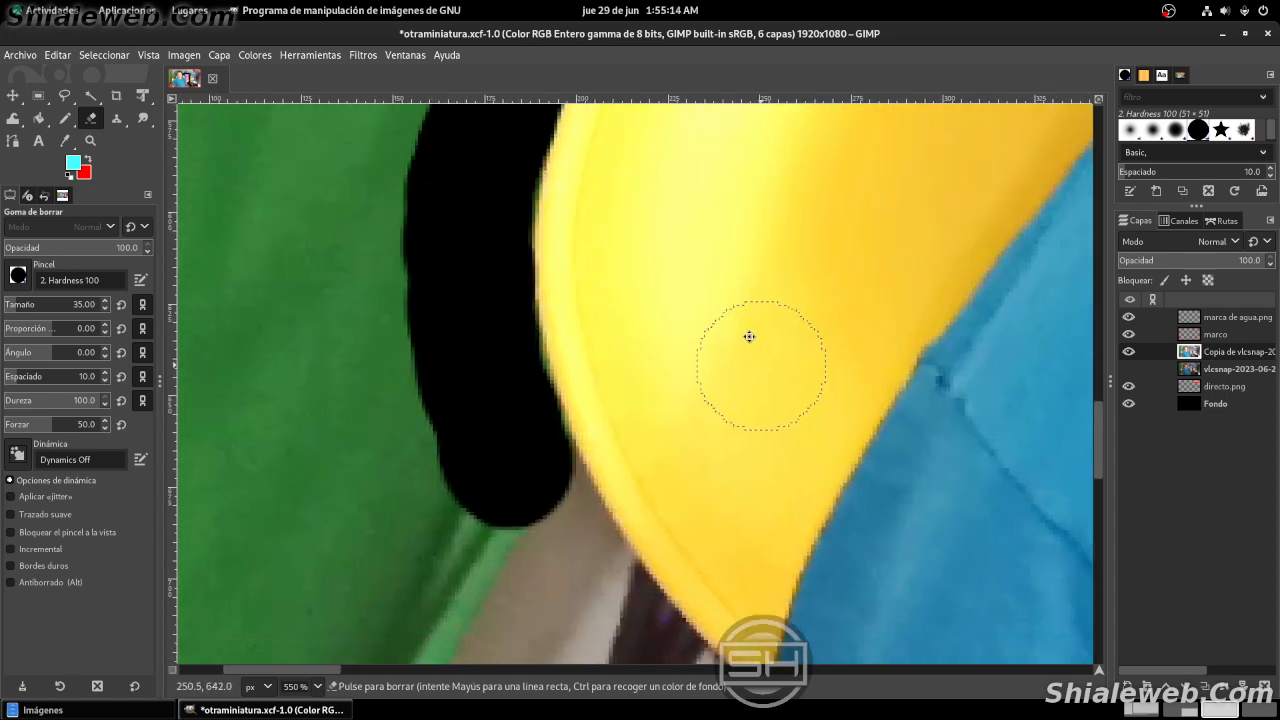
scroll(749, 334, right, 2)
mouse_move(335, 246)
mouse_down()
mouse_move(414, 370)
mouse_move(512, 480)
mouse_up()
scroll(858, 548, down, 5)
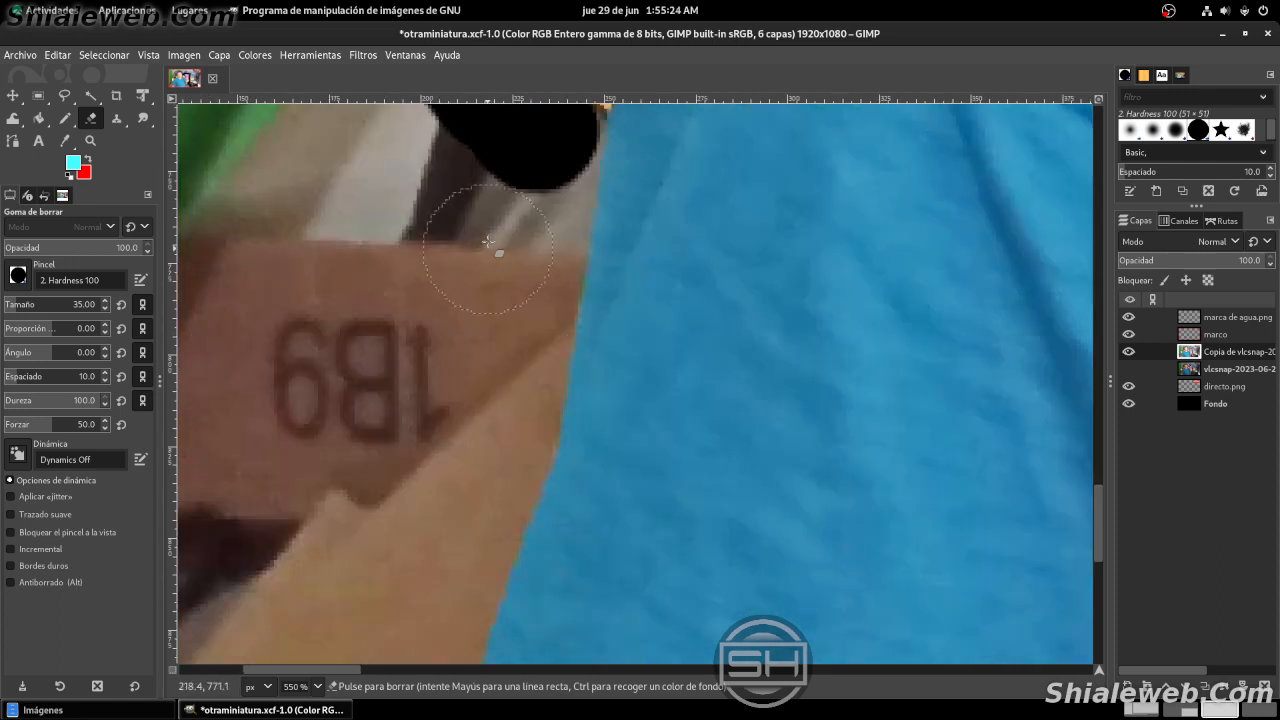
- Erase the boxes and background along the outer edge of the blue sleeve down to its hem
drag(539, 166, 502, 422)
scroll(775, 413, down, 3)
scroll(612, 263, left, 1)
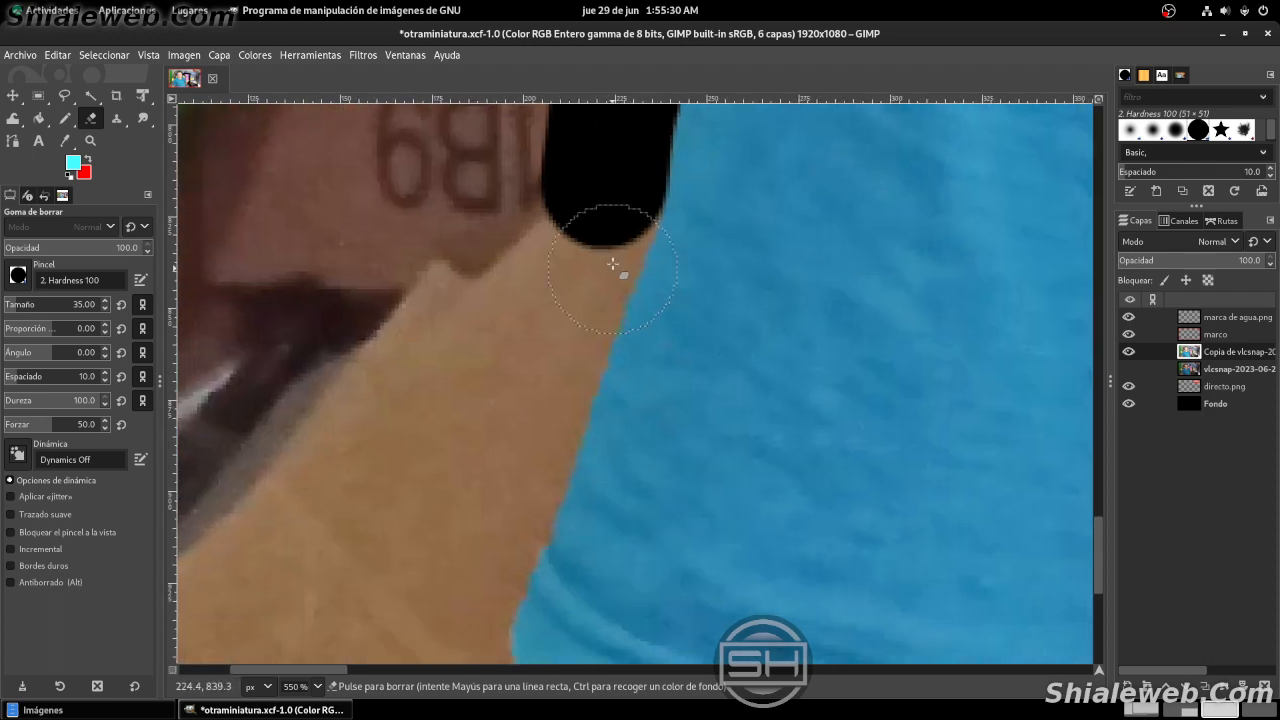
mouse_move(594, 211)
mouse_down()
mouse_move(514, 450)
mouse_move(472, 528)
mouse_up()
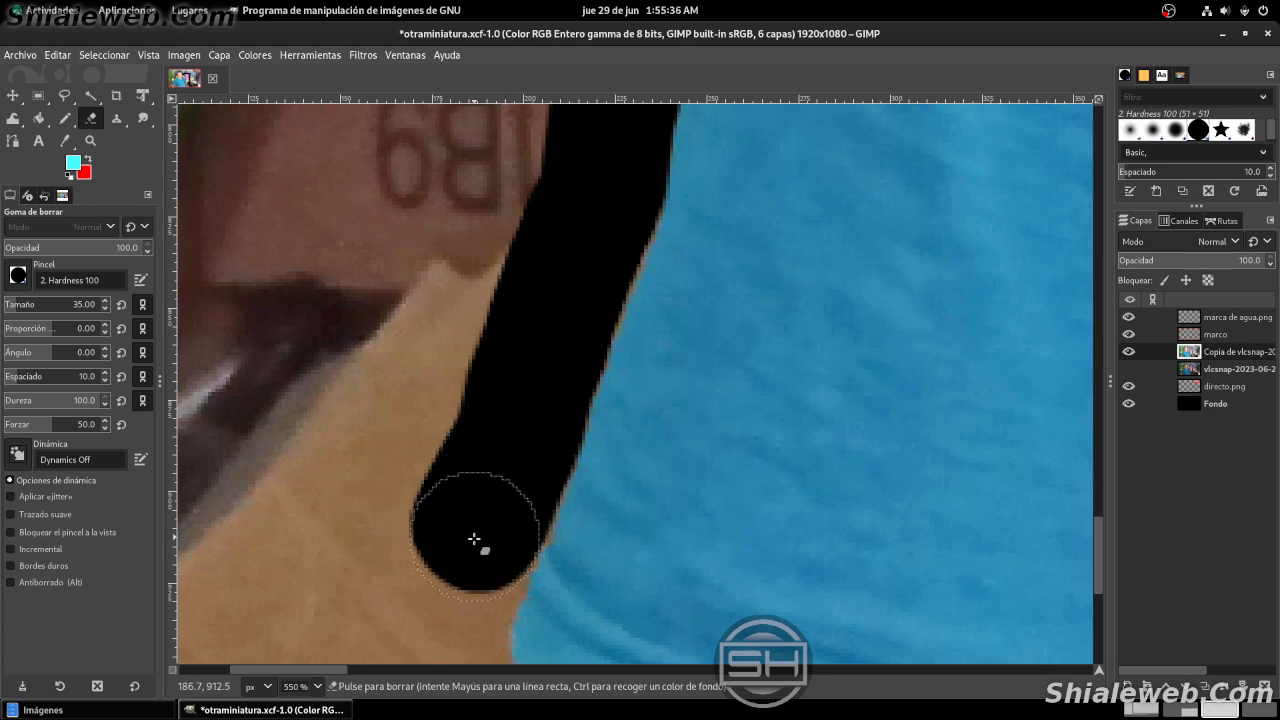
scroll(751, 279, down, 3)
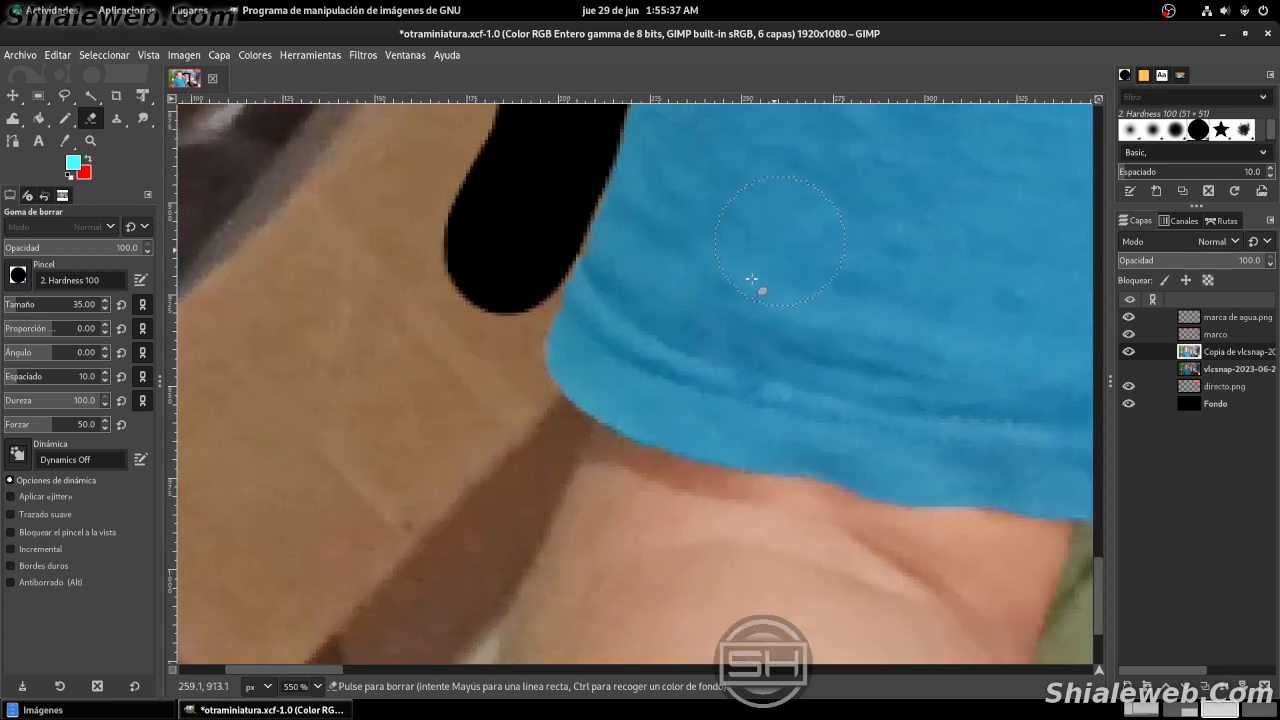
click(495, 285)
mouse_move(495, 279)
mouse_down()
mouse_move(479, 374)
mouse_move(517, 443)
mouse_up()
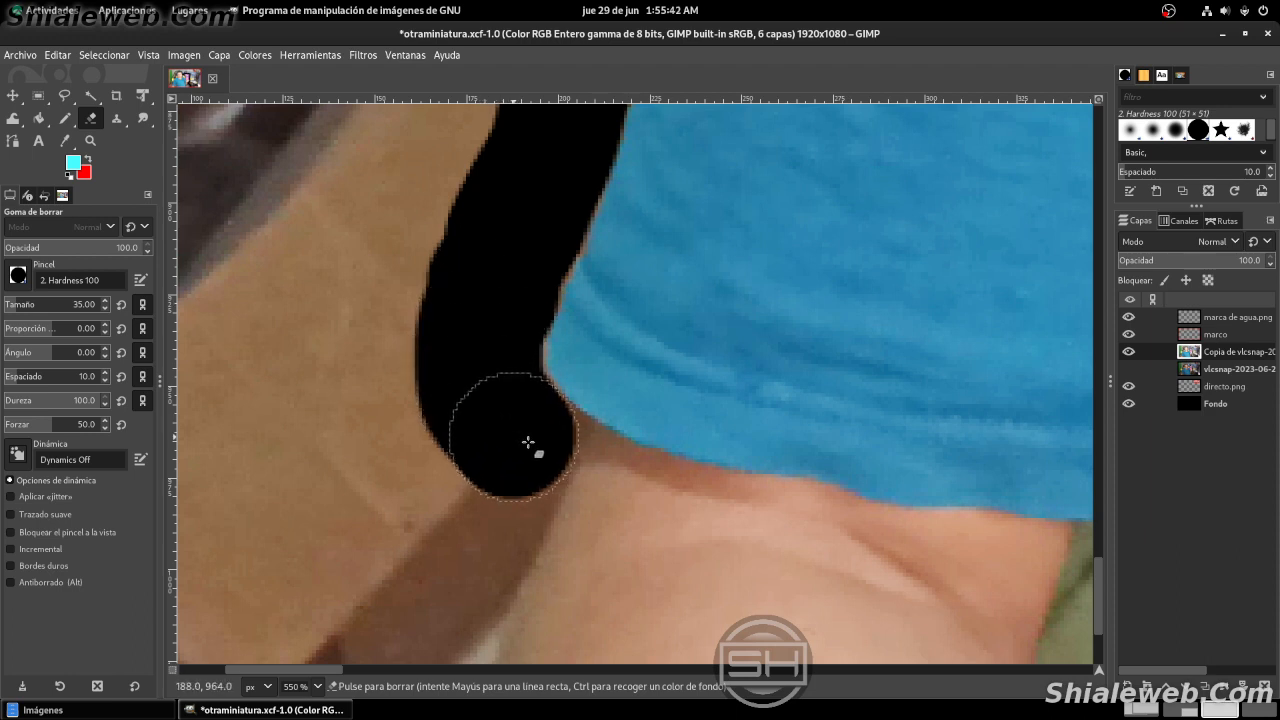
- Erase the background on both sides of the arm below the sleeve and along the adjacent red frame corner
scroll(837, 300, down, 1)
scroll(816, 320, down, 1)
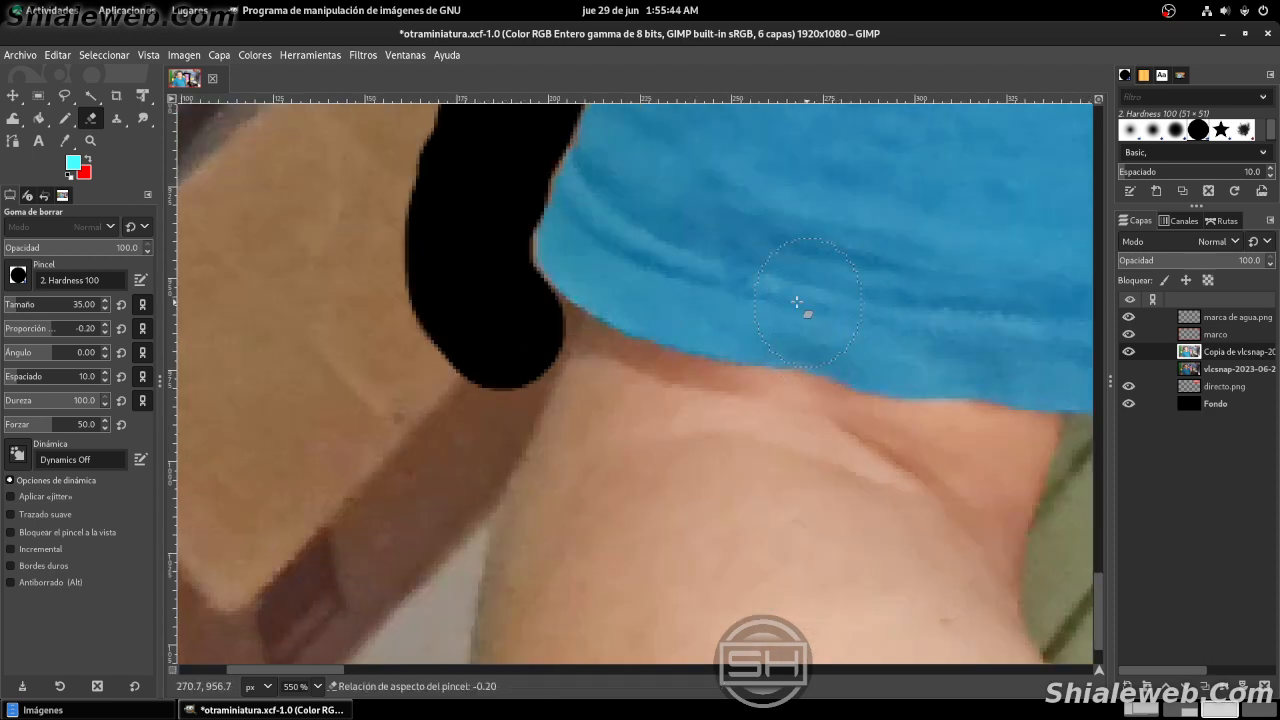
scroll(720, 302, down, 3)
drag(763, 206, 718, 263)
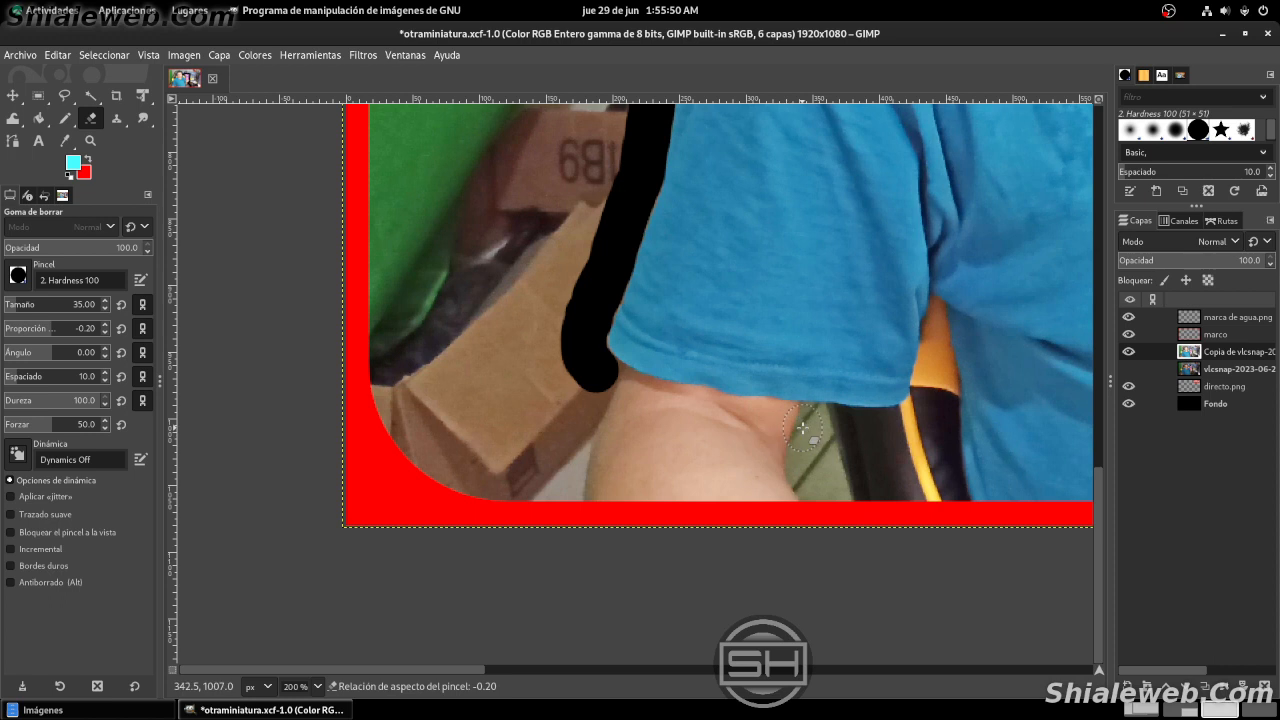
drag(813, 437, 818, 450)
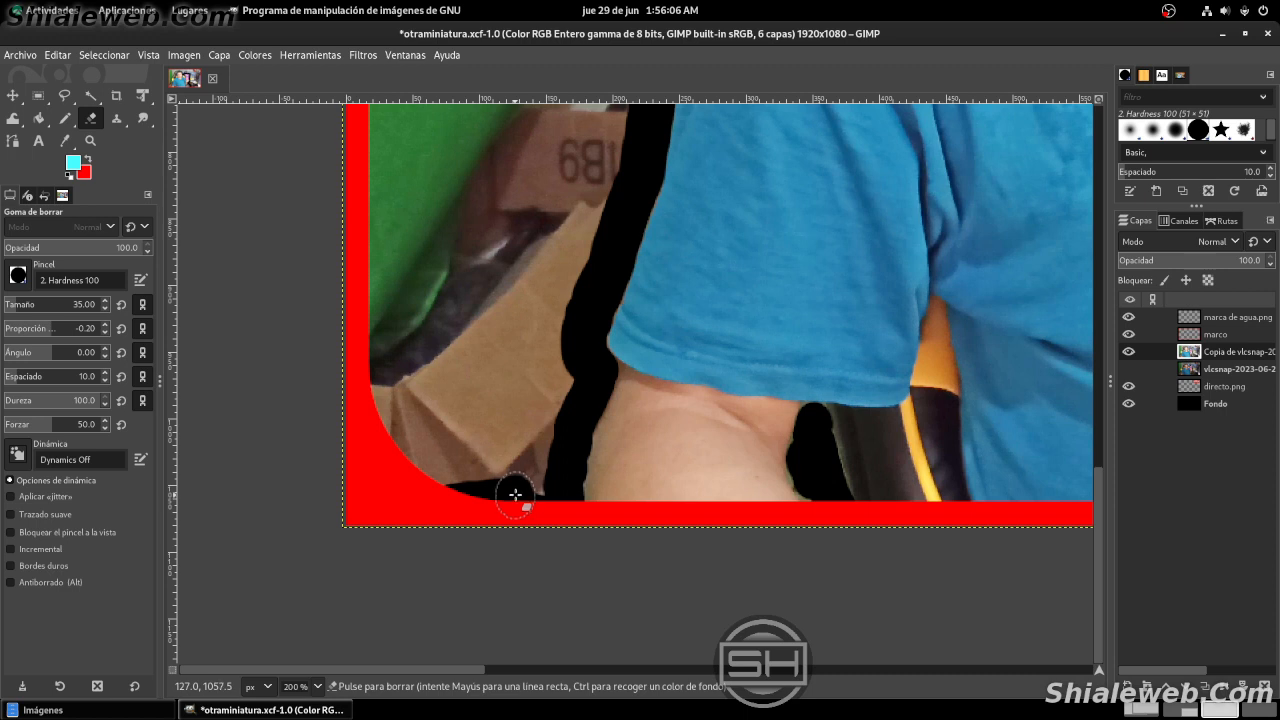
- Erase the background enclosed between the torso, the elbow of the raised arm and the black chair arm
scroll(527, 271, down, 4)
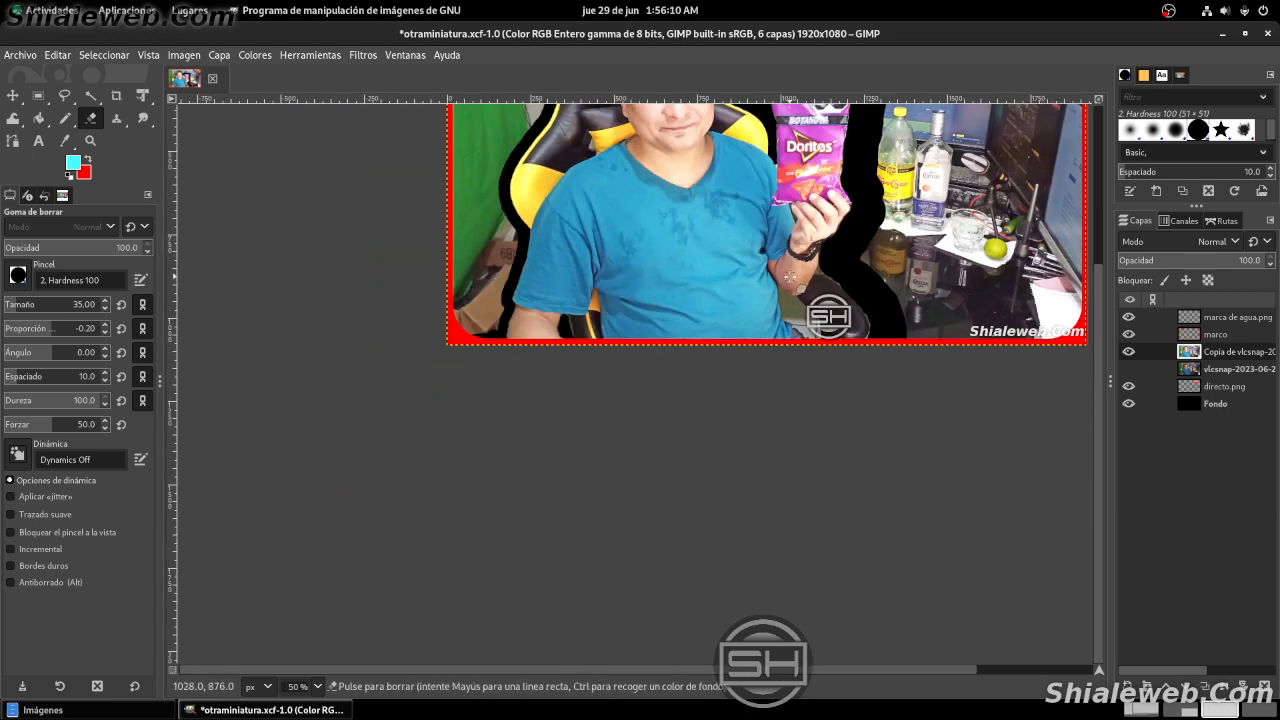
scroll(789, 276, up, 3)
scroll(739, 320, up, 2)
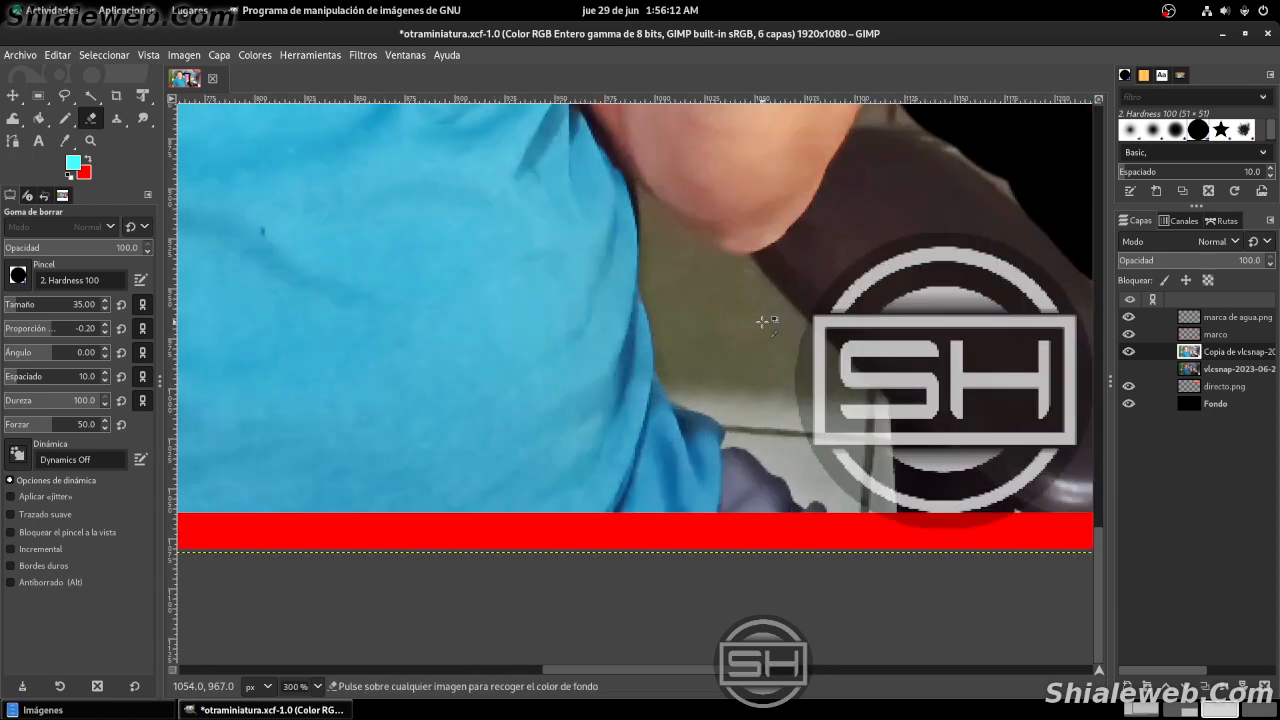
click(670, 257)
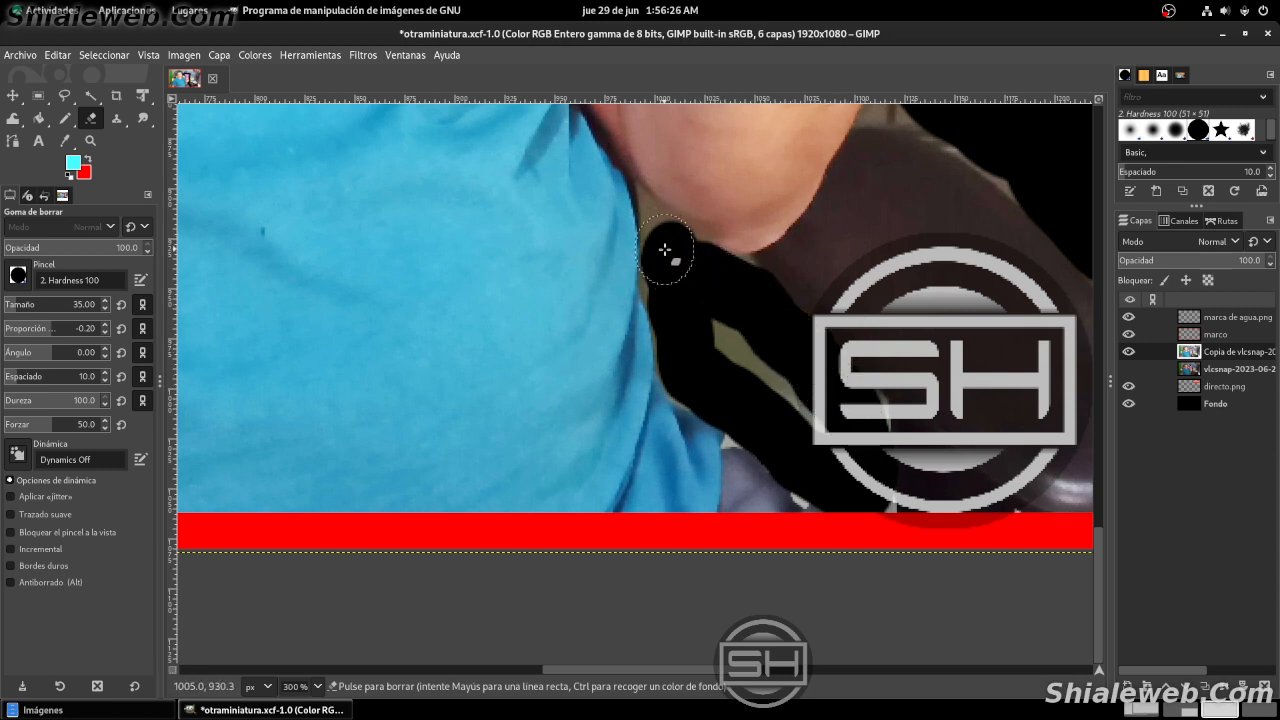
drag(737, 360, 808, 427)
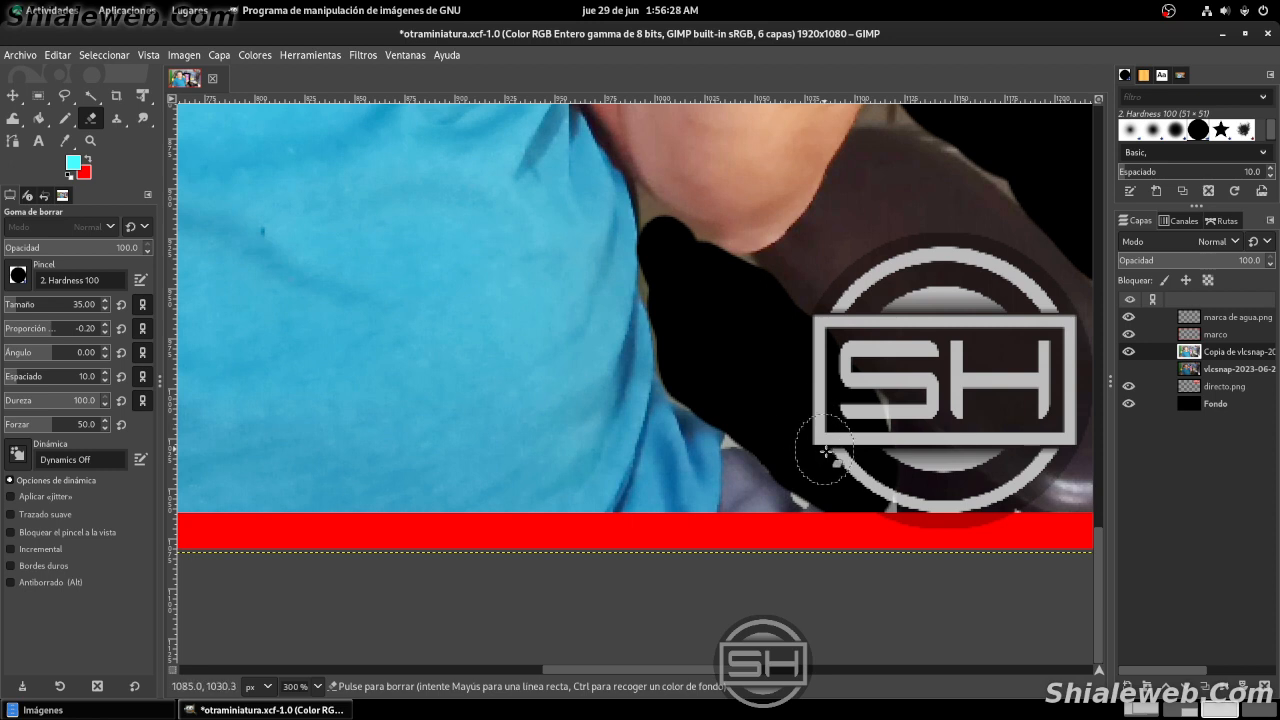
- Enlarge the eraser to 416 and erase the desk, bottles and background beside the chip bag
scroll(700, 350, down, 3)
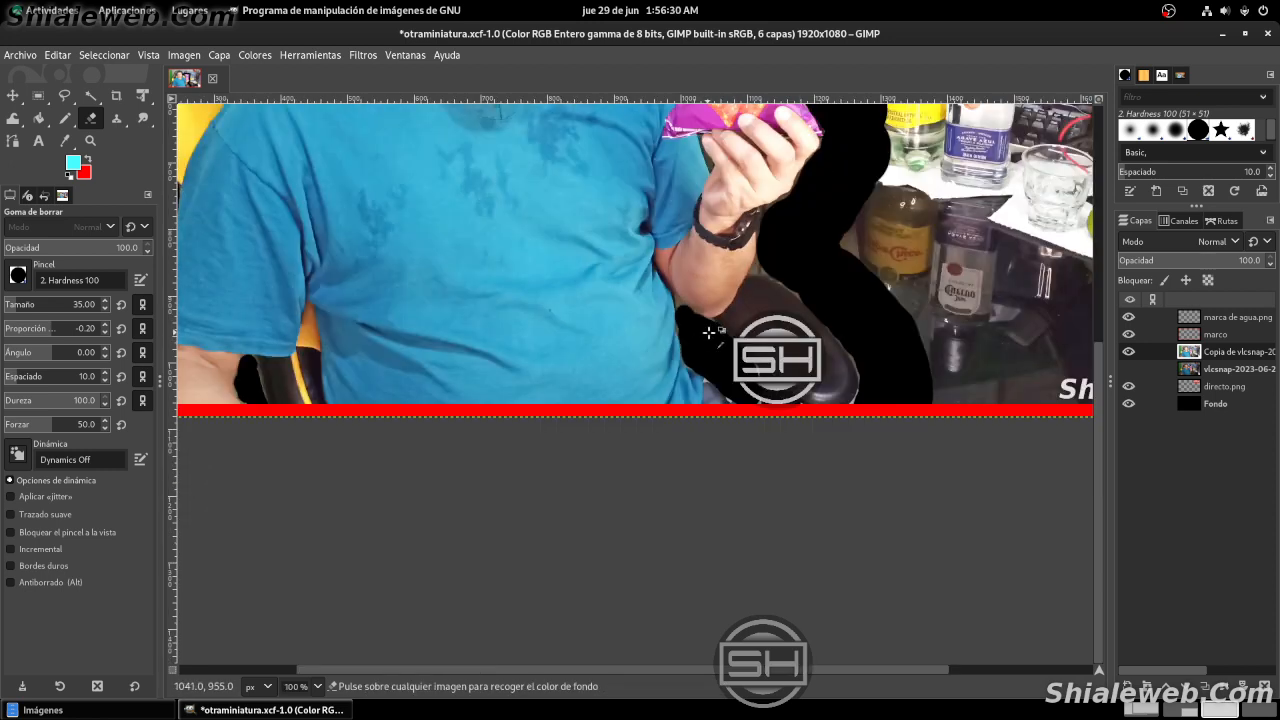
scroll(828, 270, down, 3)
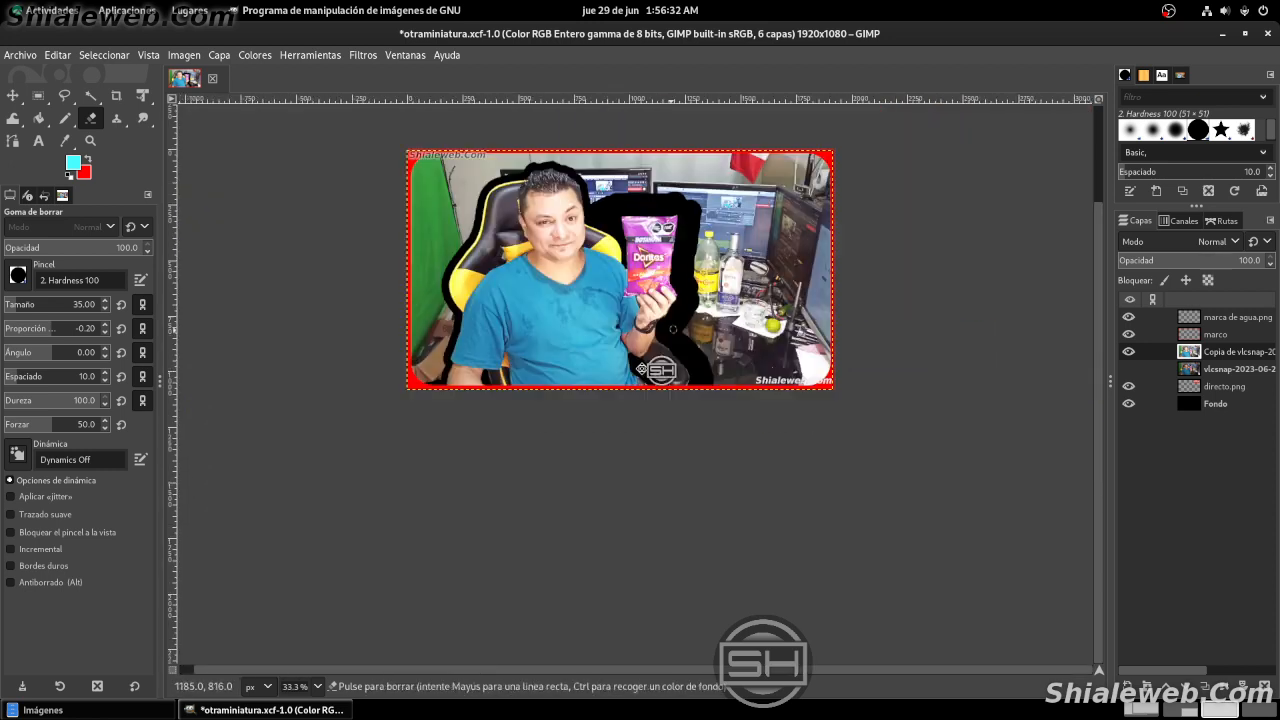
click(37, 310)
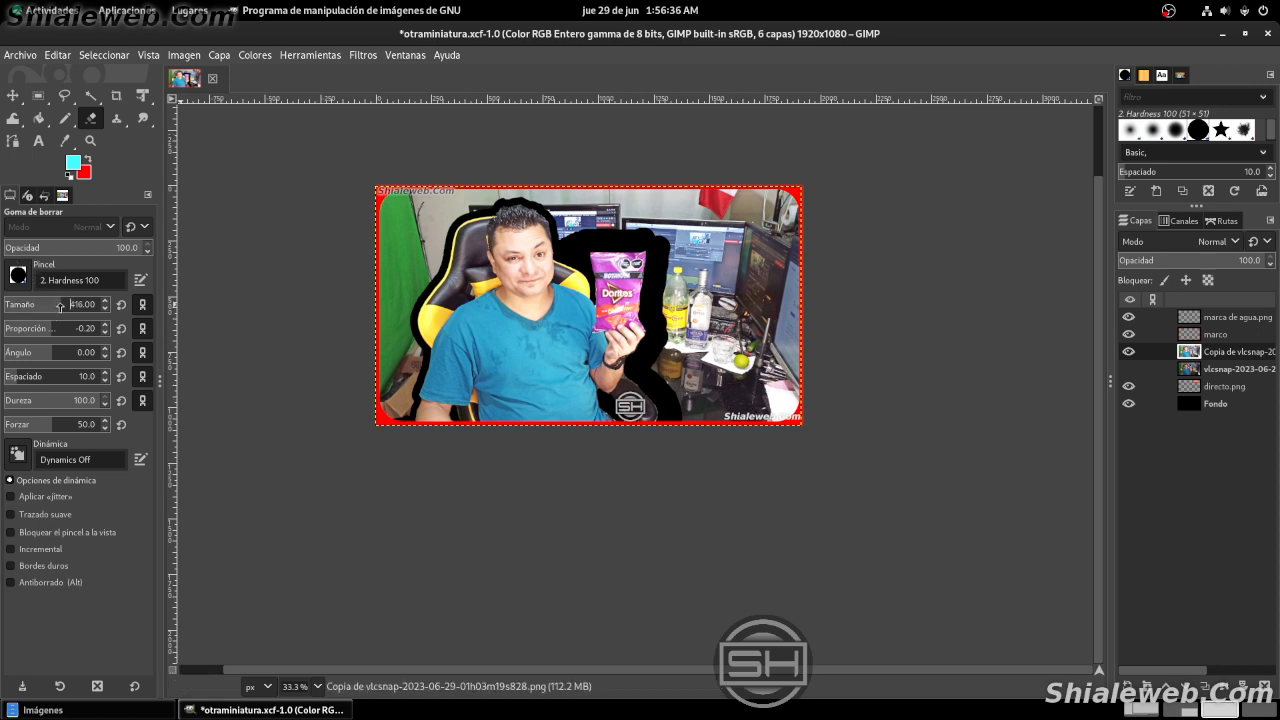
mouse_move(702, 413)
mouse_down()
mouse_move(835, 405)
mouse_move(806, 353)
mouse_move(791, 188)
mouse_move(642, 186)
mouse_move(682, 218)
mouse_move(750, 240)
mouse_move(690, 272)
mouse_up()
key(plus)
key(plus)
mouse_move(589, 306)
mouse_down()
mouse_move(619, 403)
mouse_move(601, 438)
mouse_move(741, 442)
mouse_move(758, 364)
mouse_move(683, 350)
mouse_move(765, 339)
mouse_up()
- Erase the remaining monitors, wall, green screen and boxes above the man and outside the chair with a large eraser
click(515, 125)
drag(657, 190, 853, 318)
mouse_move(796, 239)
mouse_down()
mouse_move(671, 229)
mouse_move(609, 249)
mouse_move(603, 271)
mouse_move(580, 218)
mouse_move(470, 171)
mouse_move(355, 193)
mouse_move(330, 165)
mouse_move(250, 165)
mouse_up()
scroll(765, 186, left, 5)
mouse_move(765, 186)
mouse_down()
mouse_move(697, 208)
mouse_move(598, 206)
mouse_move(533, 244)
mouse_move(571, 270)
mouse_move(633, 268)
mouse_move(676, 244)
mouse_move(647, 325)
mouse_move(596, 354)
mouse_move(596, 374)
mouse_move(646, 331)
mouse_move(611, 373)
mouse_move(622, 374)
mouse_move(610, 368)
mouse_move(652, 375)
mouse_move(570, 199)
mouse_move(484, 265)
mouse_move(540, 223)
mouse_move(538, 210)
mouse_move(500, 327)
mouse_move(523, 384)
mouse_move(496, 380)
mouse_move(456, 232)
mouse_move(453, 323)
mouse_move(468, 364)
mouse_move(502, 268)
mouse_up()
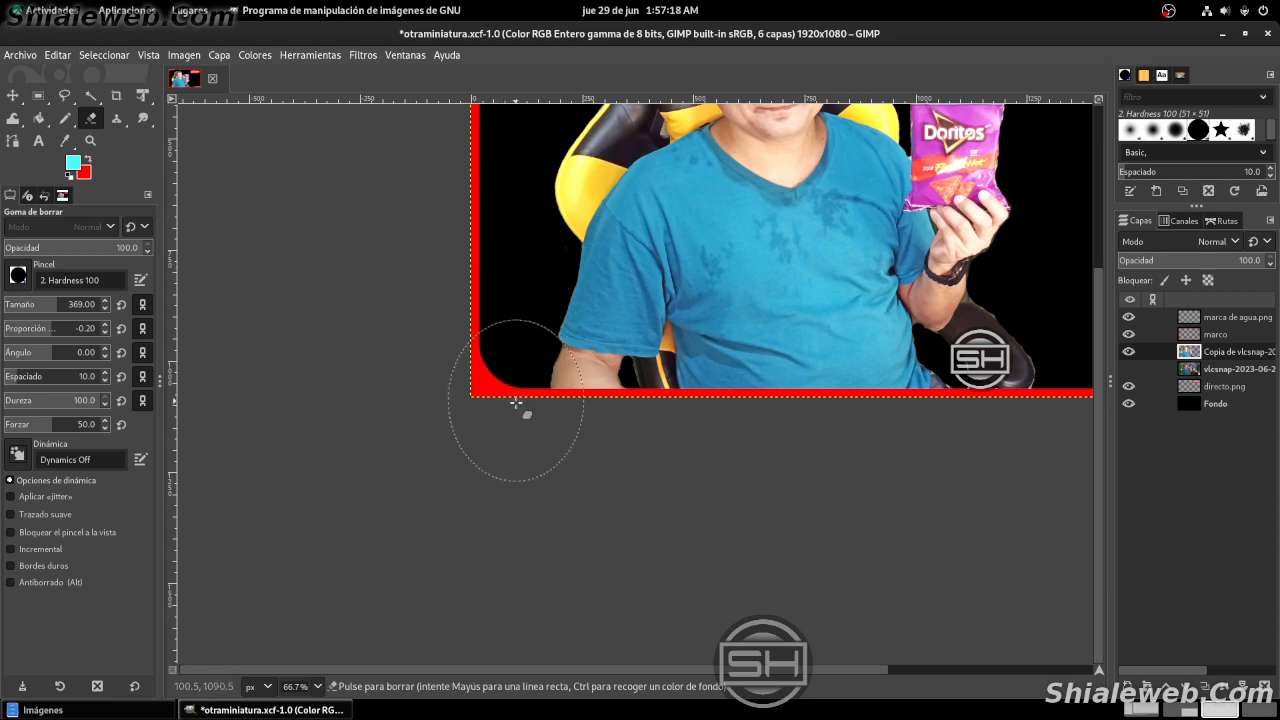
- Save the thumbnail project with the cleaned-up cutout as otraminiatura.xcf
scroll(508, 249, down, 4)
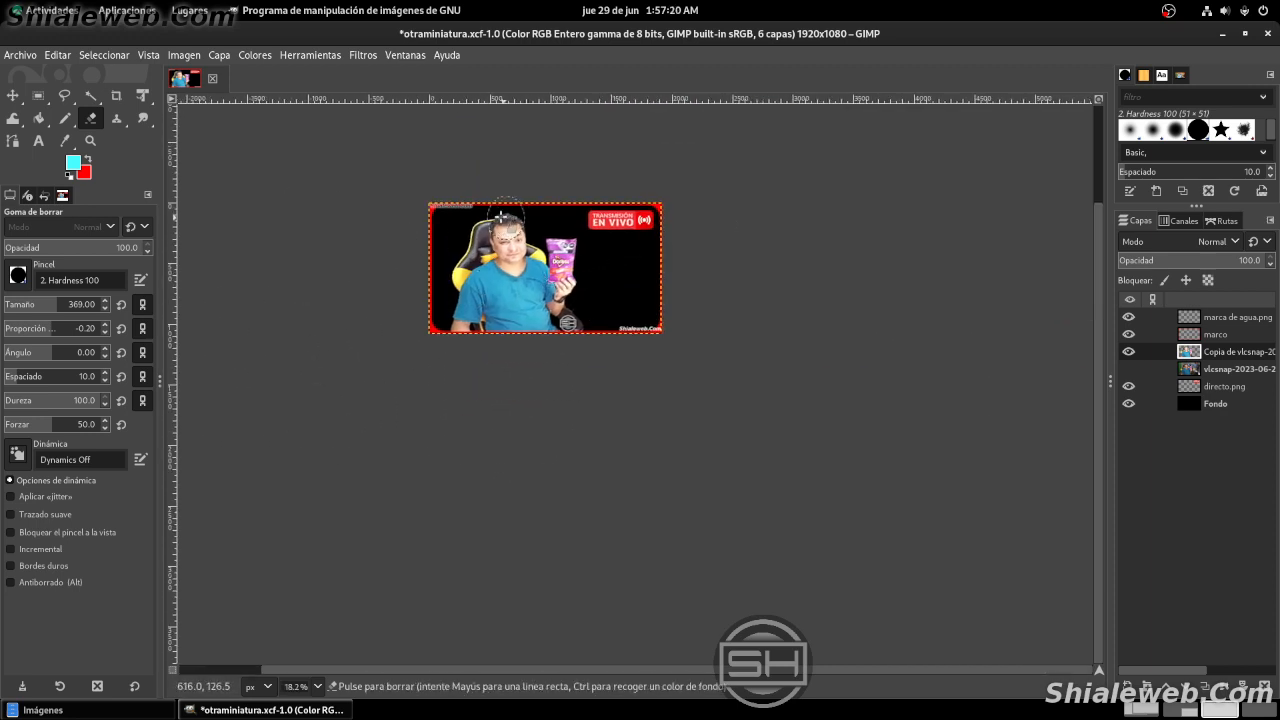
key(ctrl+s)
scroll(659, 271, up, 3)
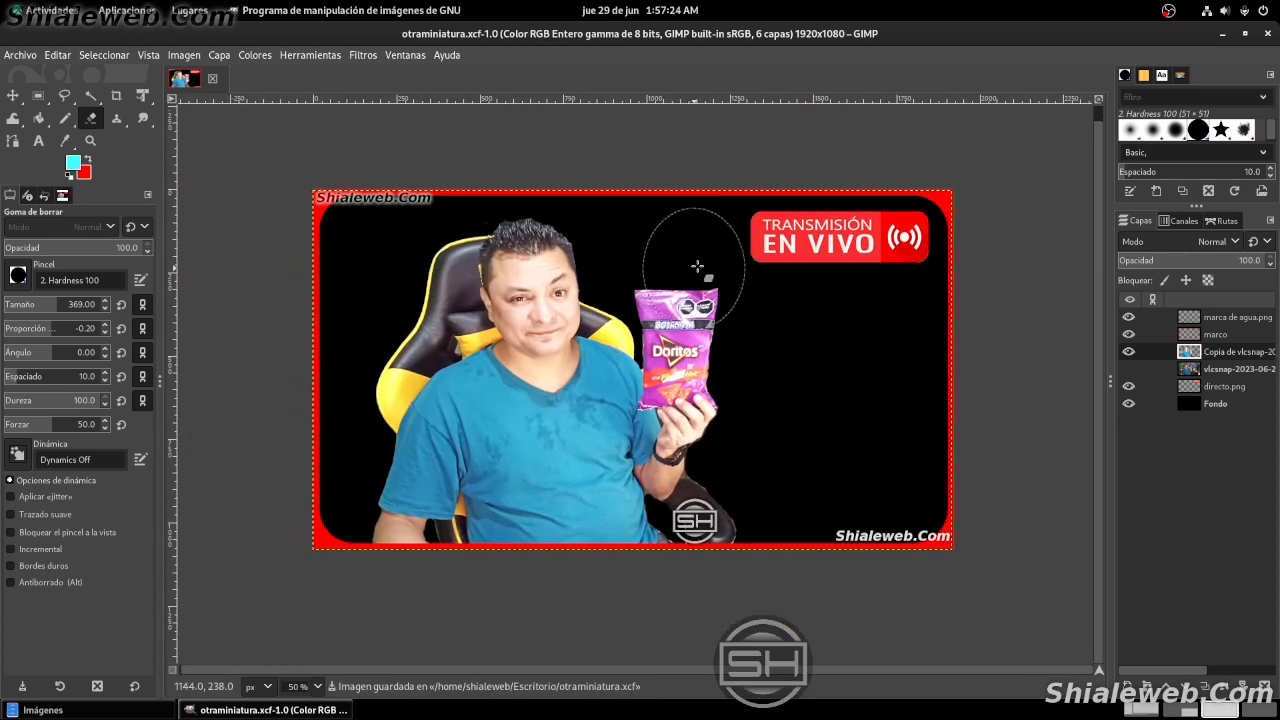
- Show the original photo layer beneath the cutout copy, make it the active layer and save the project
click(1128, 368)
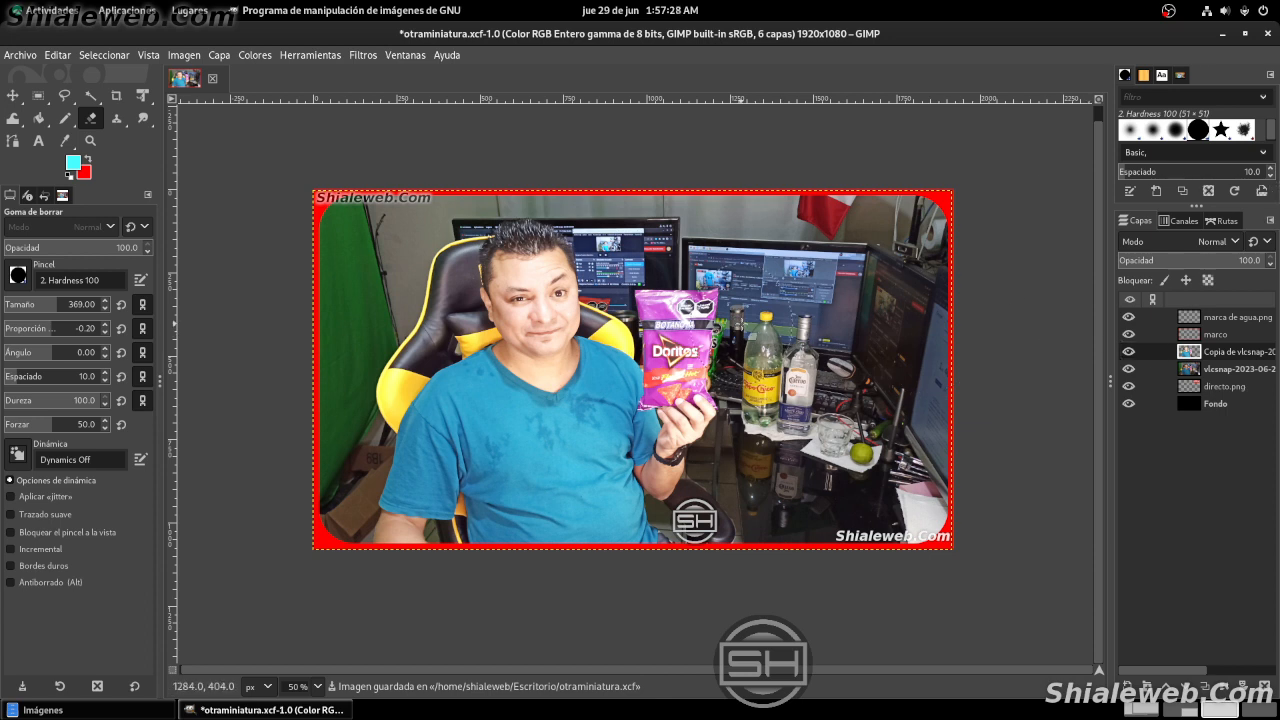
scroll(640, 330, up, 1)
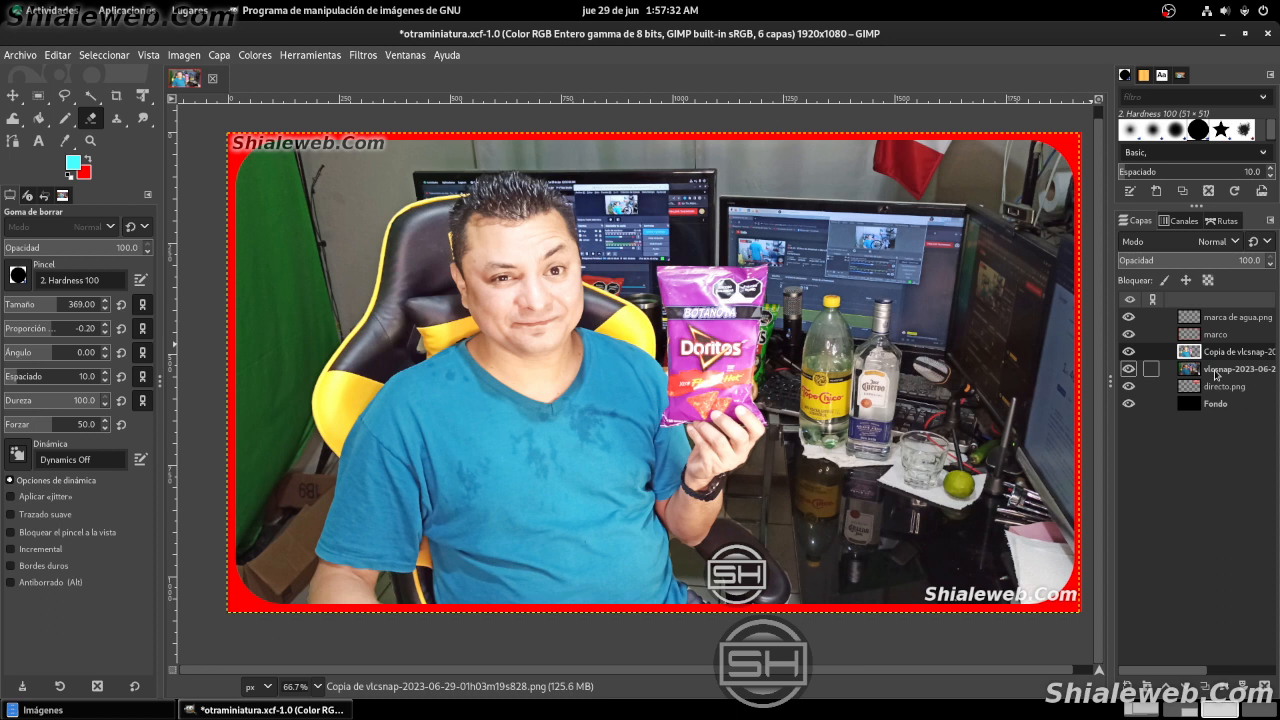
click(1216, 372)
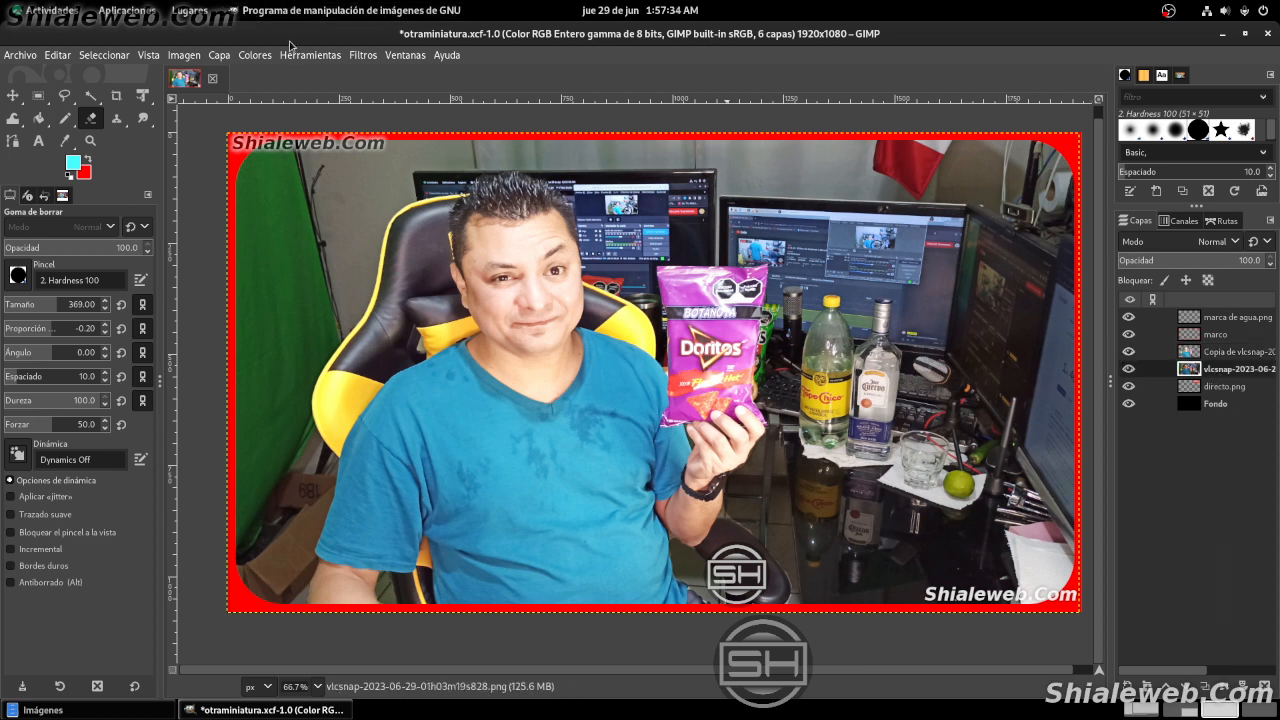
key(ctrl+s)
- Apply a Gaussian blur with size 5.00 in both X and Y to the original photo layer behind the cutout
click(362, 55)
mouse_move(430, 155)
click(640, 173)
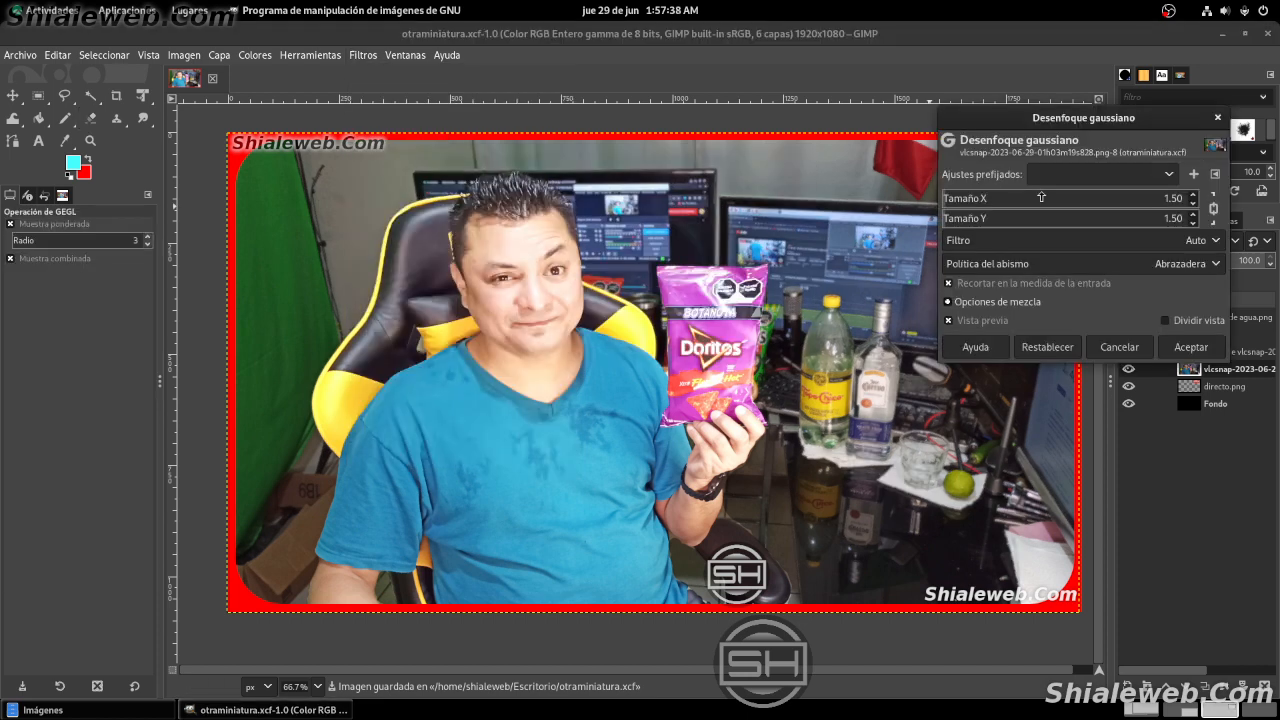
click(1170, 197)
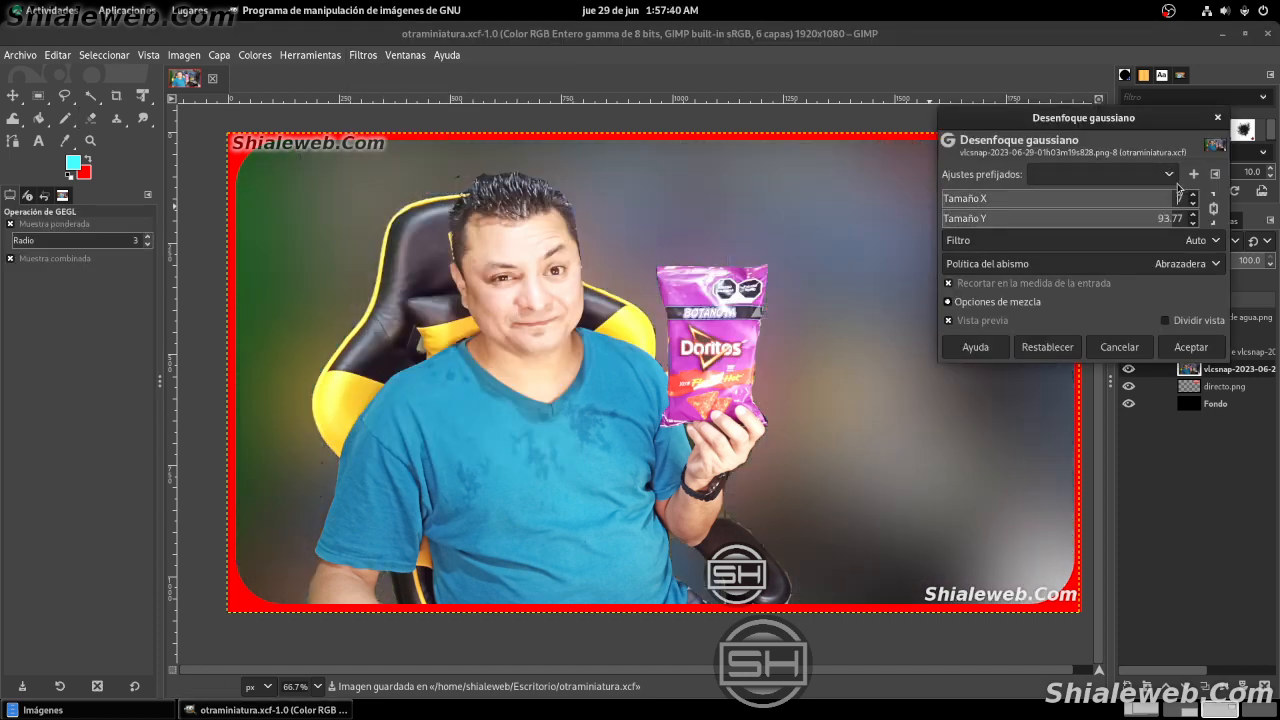
text(5)
key(Return)
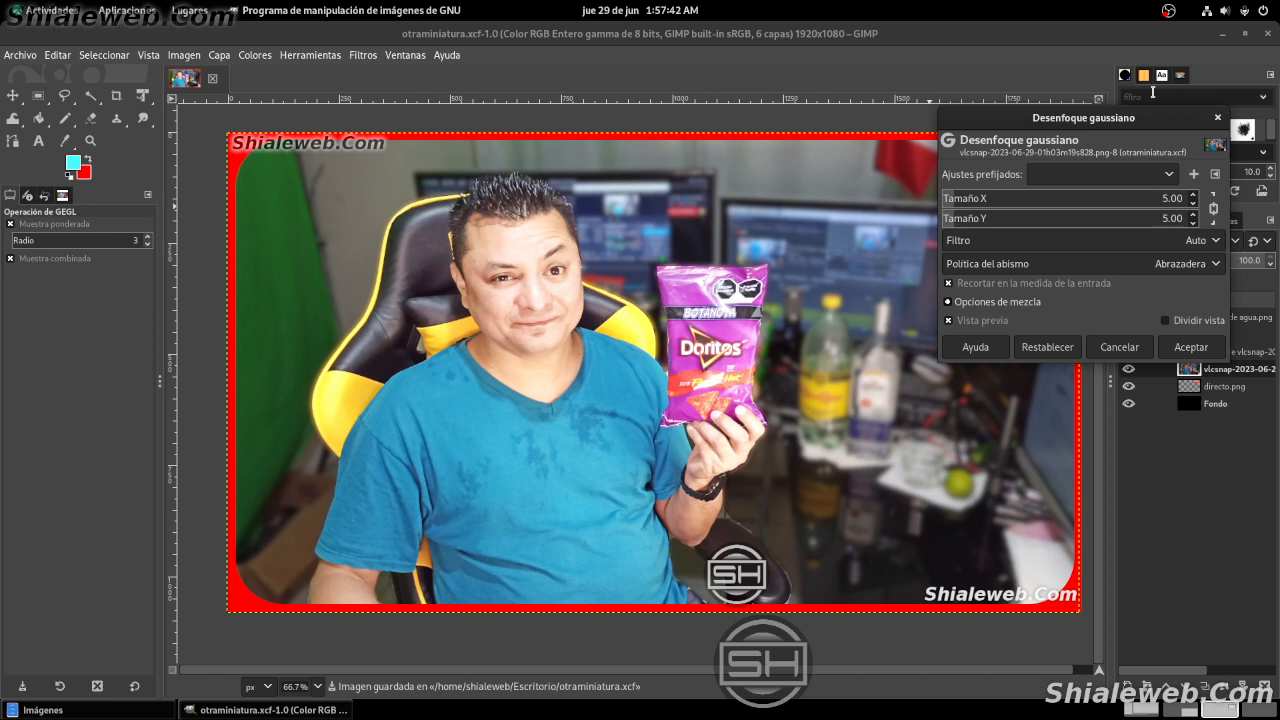
click(1205, 352)
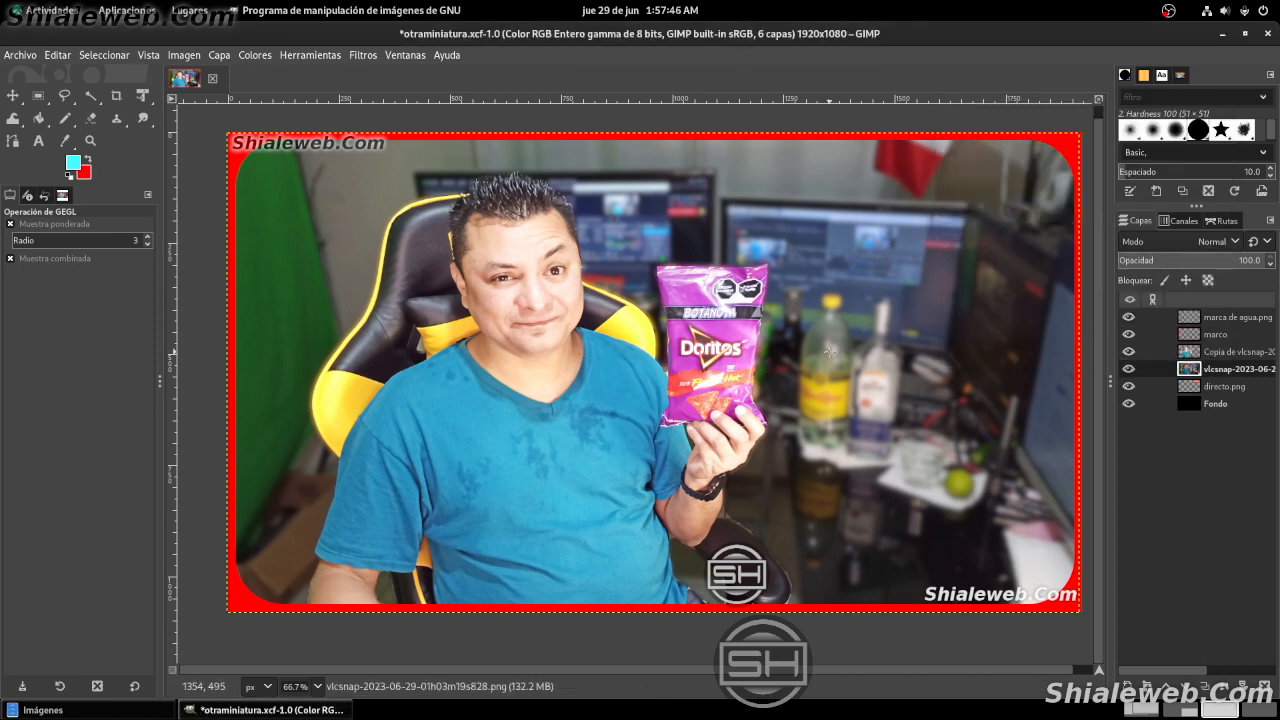
scroll(829, 351, down, 1)
scroll(820, 345, up, 1)
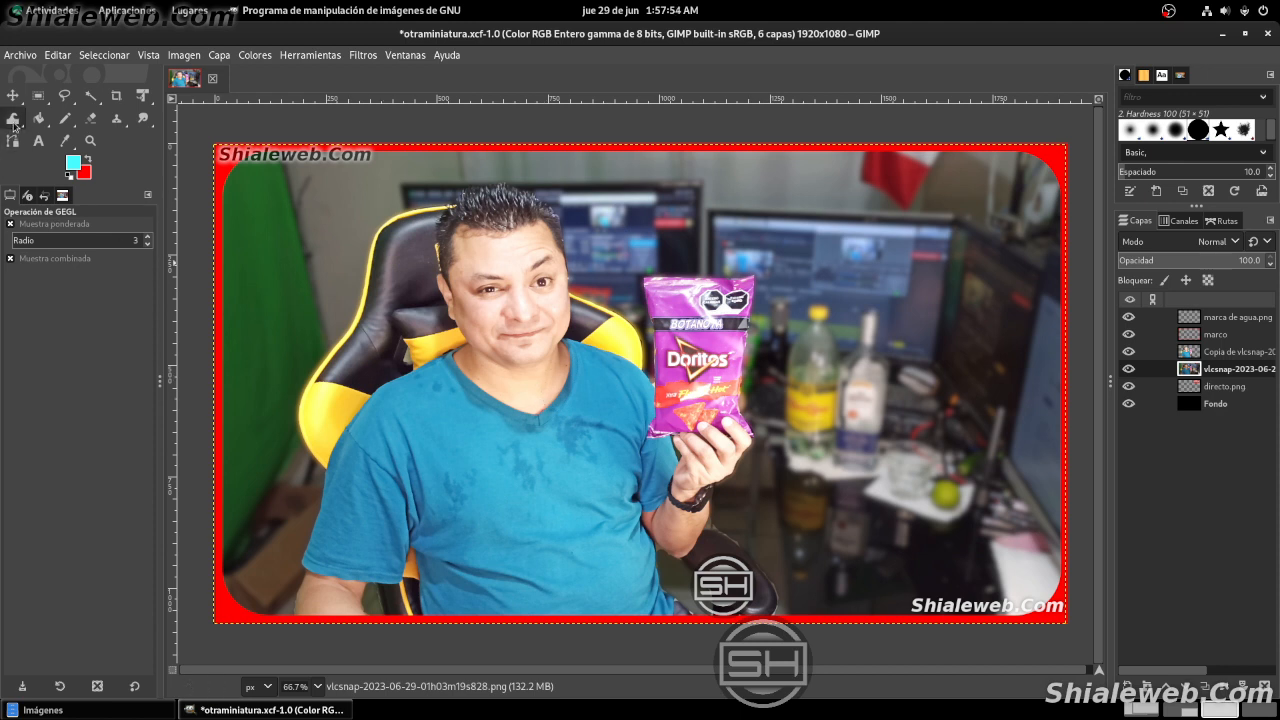
- Add a text box across the top of the image beside the man's head reading RECETA DE COCINA
click(38, 141)
drag(563, 152, 1061, 270)
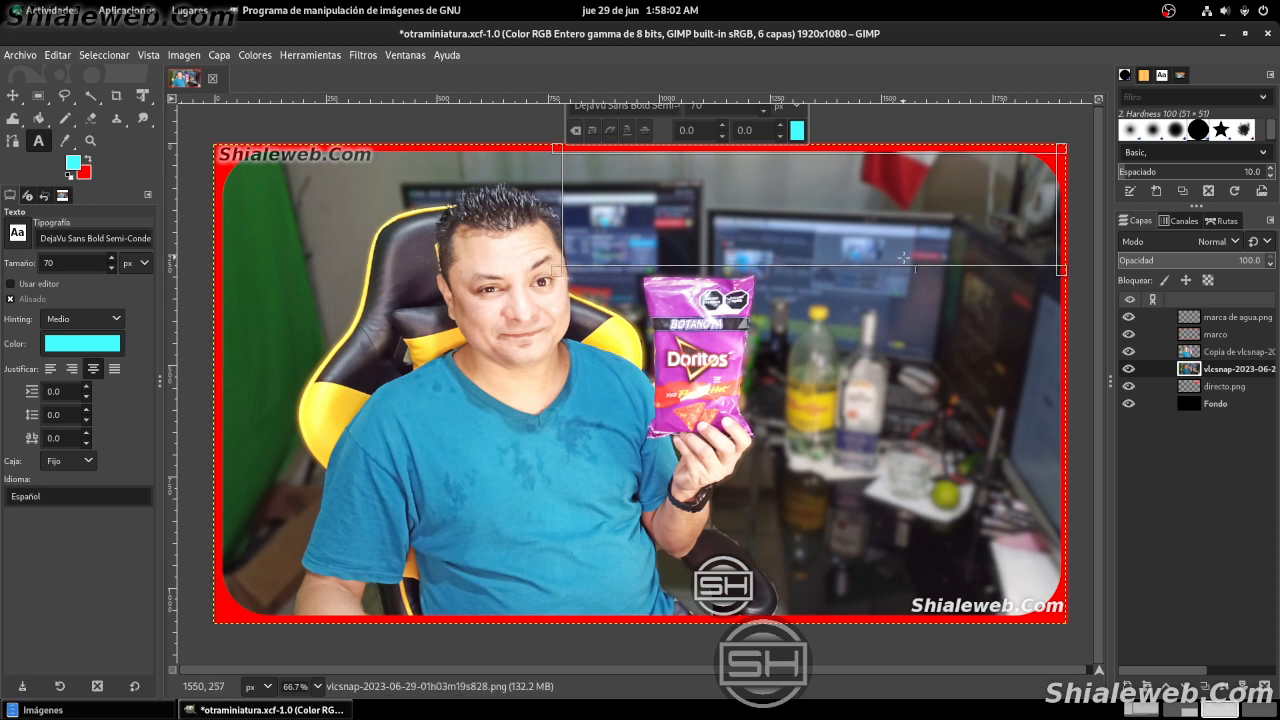
text(RECETA)
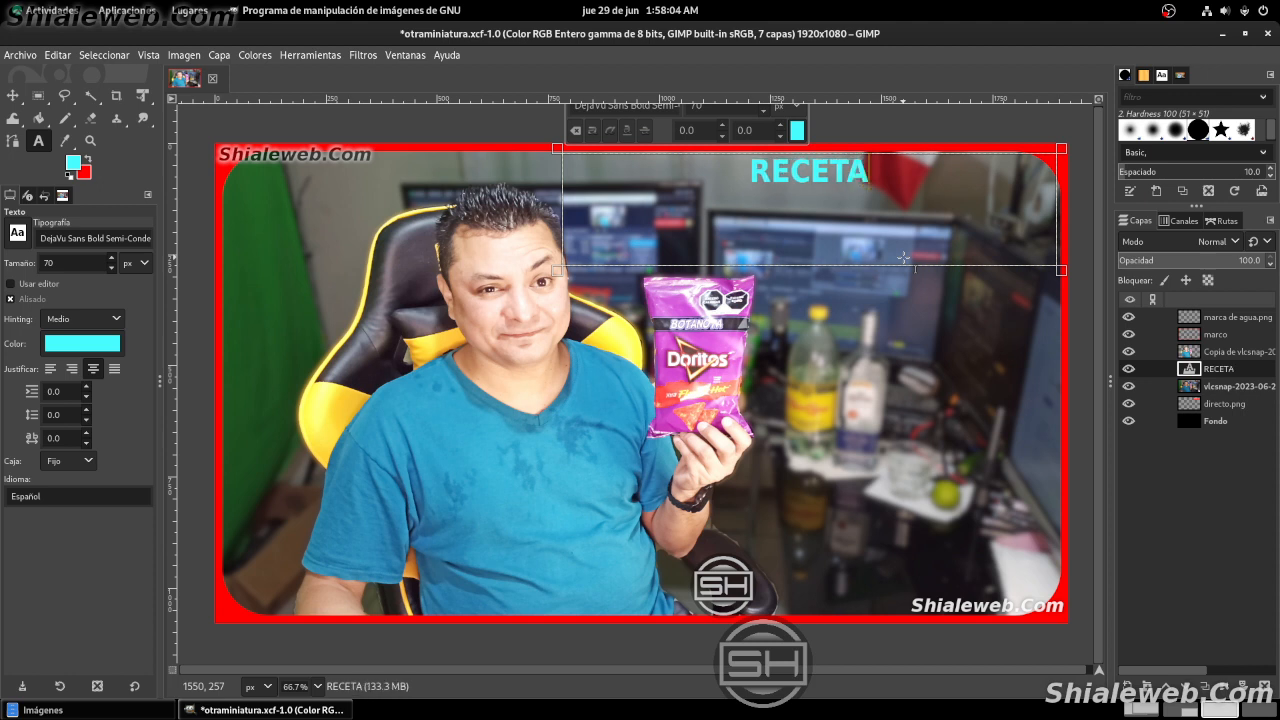
text( DE COCINA)
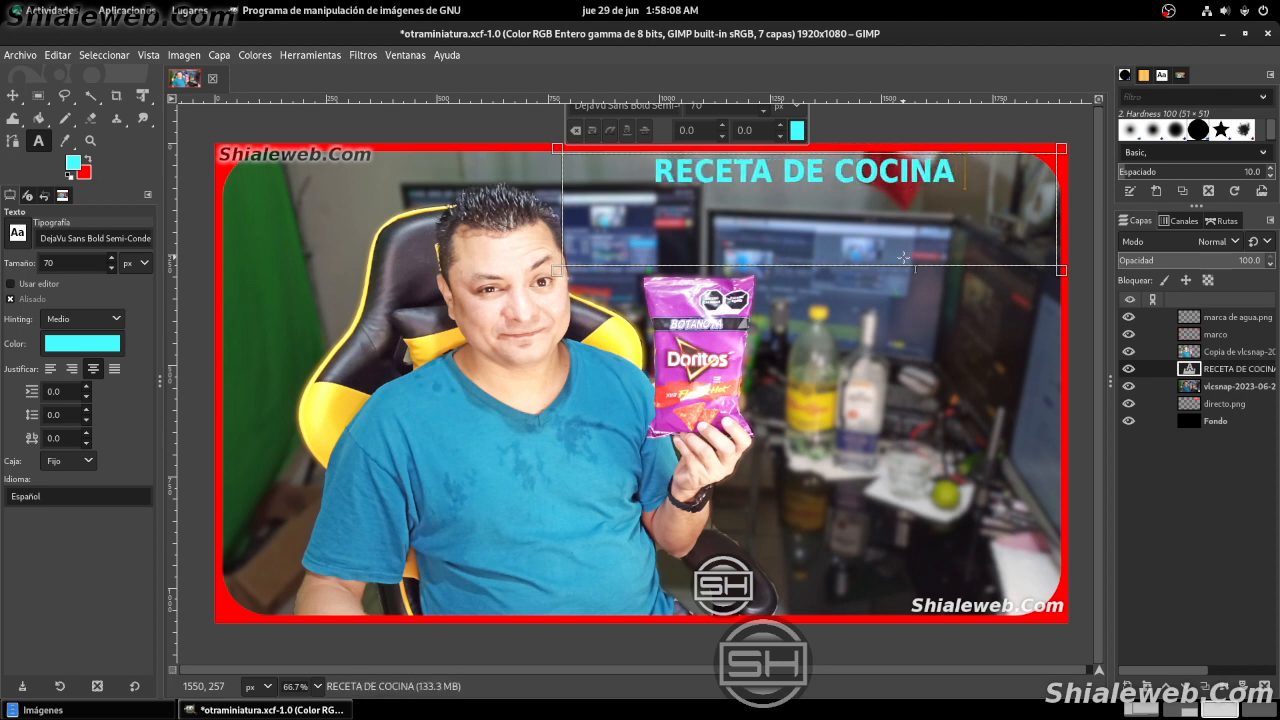
- Add a second title line reading DORITOS EXTRA FLAMING HOT below RECETA DE COCINA
key(Return)
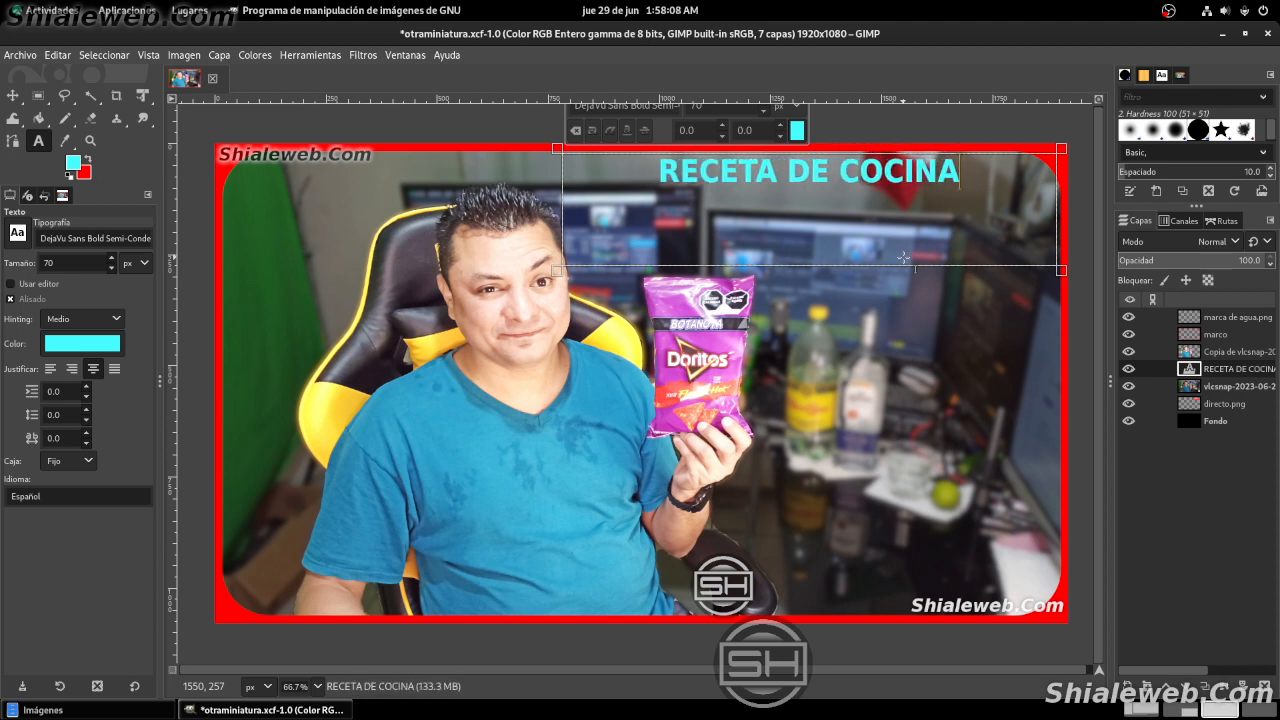
text(DORIT)
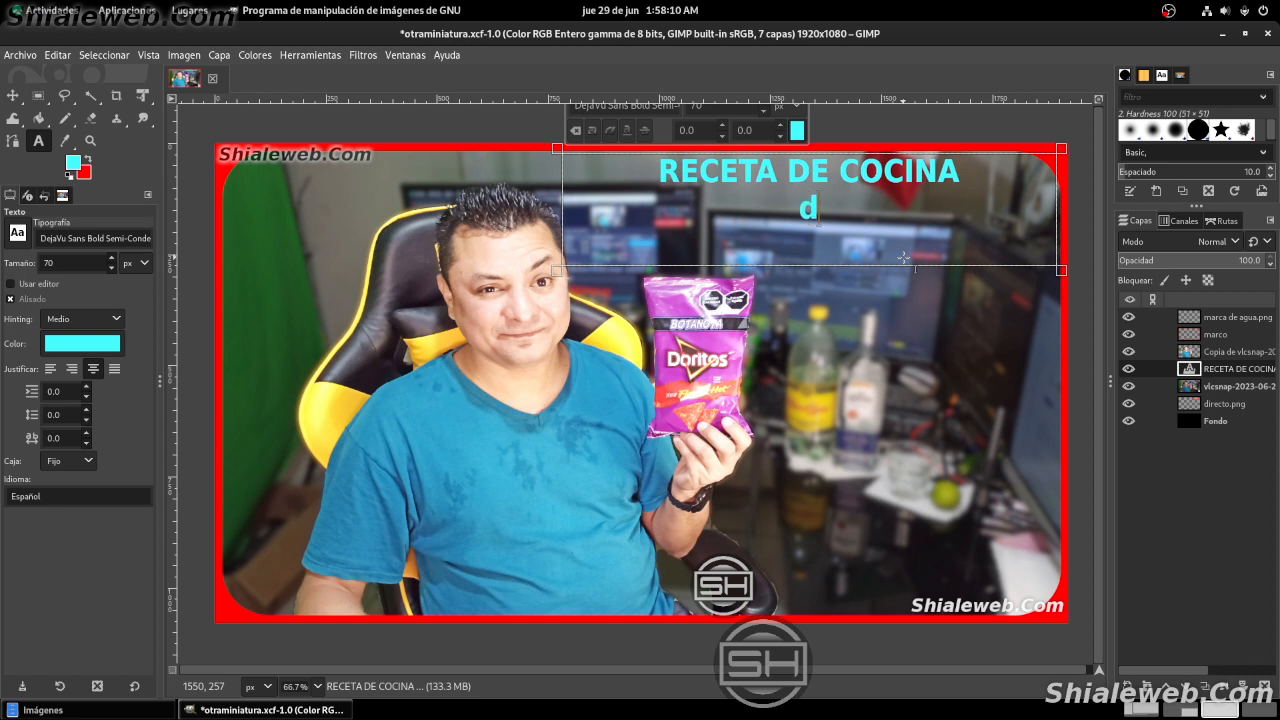
text(OS)
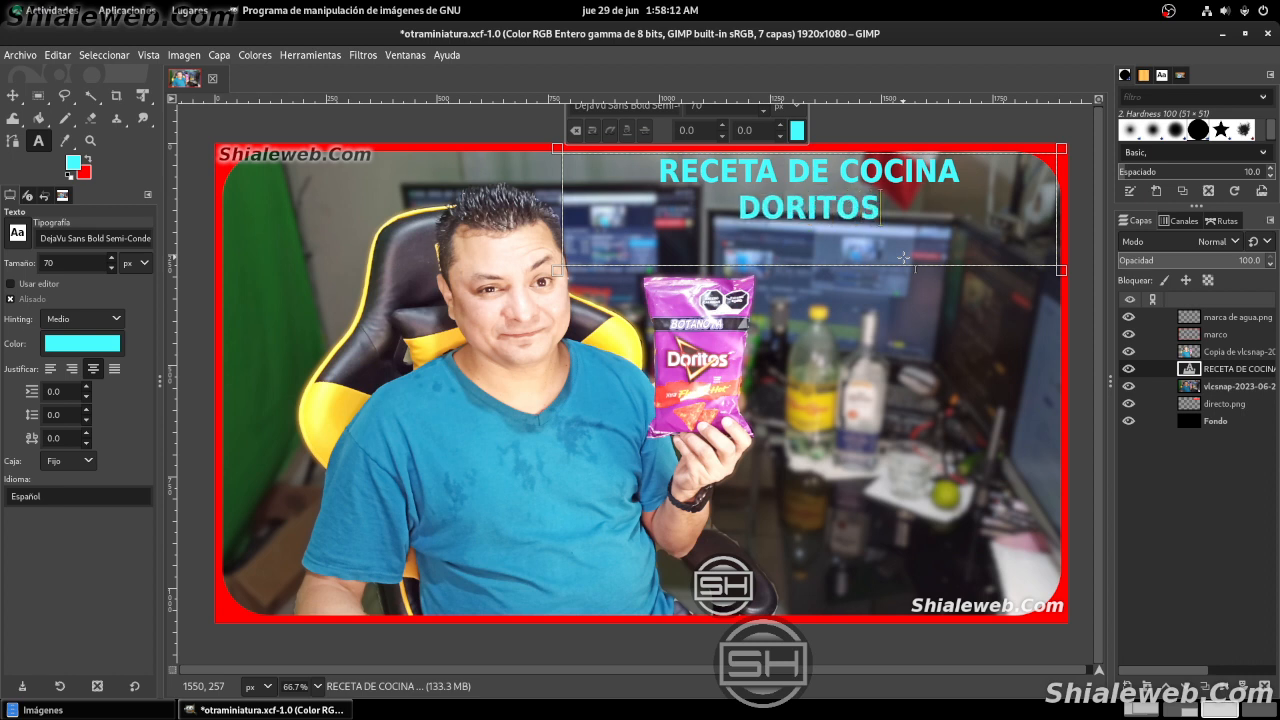
text( EXTRAFA)
key(BackSpace)
key(BackSpace)
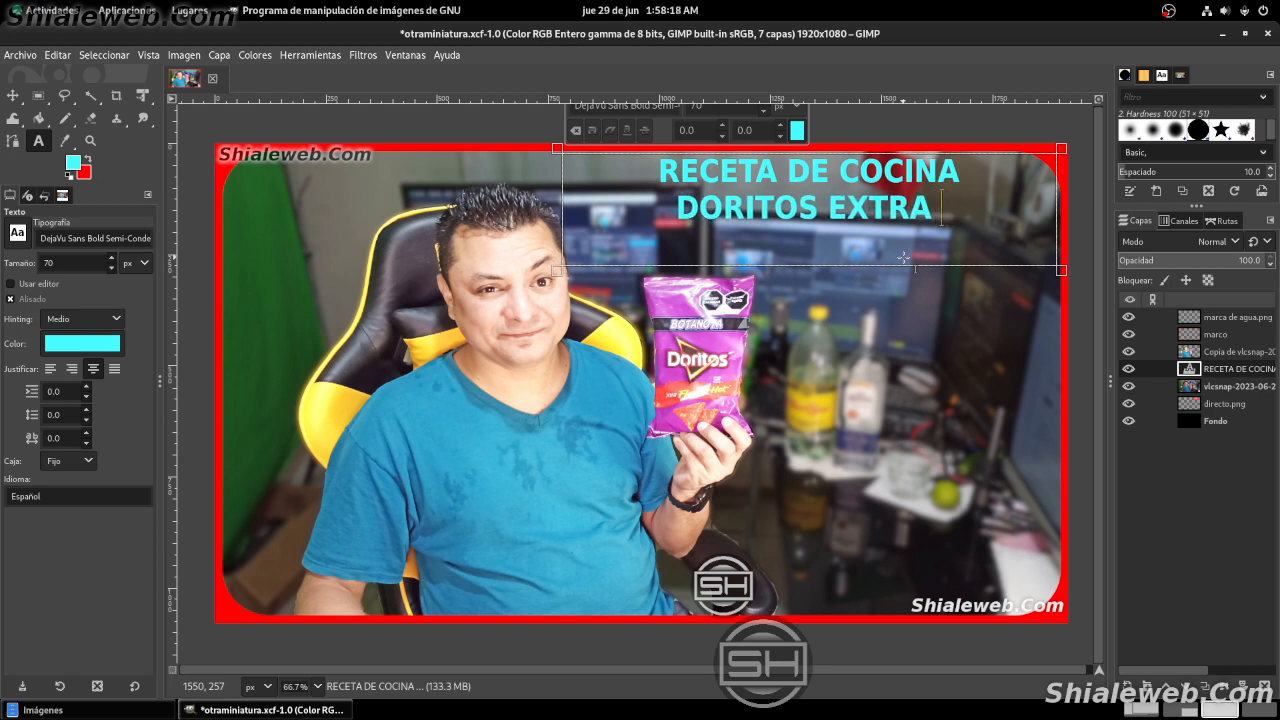
text(FALI)
key(BackSpace)
key(BackSpace)
key(BackSpace)
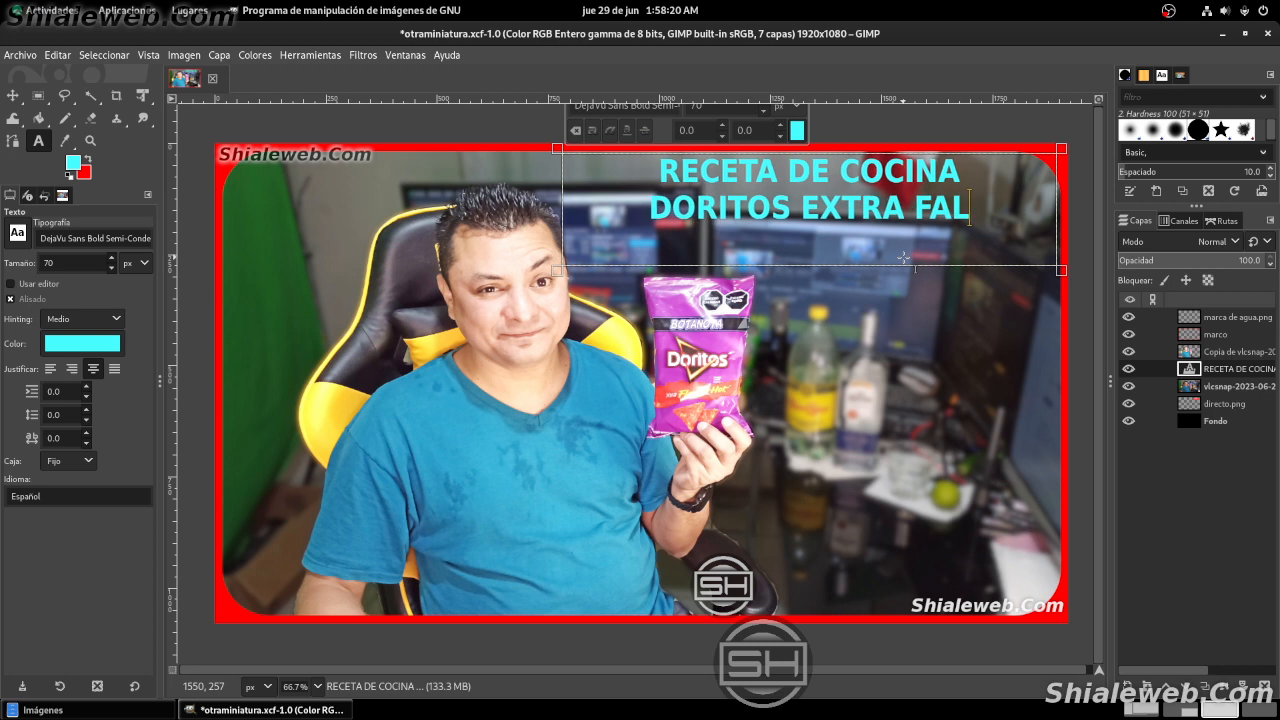
text(LAMING HOT)
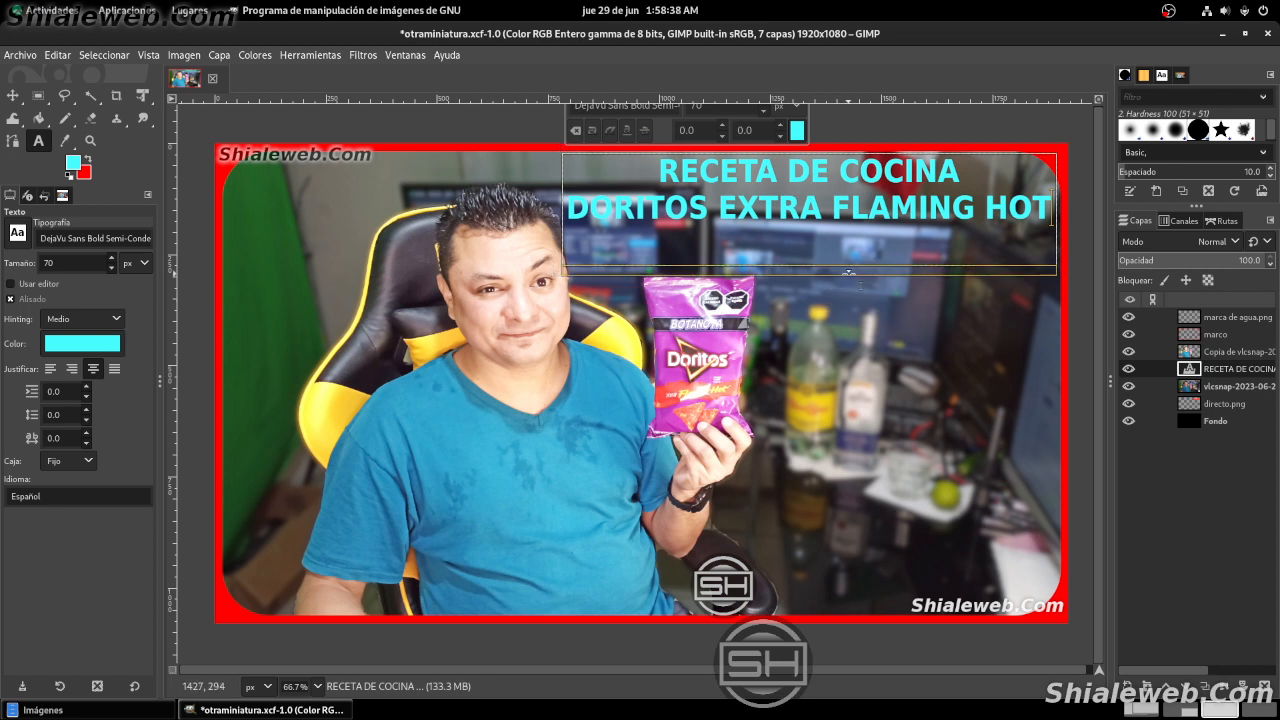
- Left-align the title and put FLAMING HOT on its own third line, resizing the text box to fit all three lines
drag(848, 272, 851, 235)
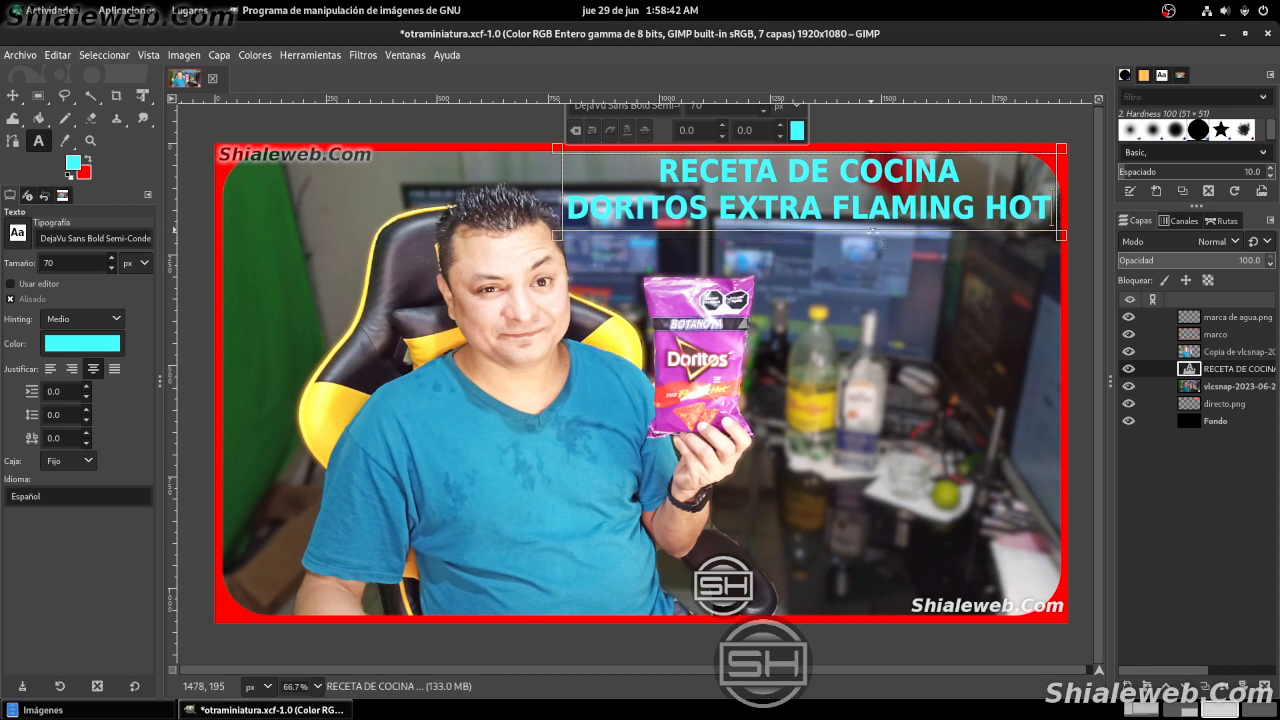
click(50, 368)
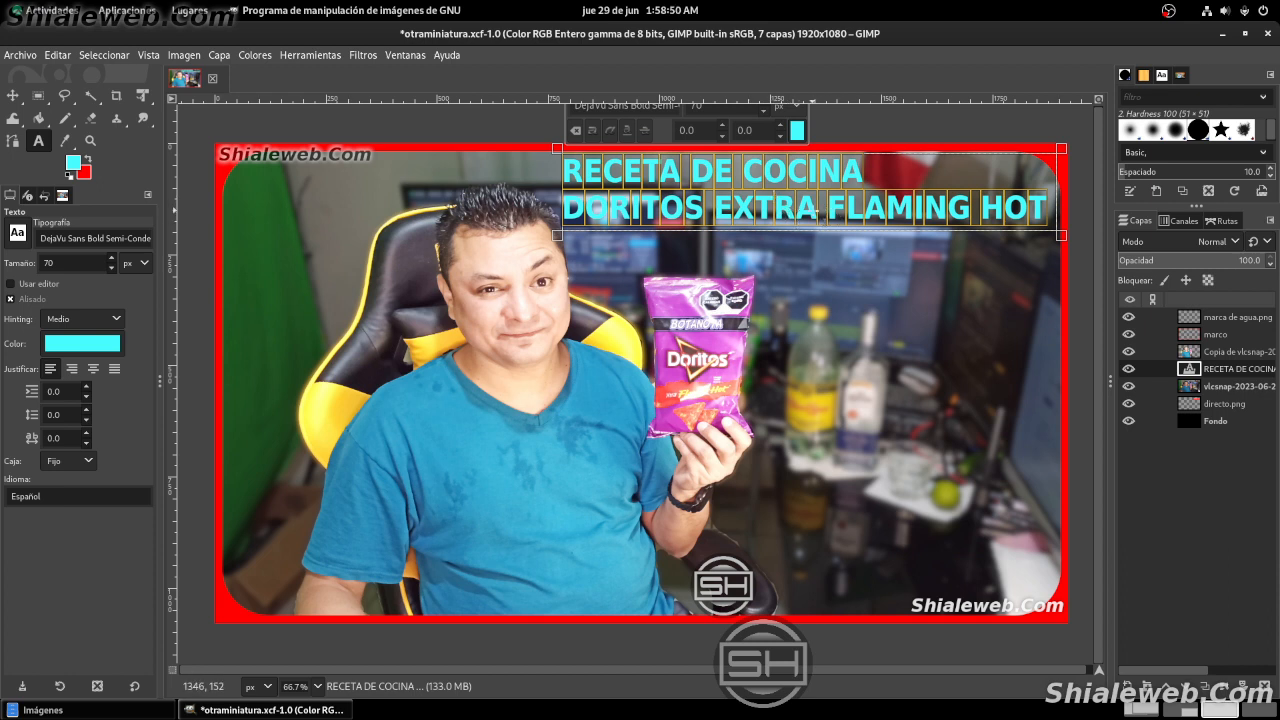
click(826, 207)
key(BackSpace)
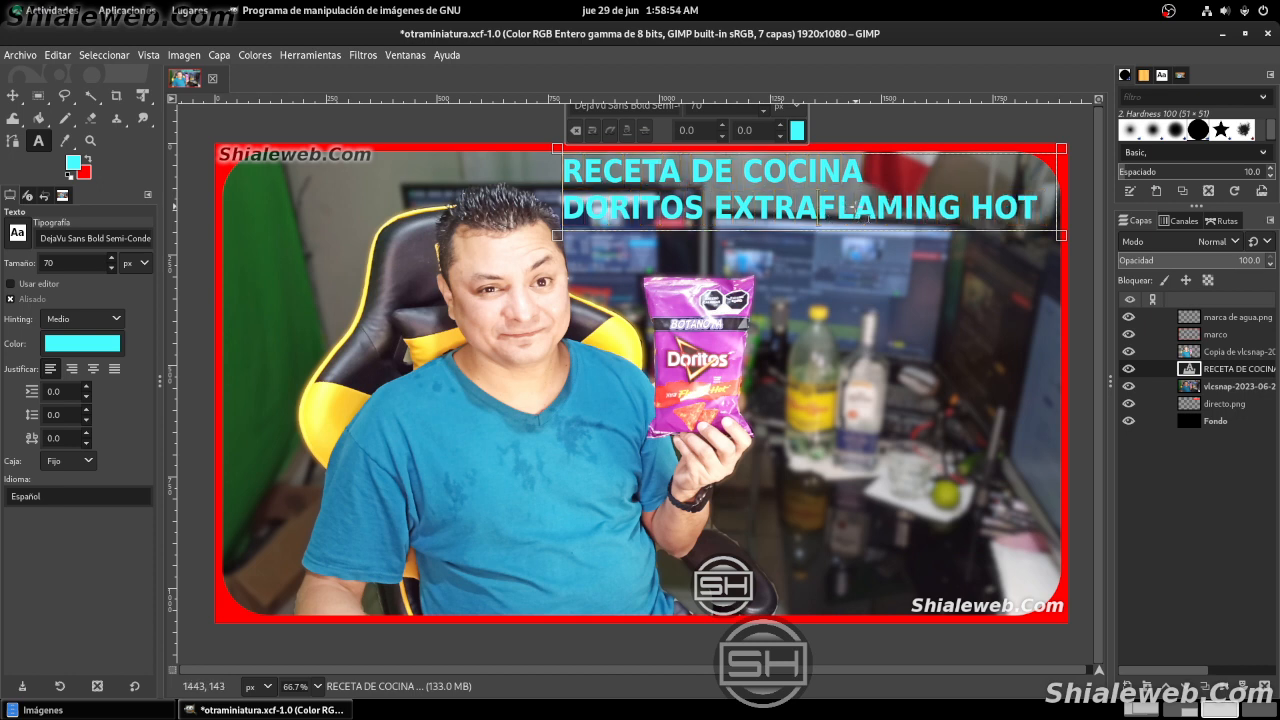
key(Delete)
key(Delete)
key(Delete)
key(Delete)
key(Delete)
key(Delete)
key(Delete)
key(Delete)
key(Delete)
key(Delete)
key(Delete)
drag(893, 231, 921, 284)
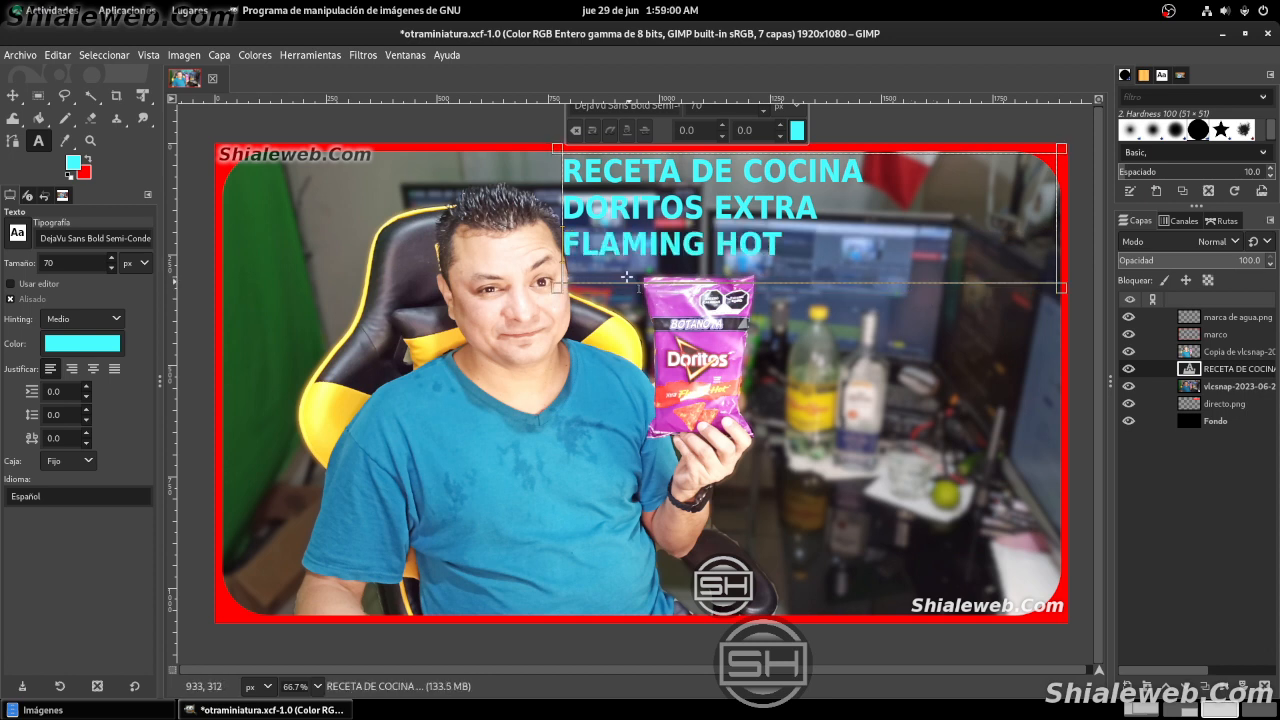
- Set the whole title to 86 px and centred, and narrow its text box from the side nearest the man's face
key(ctrl+a)
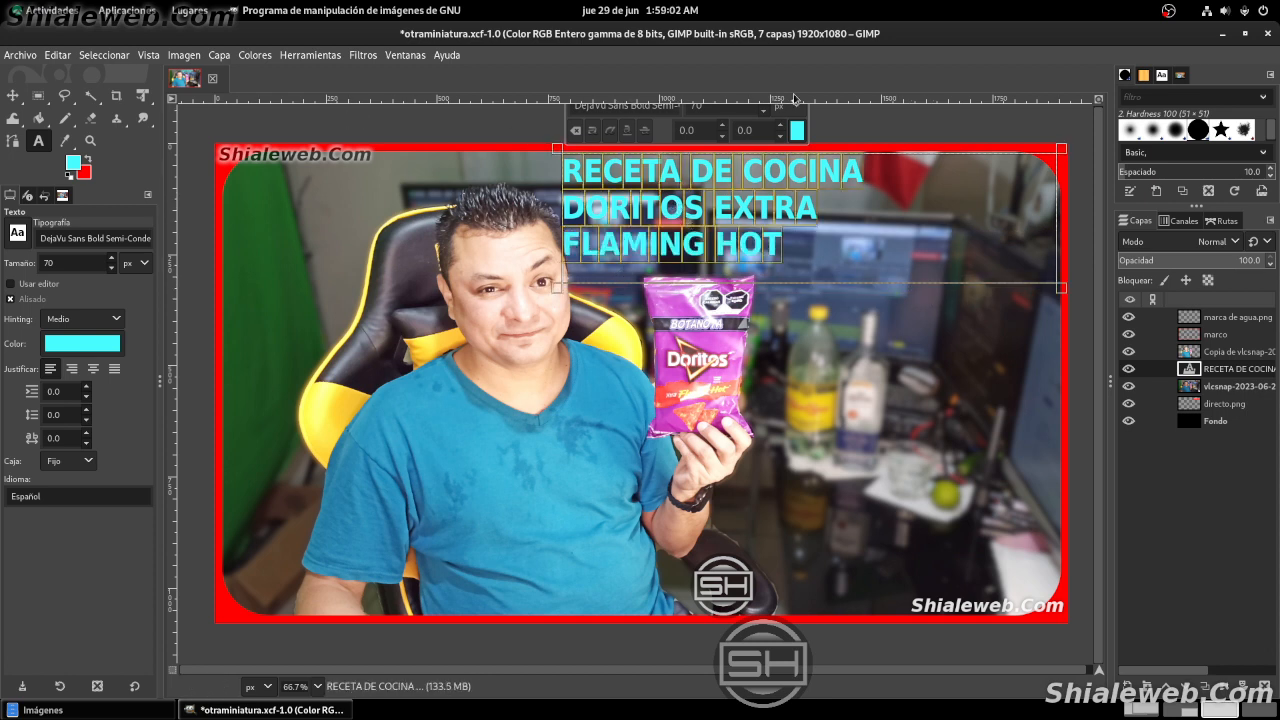
scroll(722, 184, up, 2)
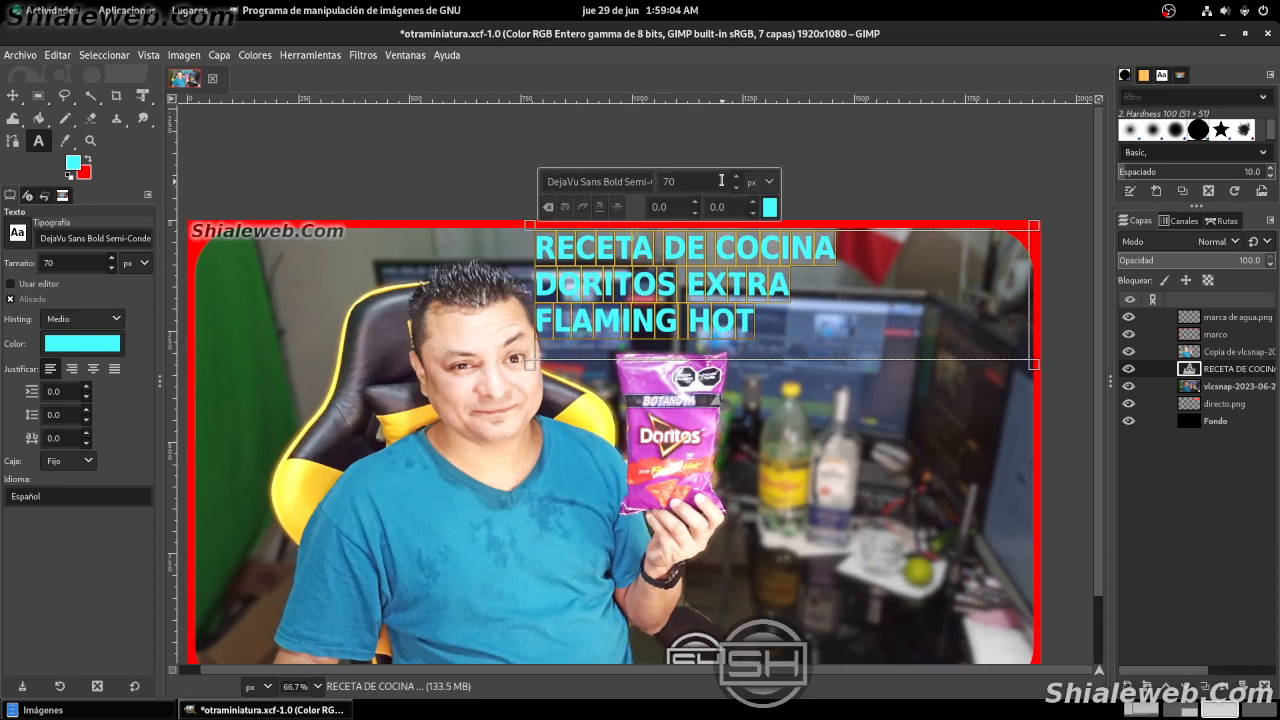
scroll(737, 181, up, 16)
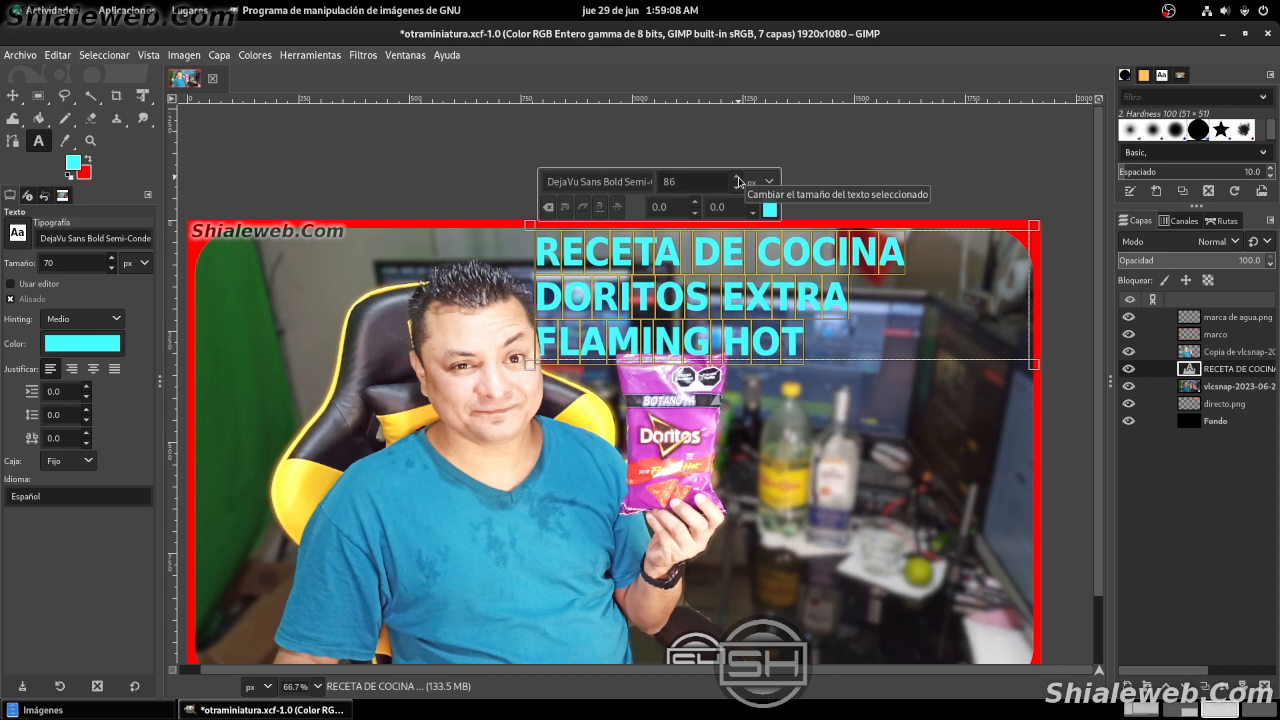
click(93, 369)
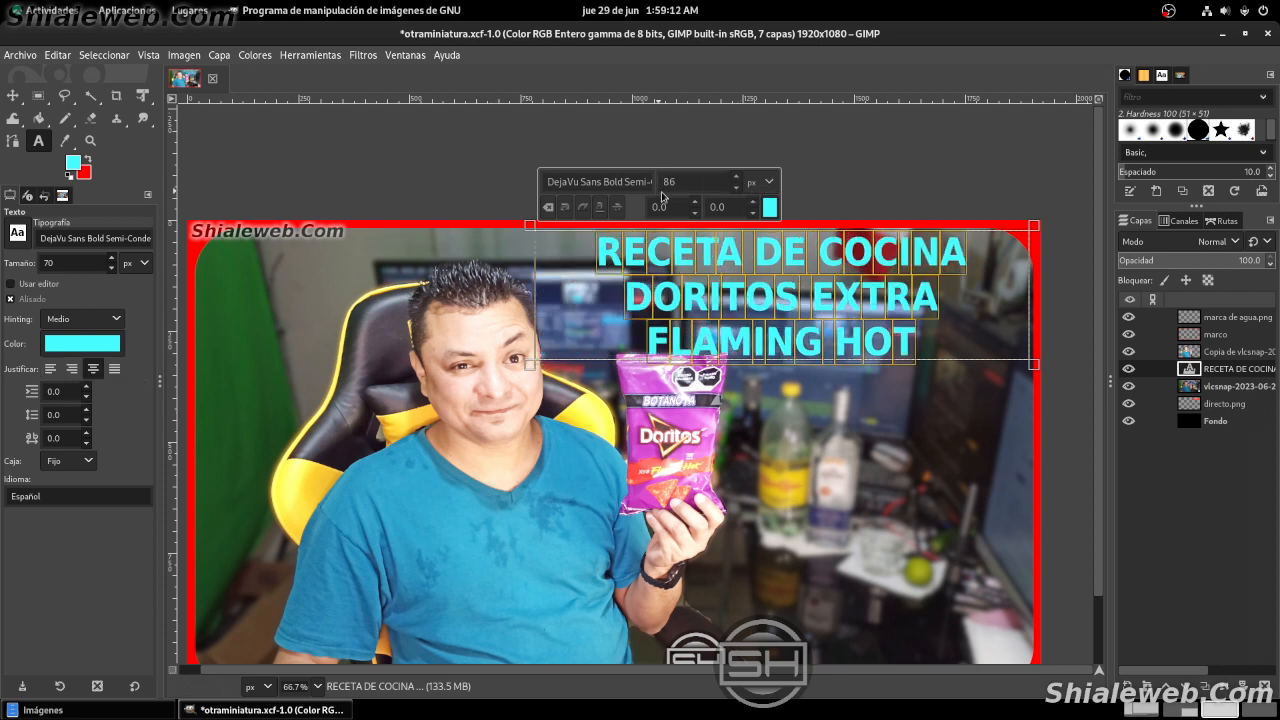
drag(530, 292, 576, 290)
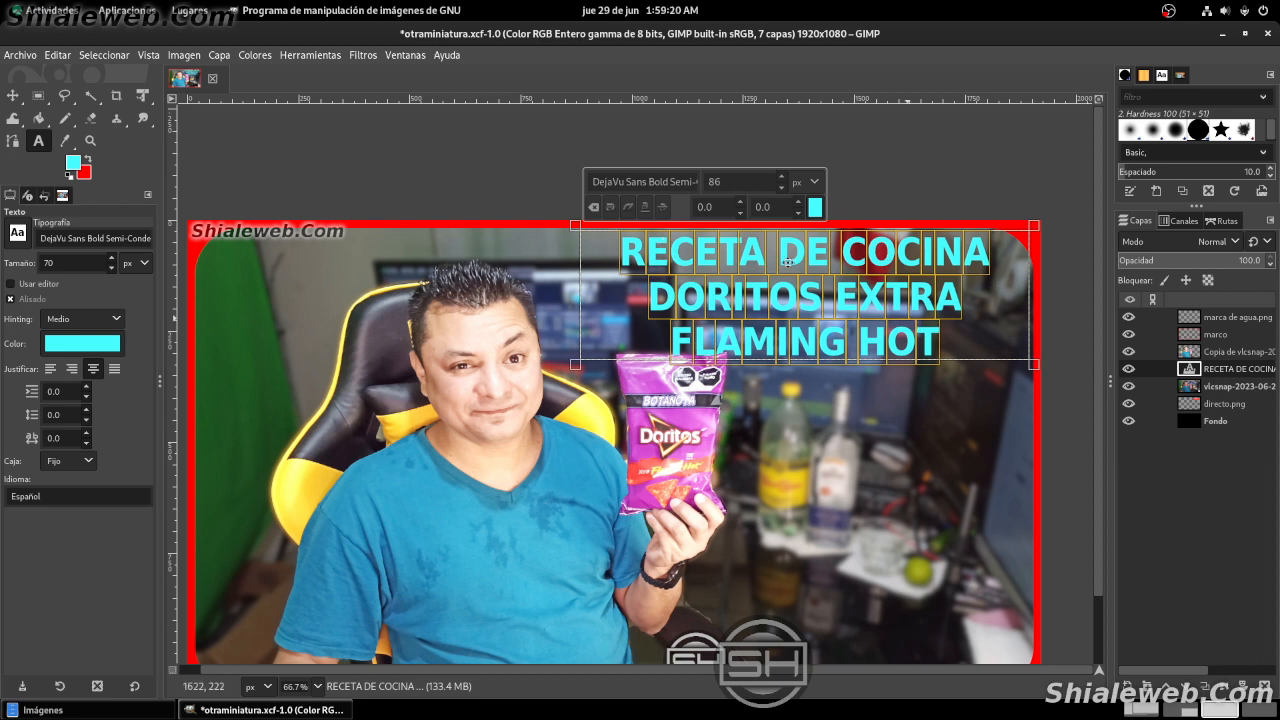
- Add a text box over the bottles and desk reading ESTILO TECNICA / DEL MAESTRO / BORRACHO, a blank line, and SALSA LIMON
scroll(788, 262, down, 1)
scroll(788, 262, right, 2)
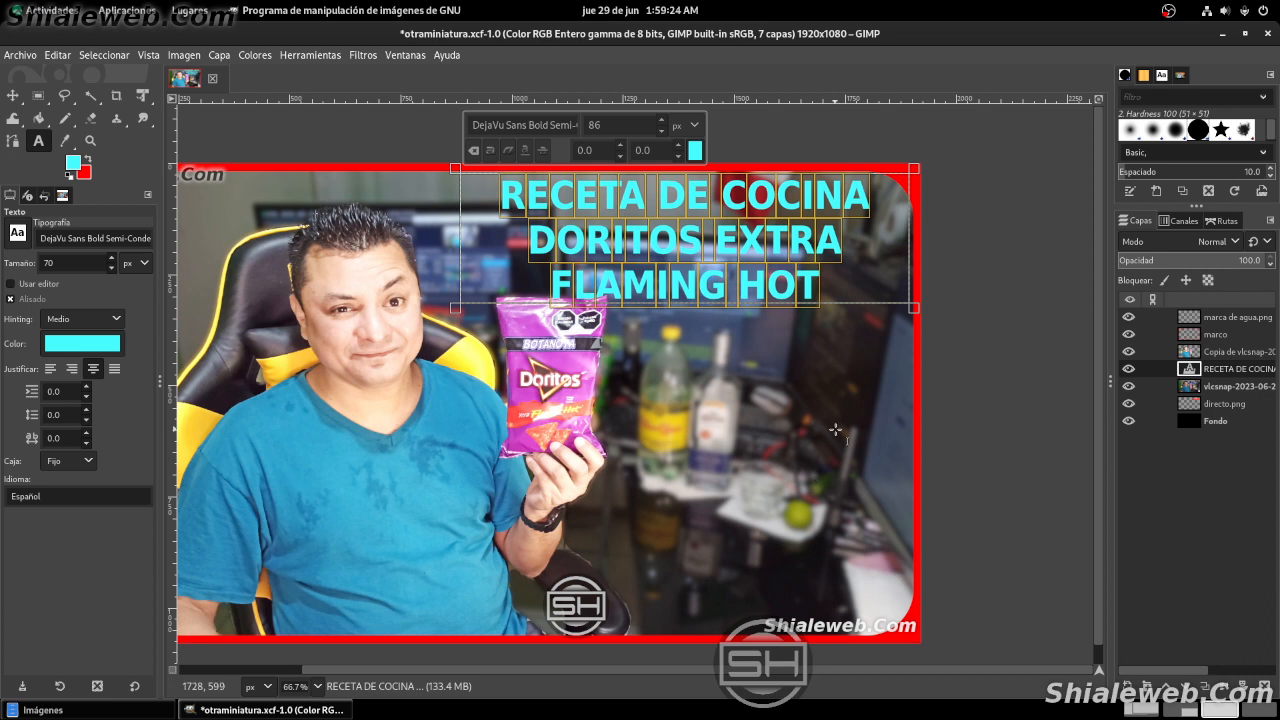
drag(615, 331, 913, 593)
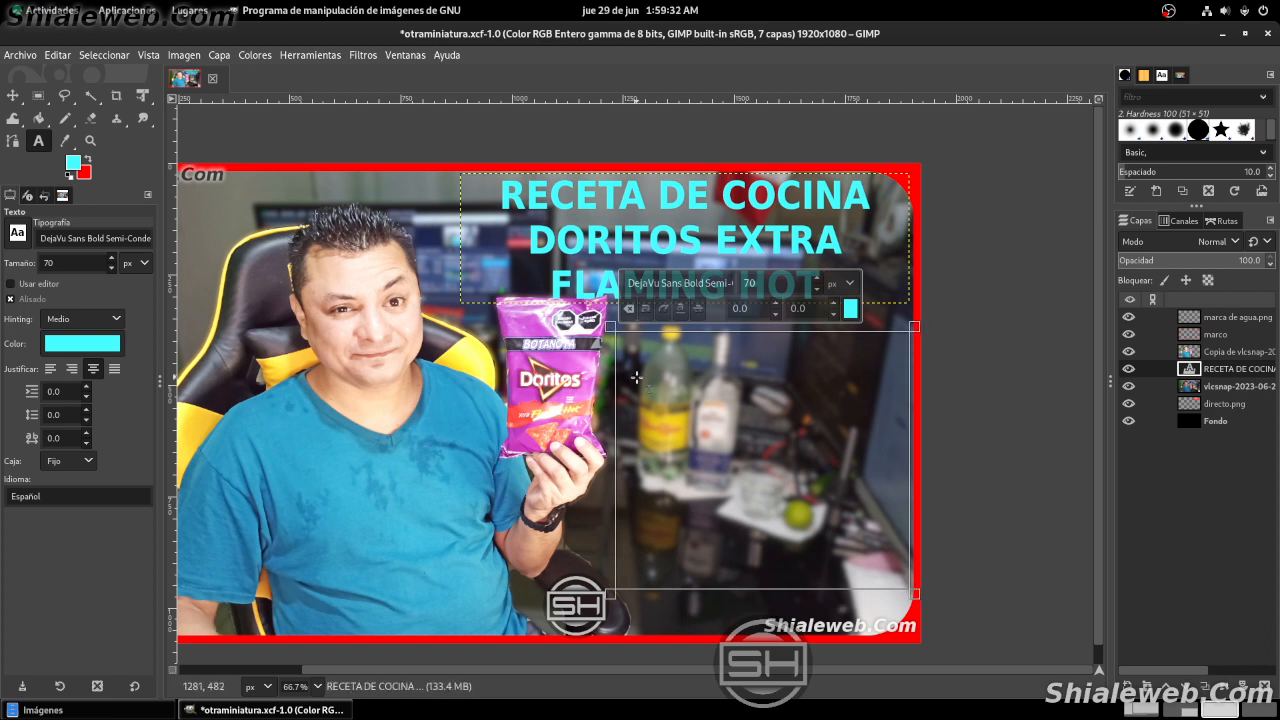
text(ESTILO)
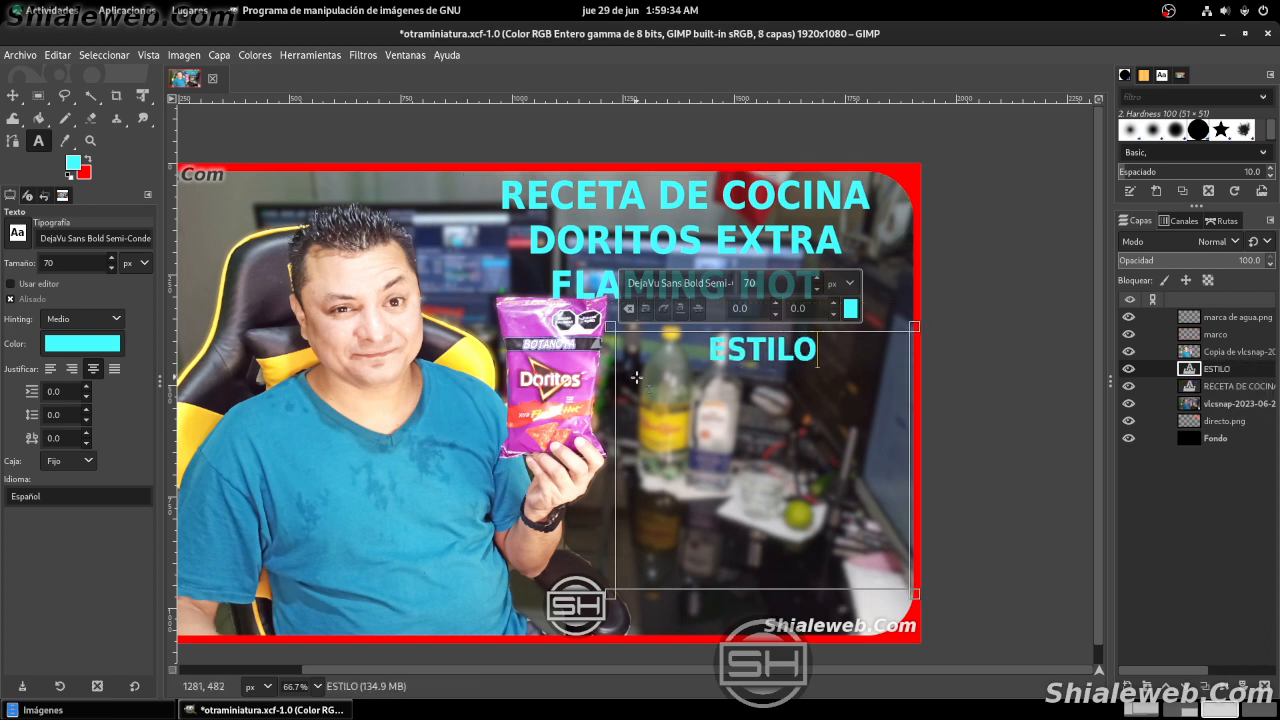
text( TECNICA)
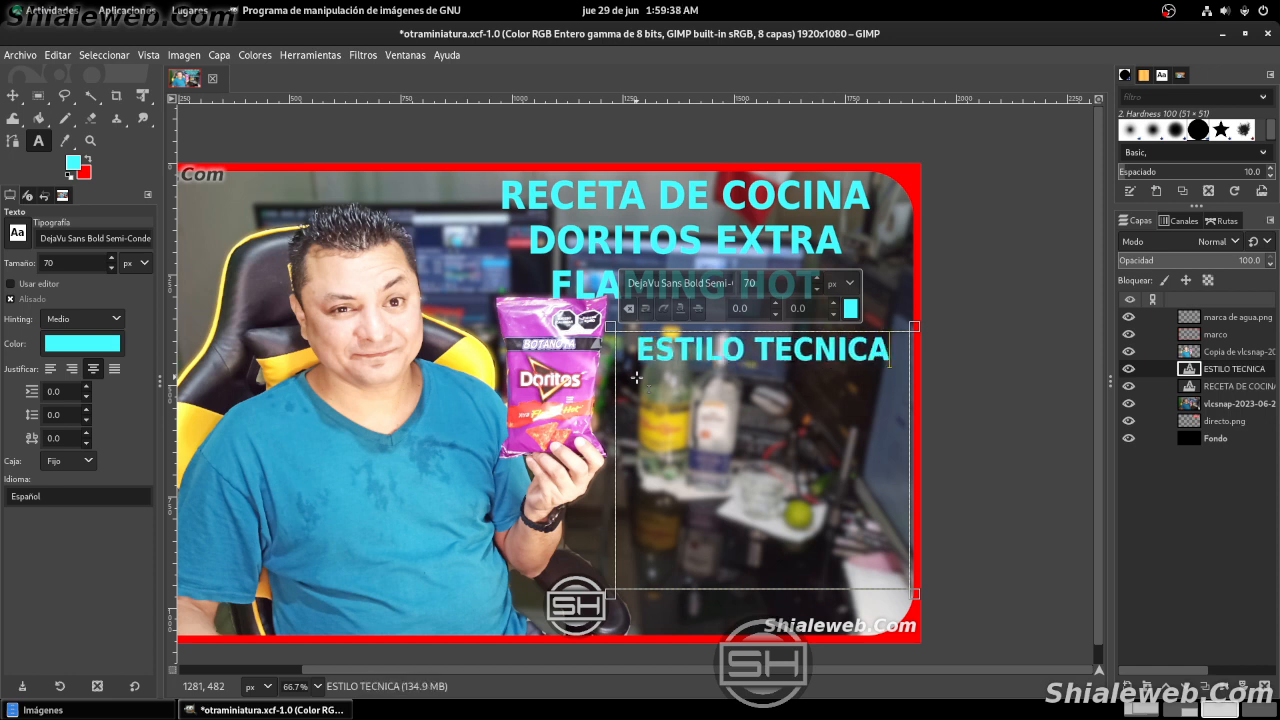
key(Return)
text(DEL MAESTRO )
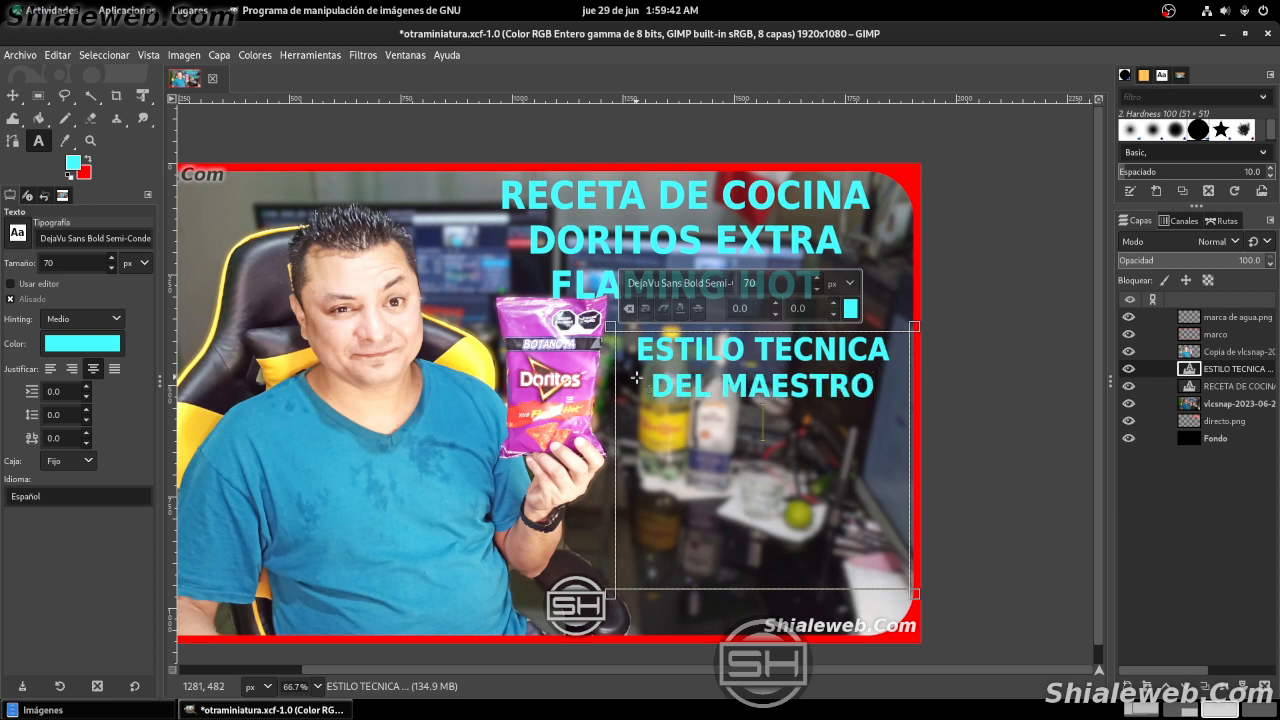
text(BORRACHO)
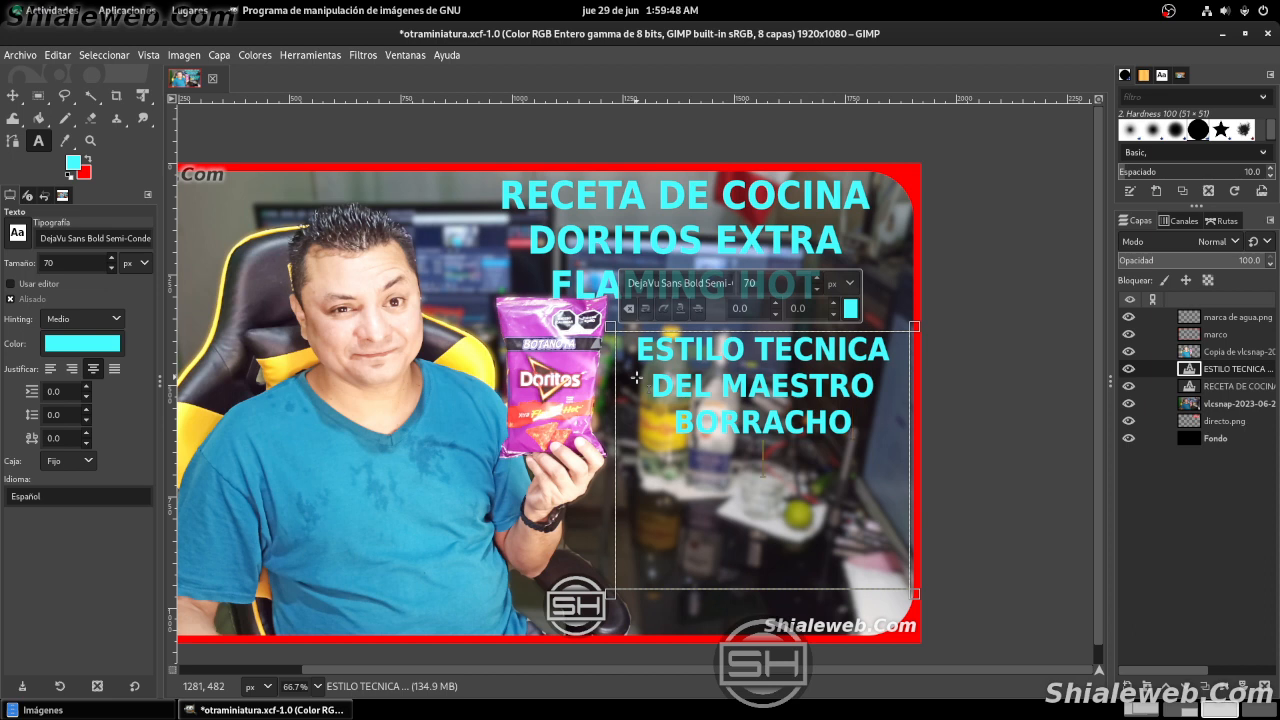
key(Return)
text(SALSA LIMON)
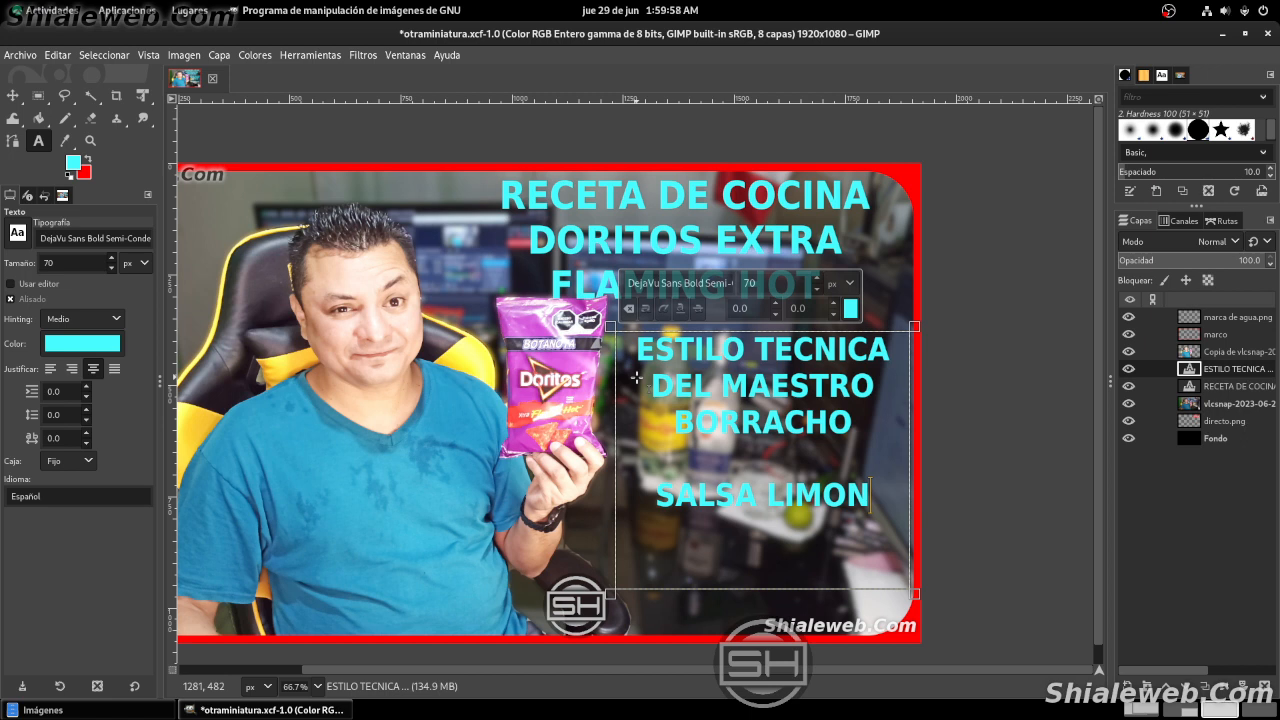
- Add CHILE to the lower text block and put SALSA, LIMON and CHILE each on its own line
text(CHILE)
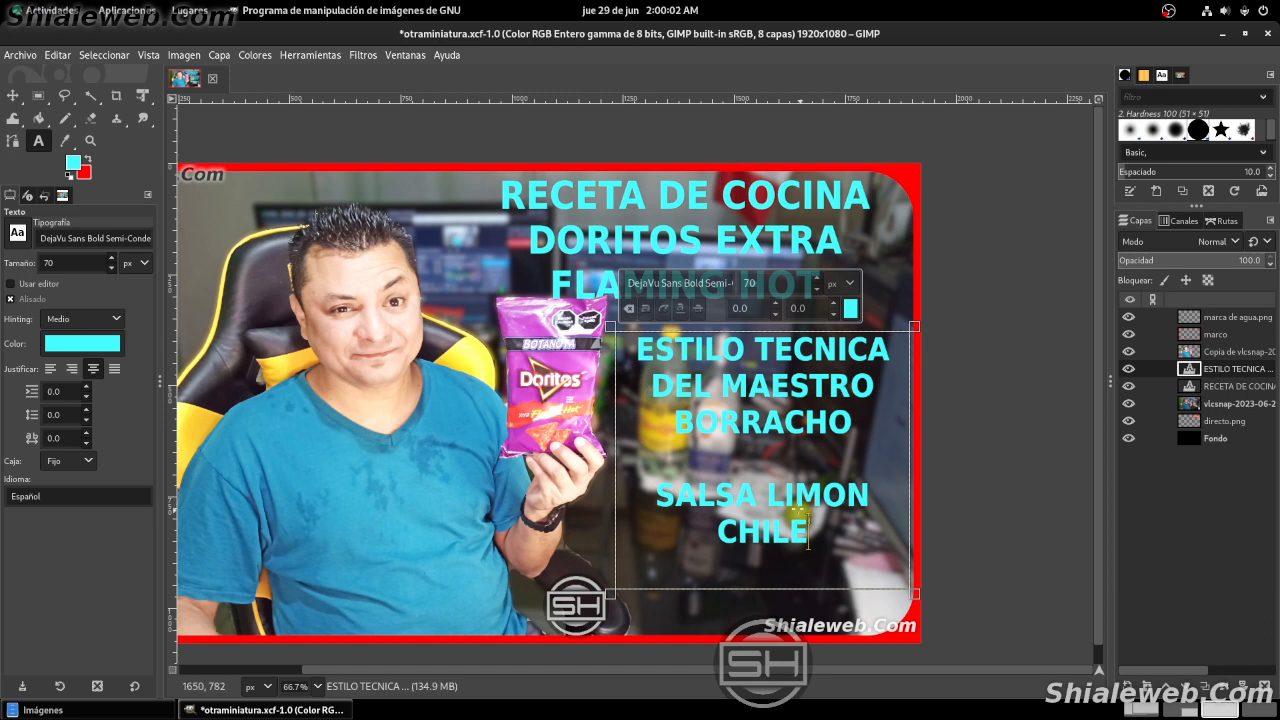
click(764, 494)
key(BackSpace)
key(Return)
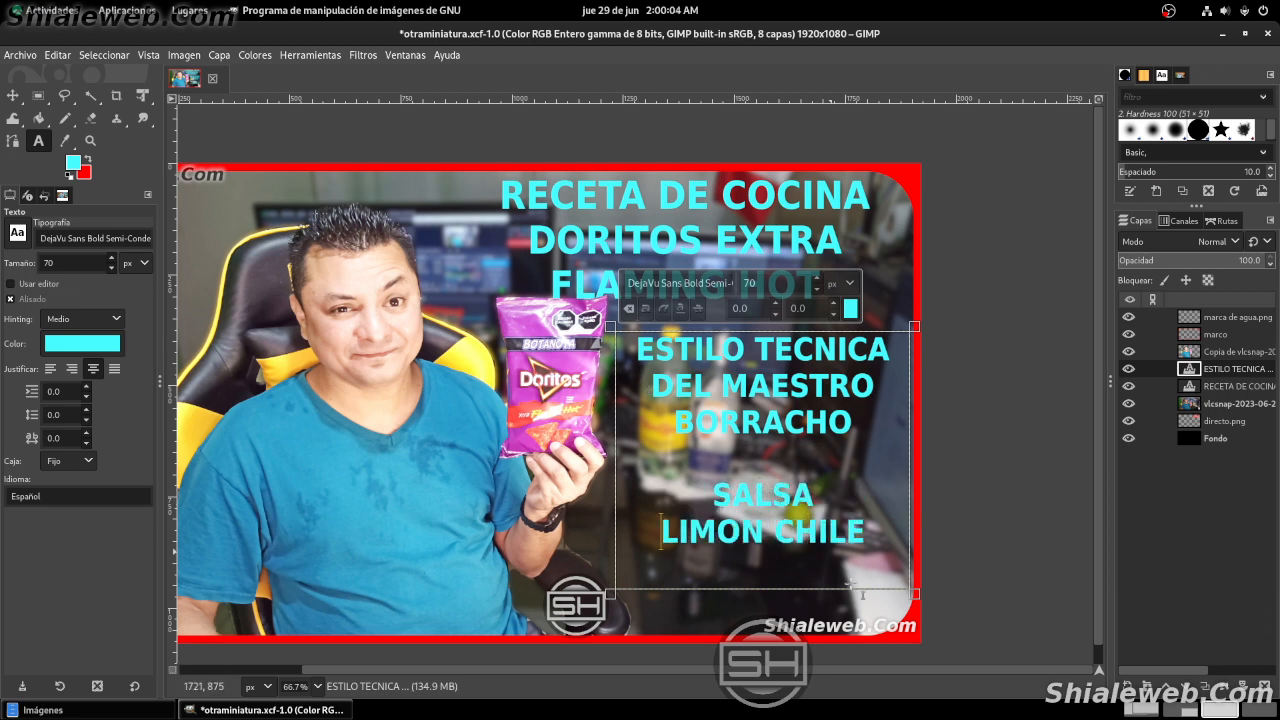
click(779, 540)
key(BackSpace)
key(Return)
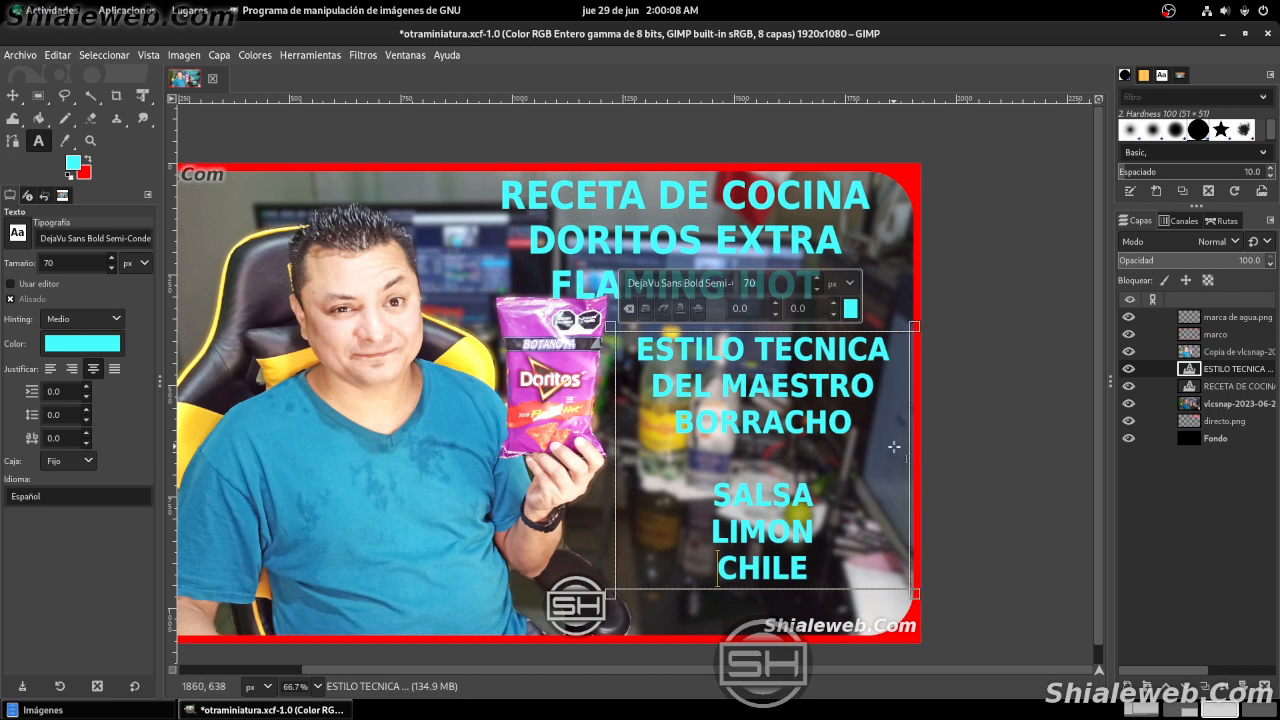
- Left-align the whole lower text block and extend its text box down to the image's bottom frame
key(ctrl+a)
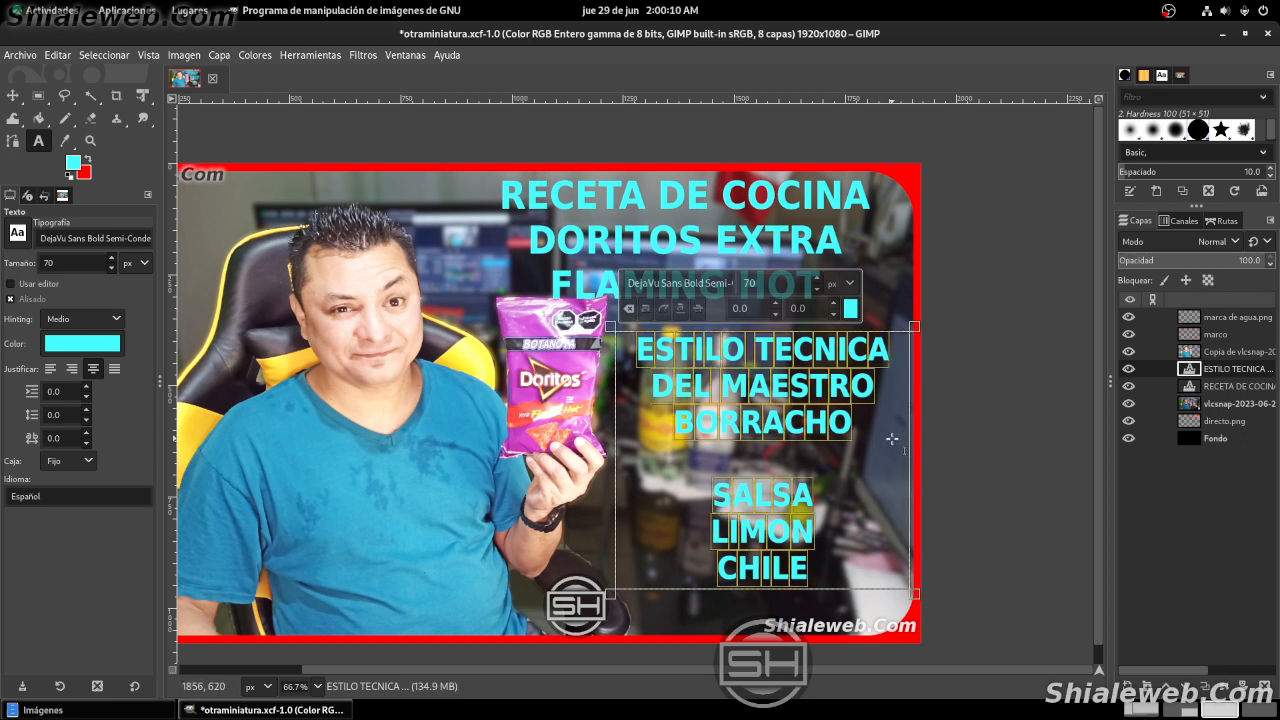
click(50, 369)
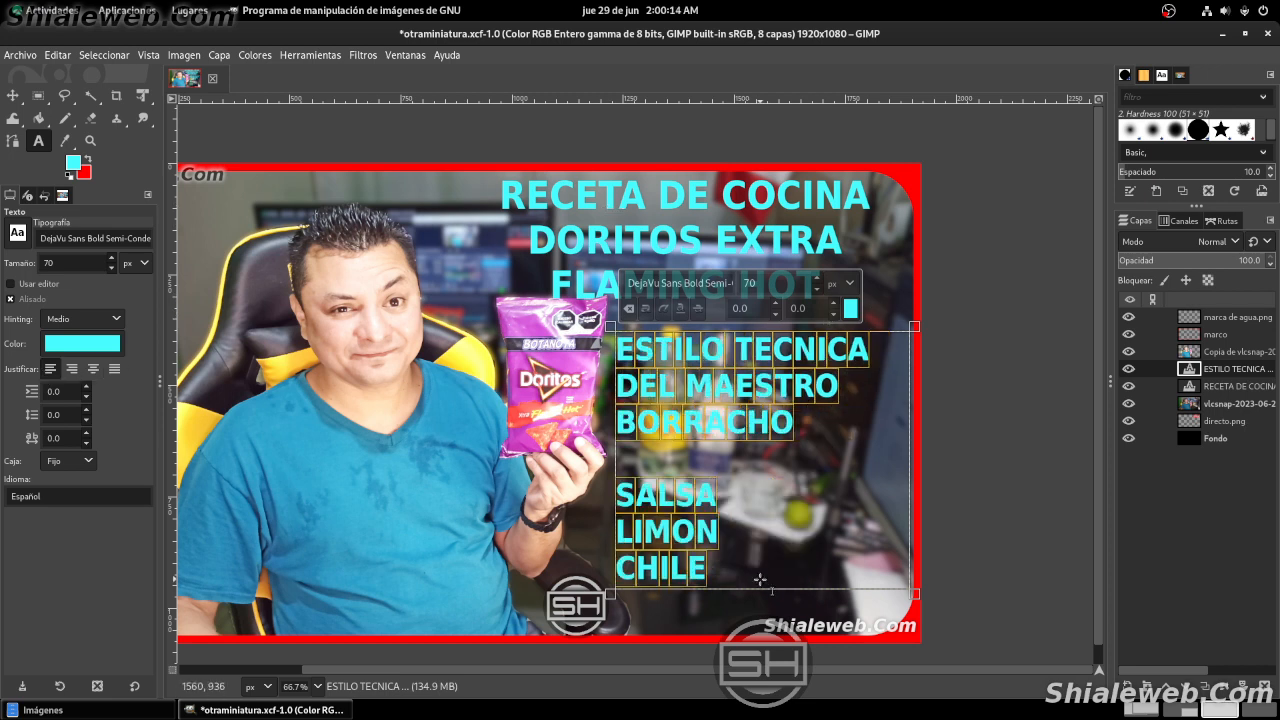
drag(754, 594, 757, 632)
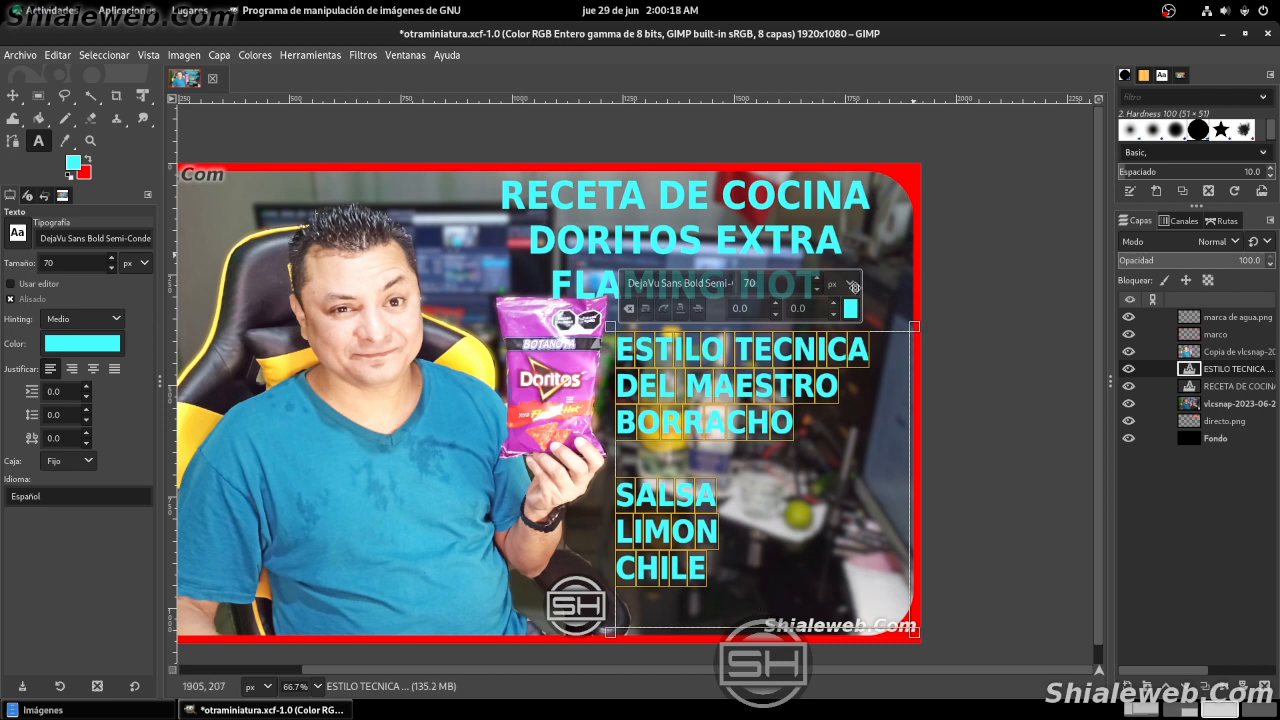
- Recolour all the text in the ESTILO TECNICA block yellow
scroll(849, 289, right, 2)
scroll(849, 289, up, 1)
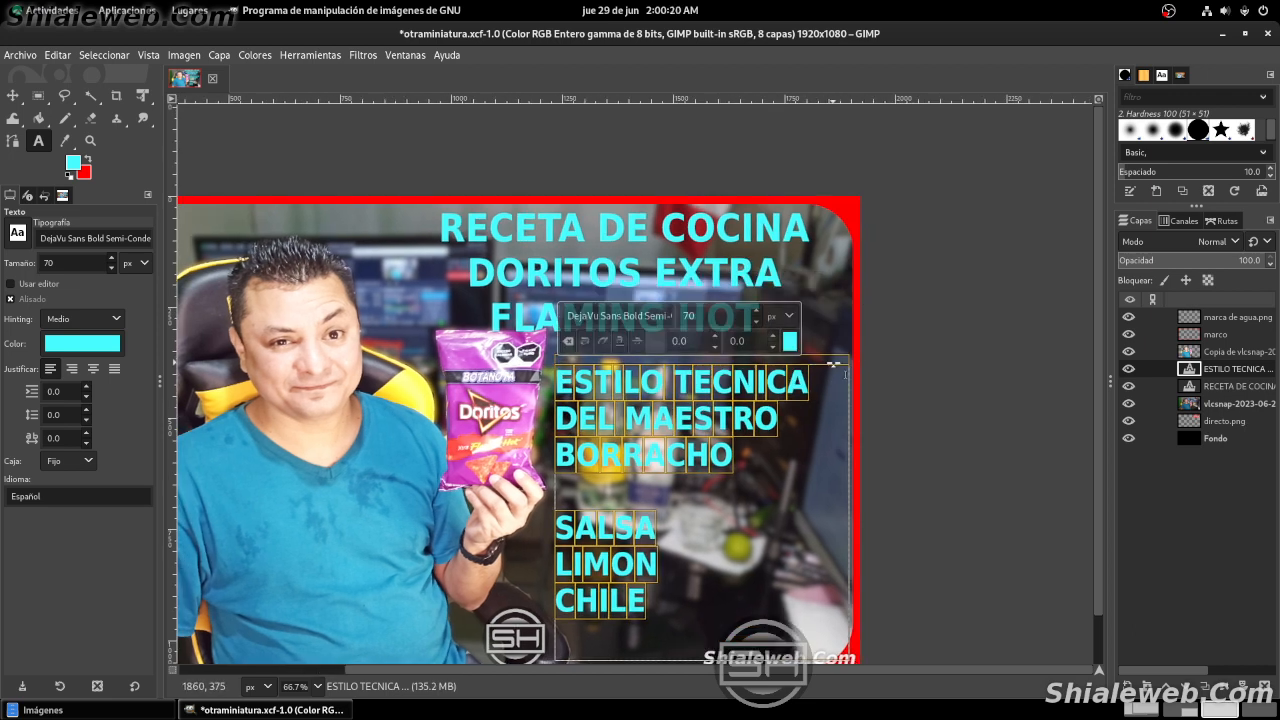
click(790, 342)
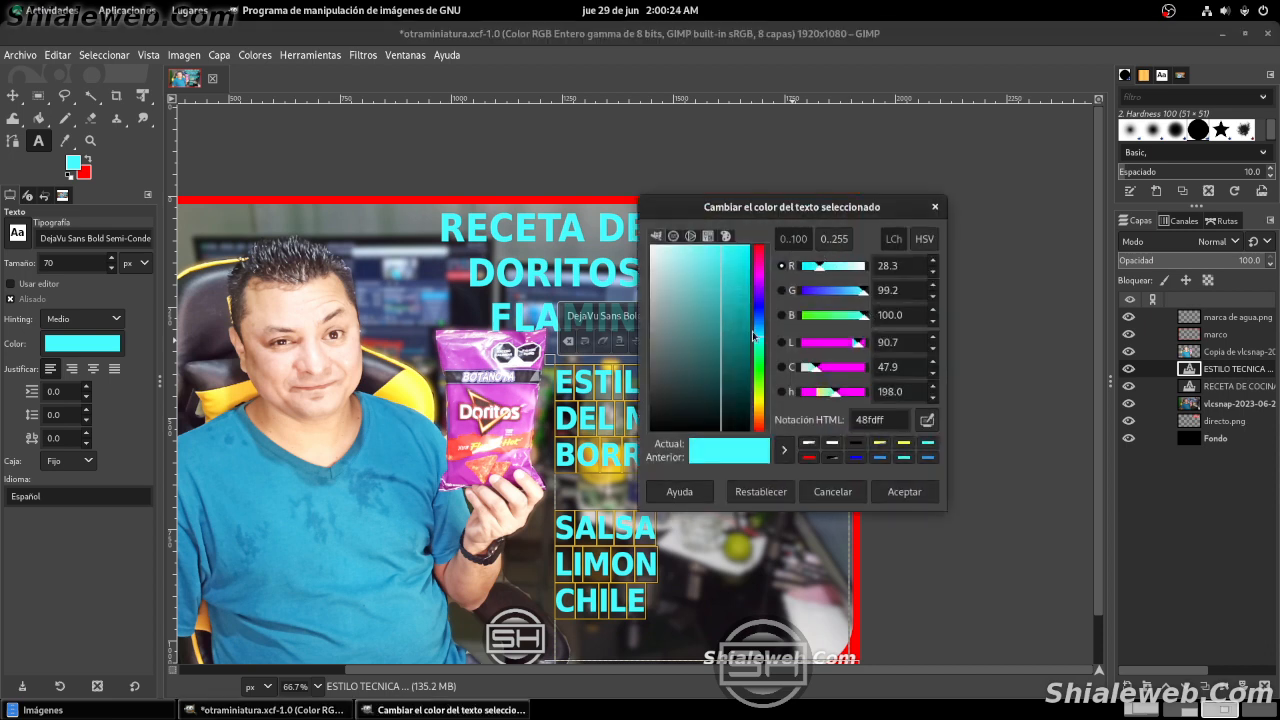
click(758, 250)
click(737, 278)
drag(740, 273, 762, 214)
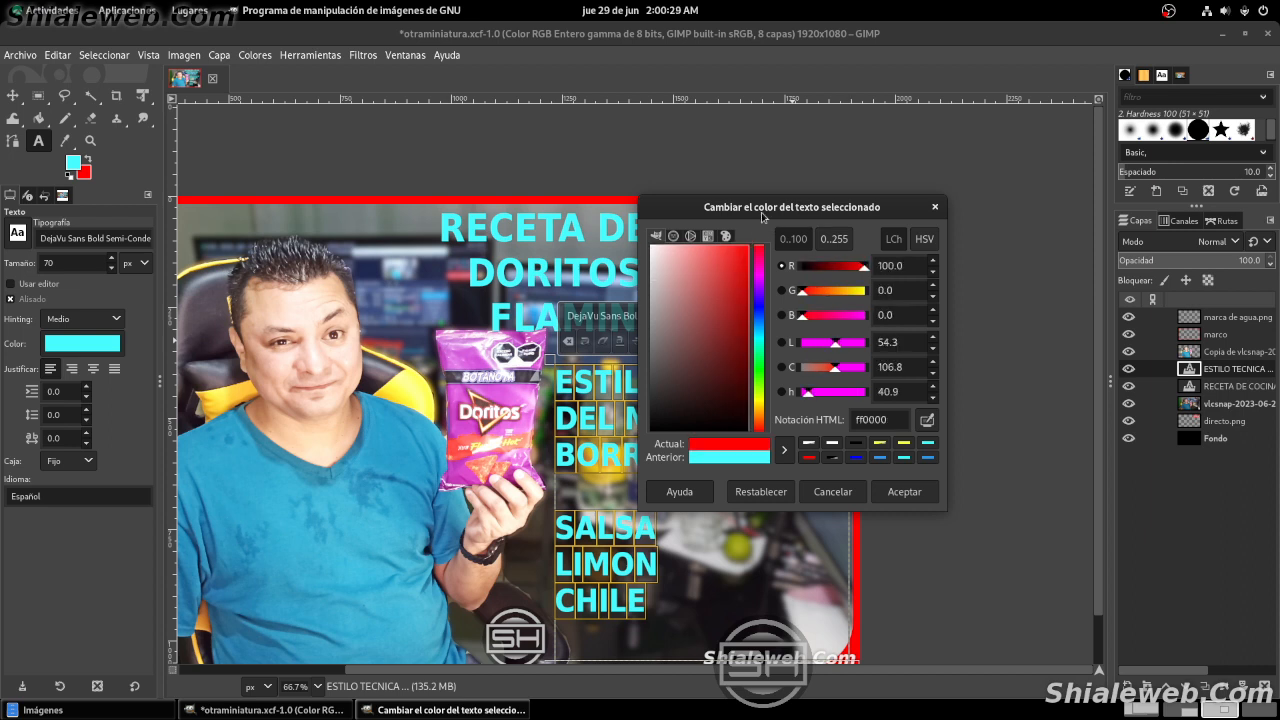
click(760, 402)
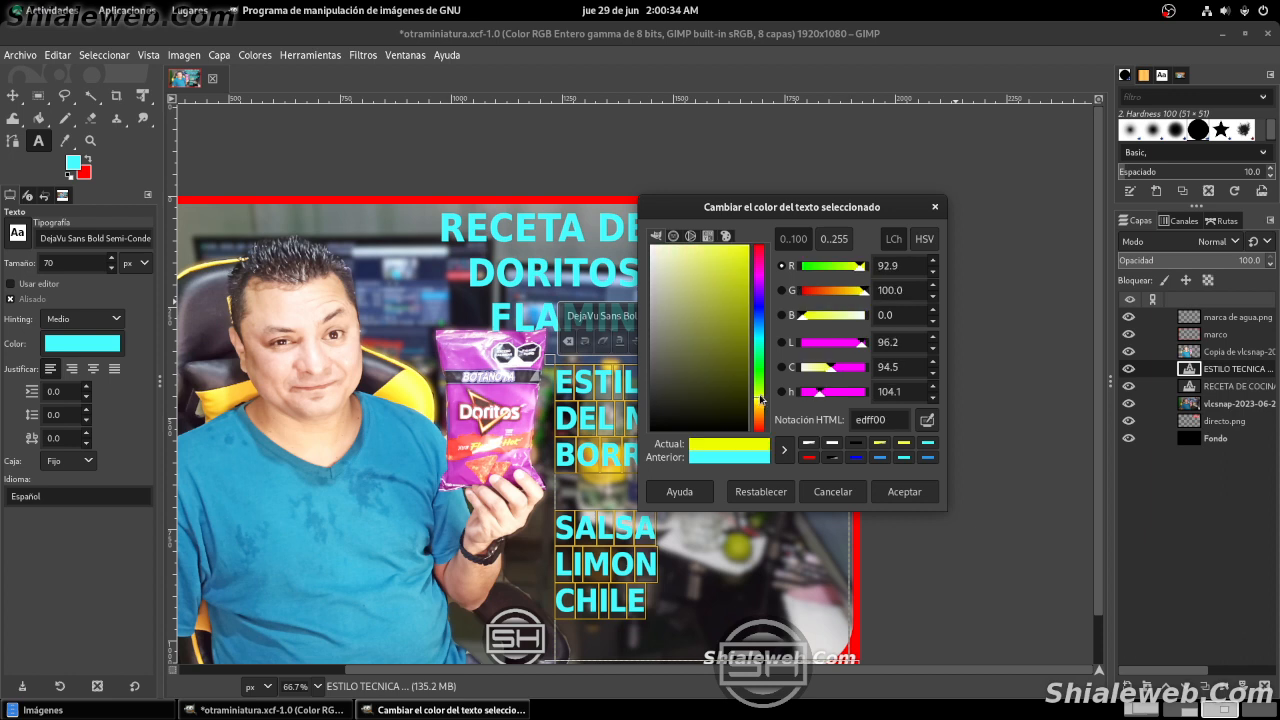
drag(761, 401, 761, 402)
click(912, 493)
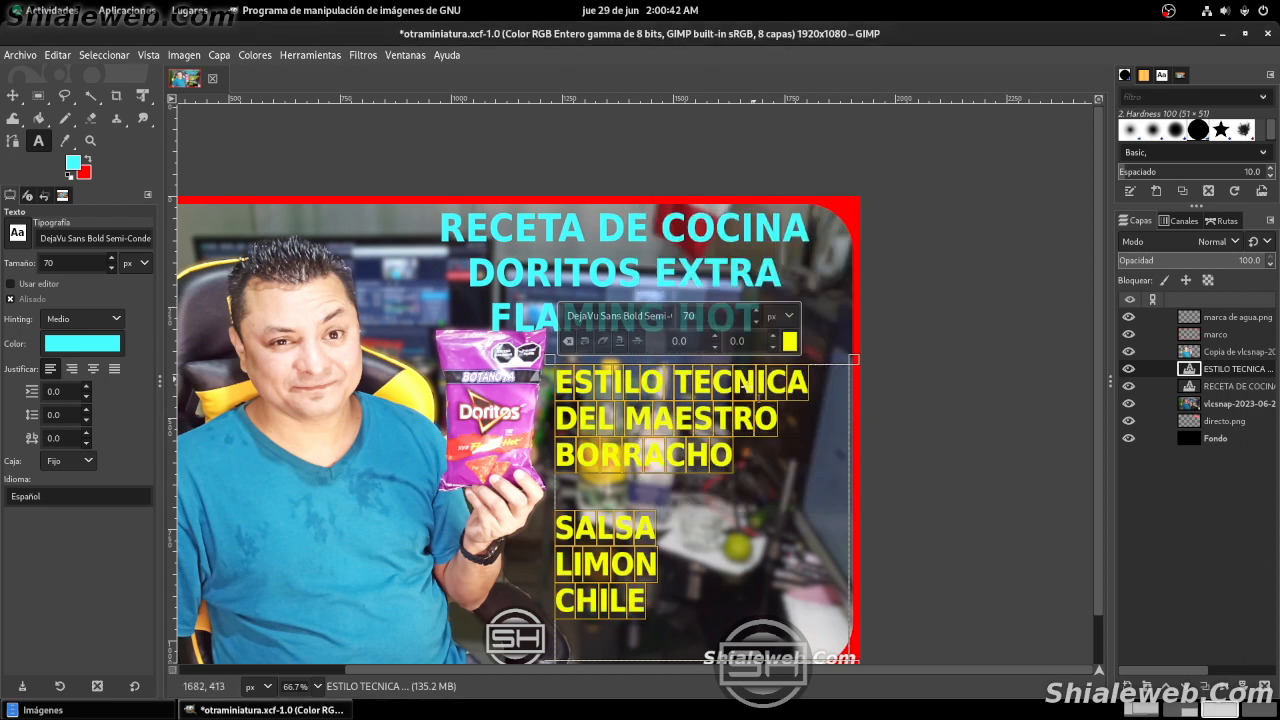
- Left-align the whole RECETA DE COCINA title and recolour it red (ff0000)
click(1238, 386)
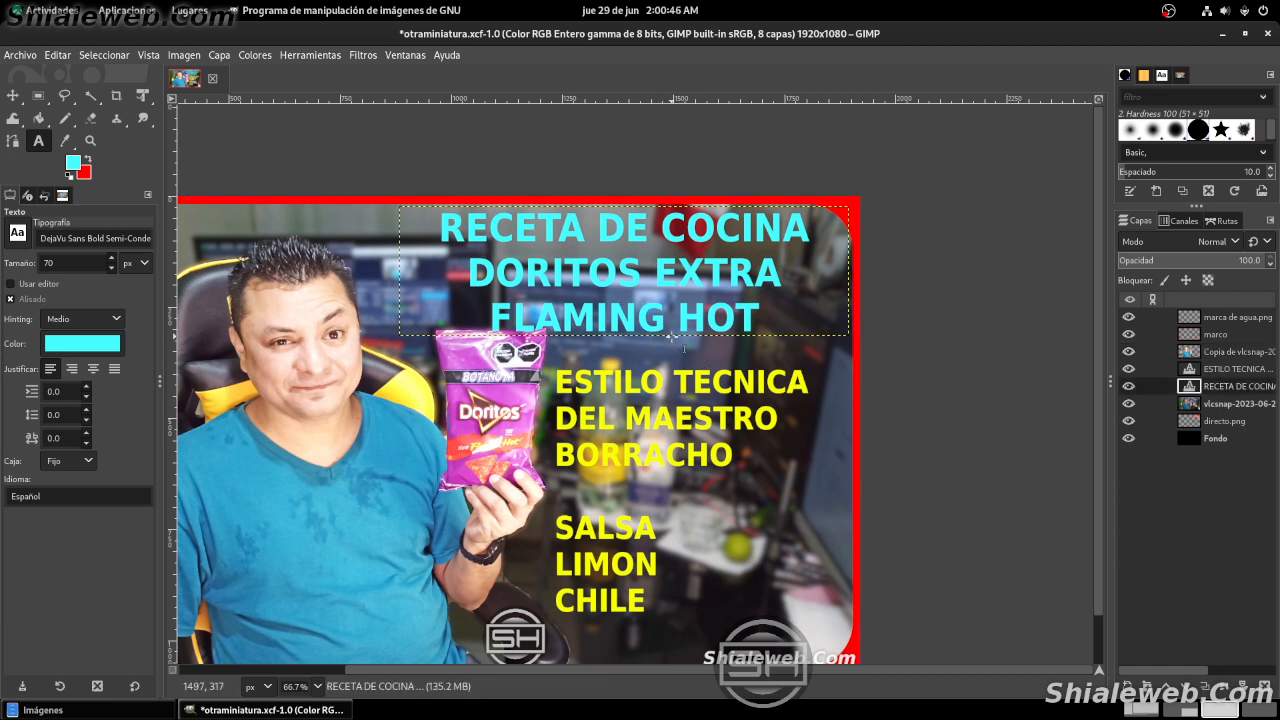
scroll(688, 346, down, 2)
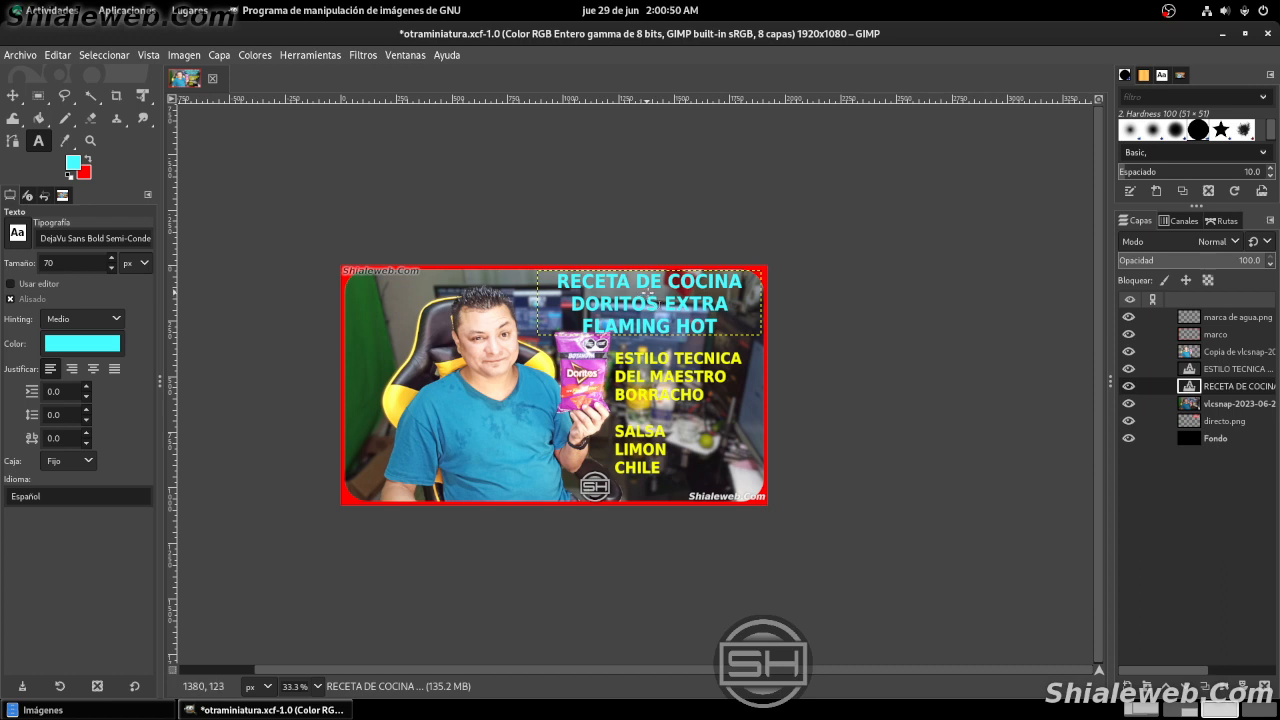
click(616, 291)
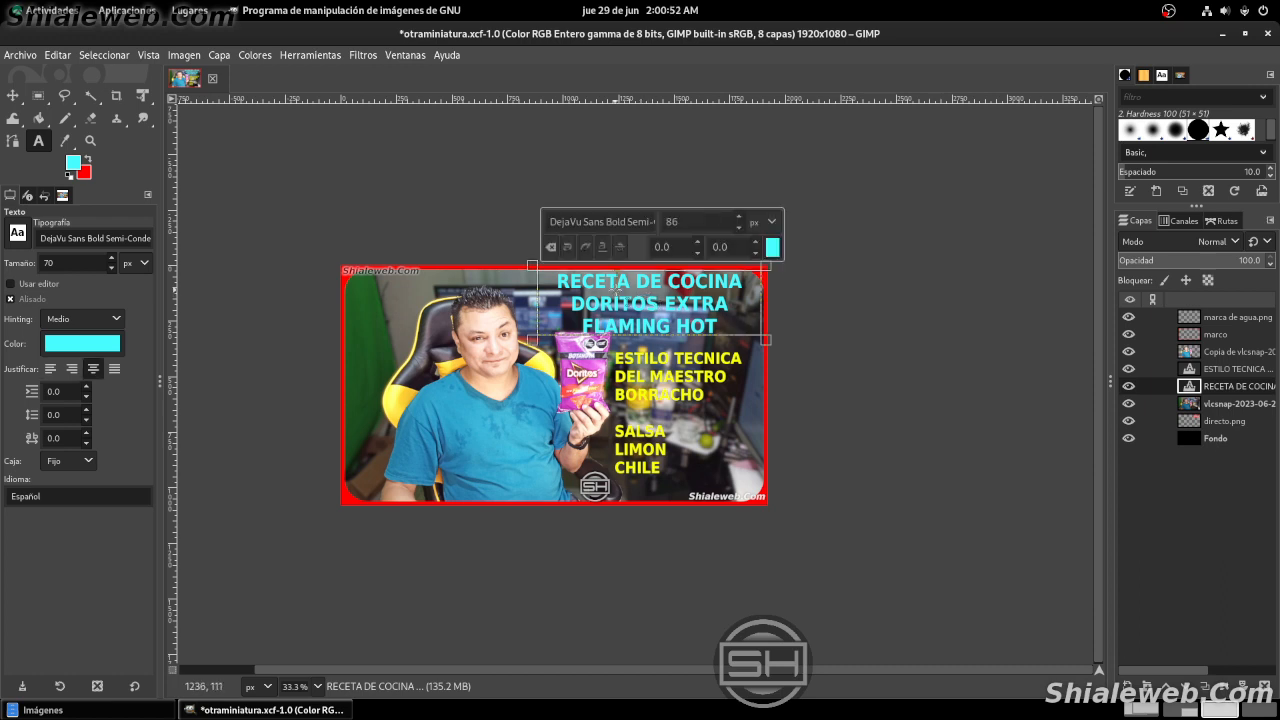
key(ctrl+a)
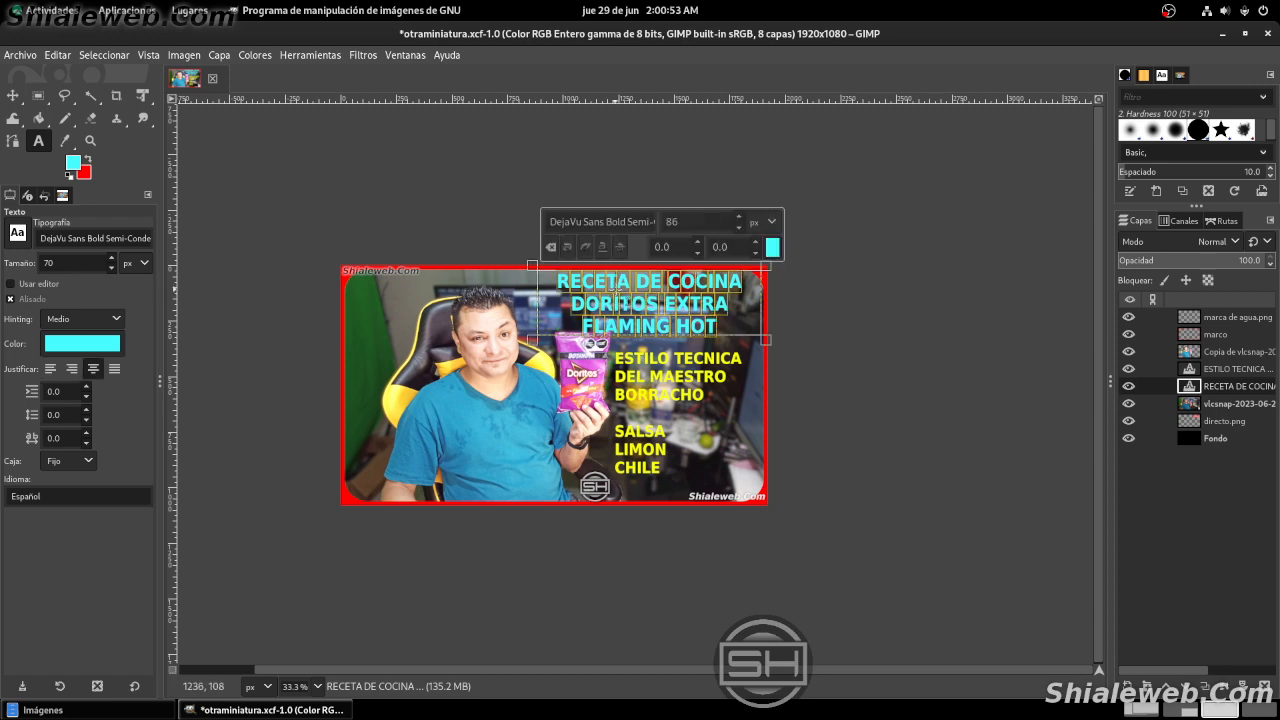
click(50, 369)
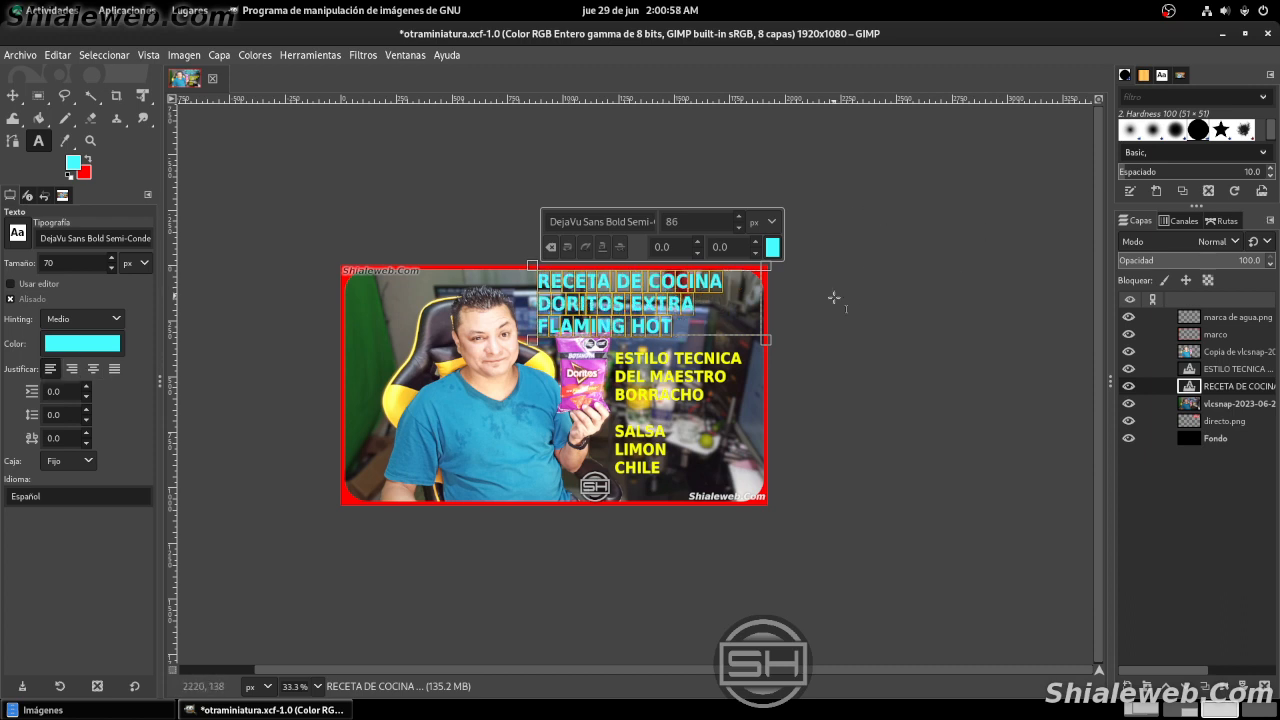
click(772, 247)
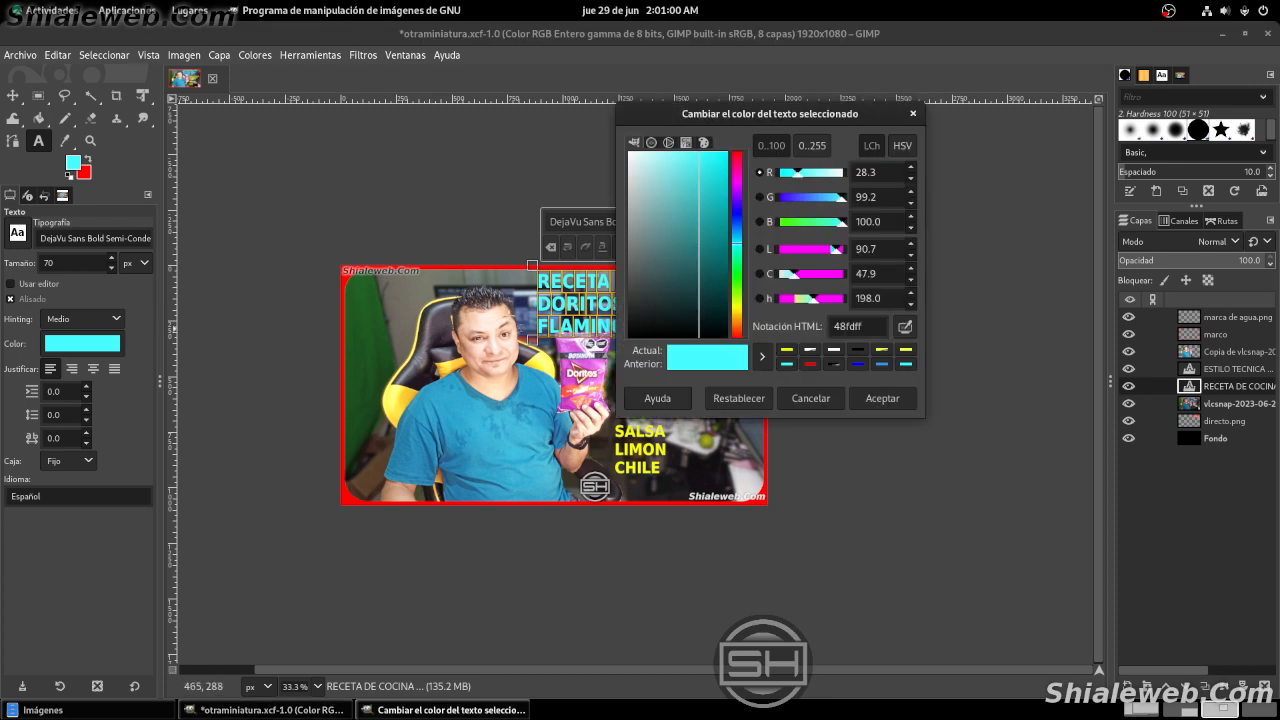
click(738, 155)
drag(715, 159, 760, 131)
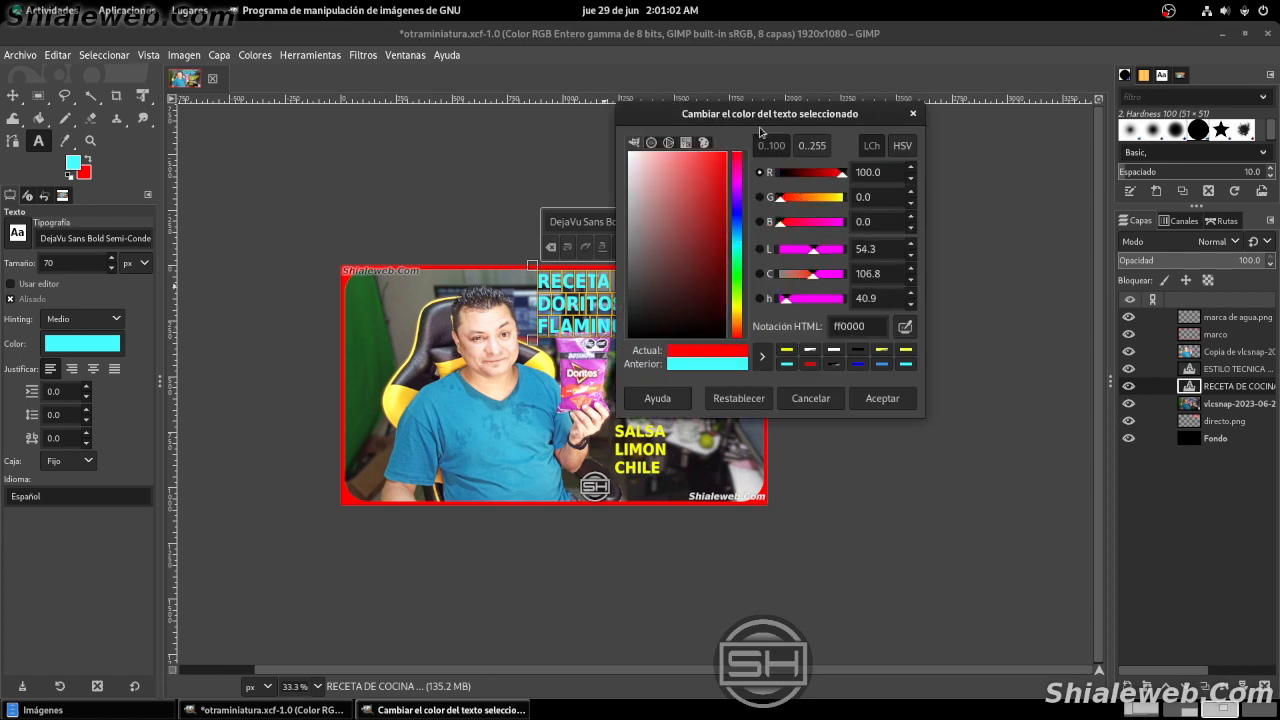
click(884, 398)
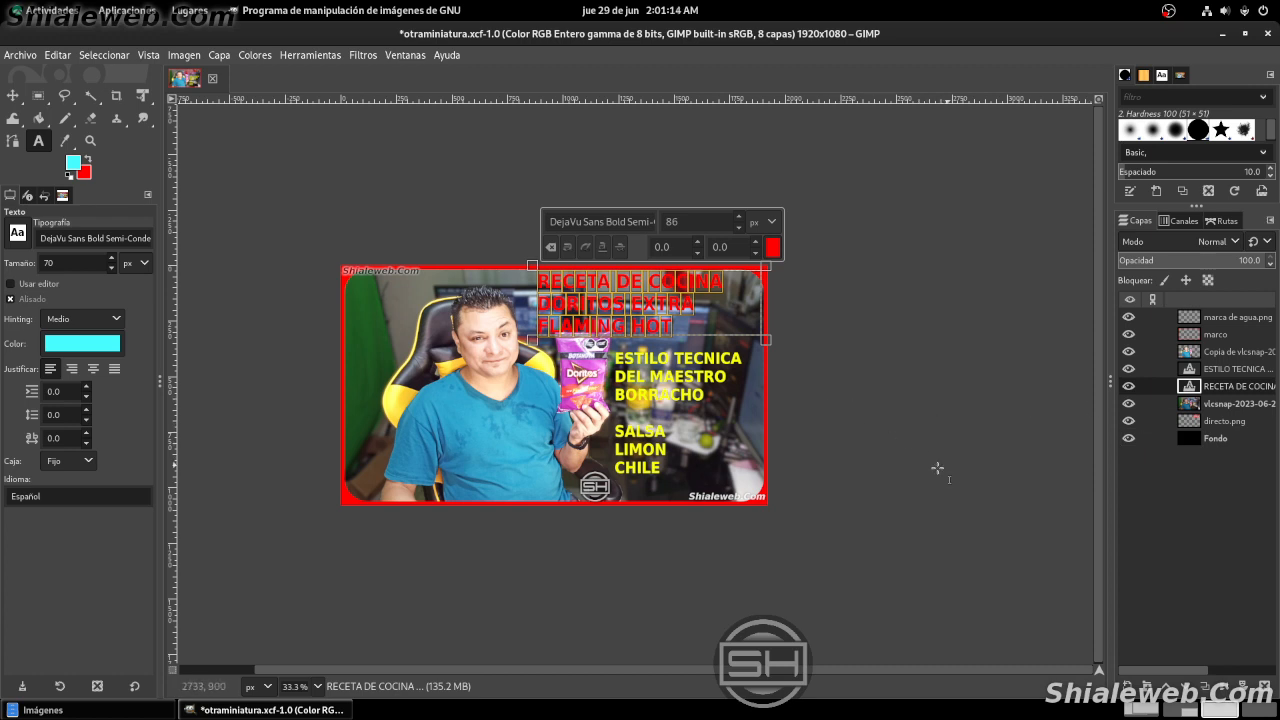
- Increase all the text in the ESTILO TECNICA block to 79 px
click(659, 381)
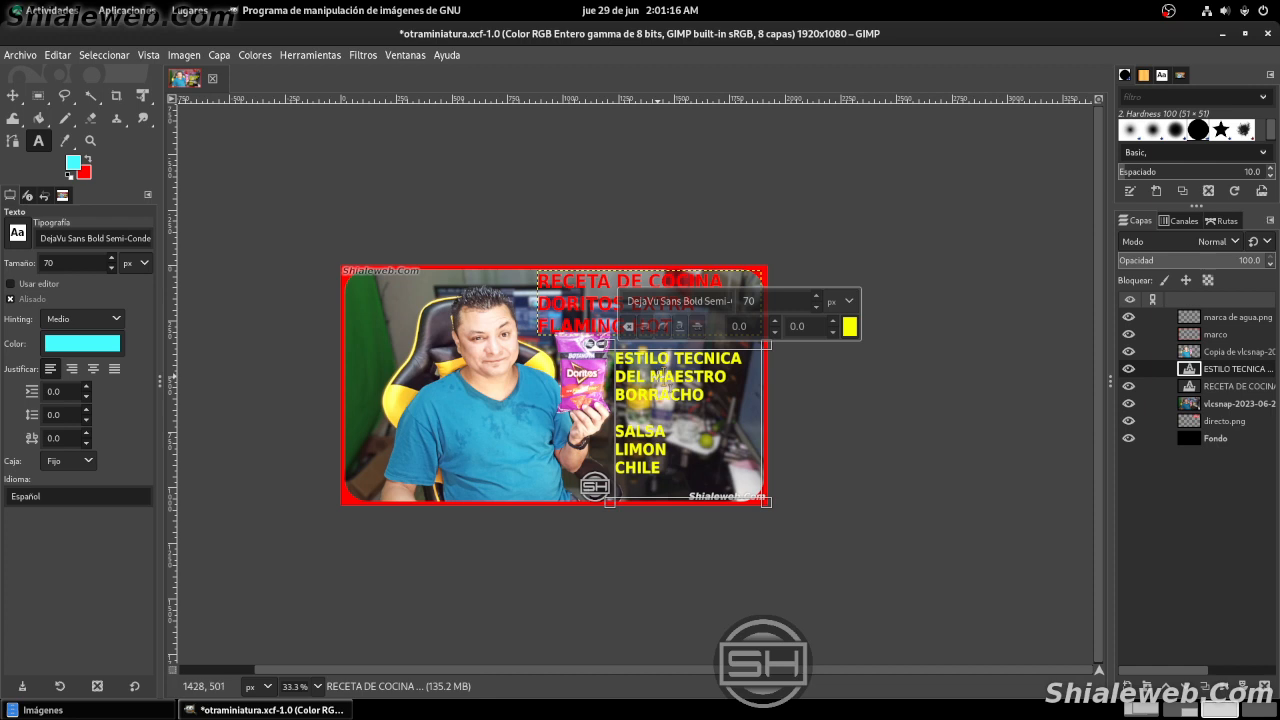
key(ctrl+a)
scroll(817, 301, up, 5)
scroll(817, 301, up, 1)
scroll(817, 301, up, 3)
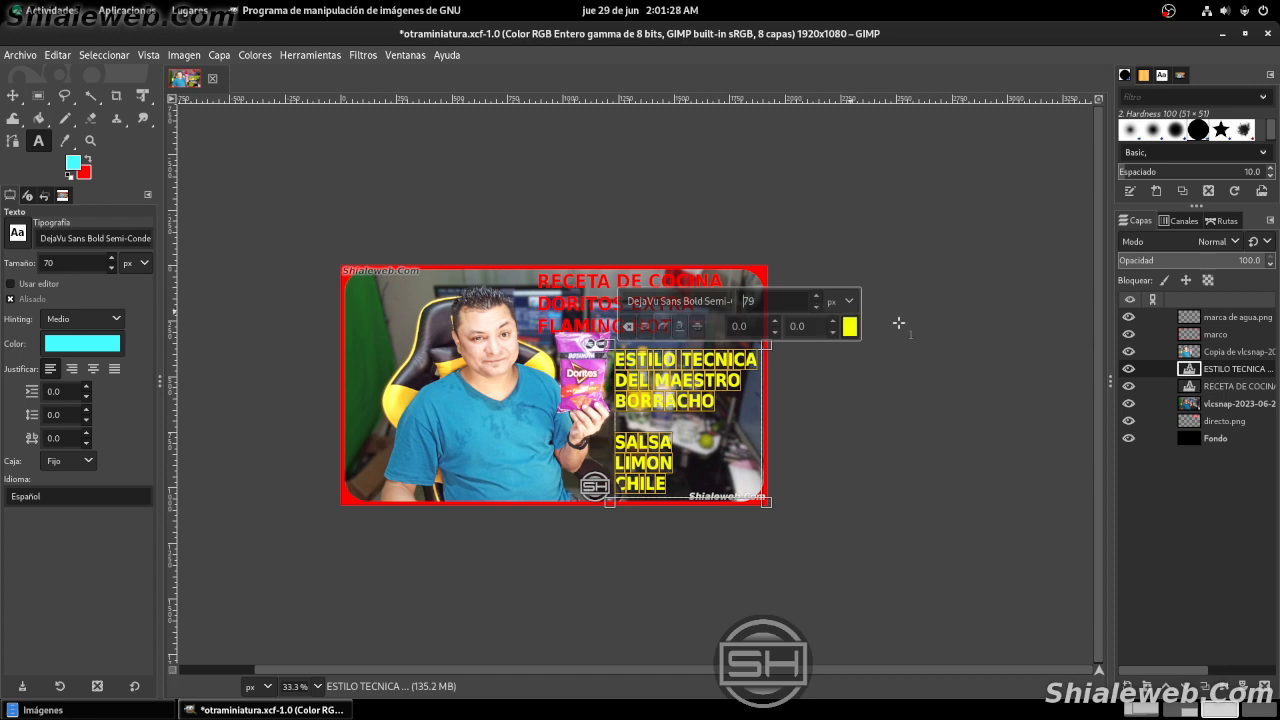
- Move the copied photo layer below both text layers in the layer stack and save the image
drag(1207, 356, 1211, 383)
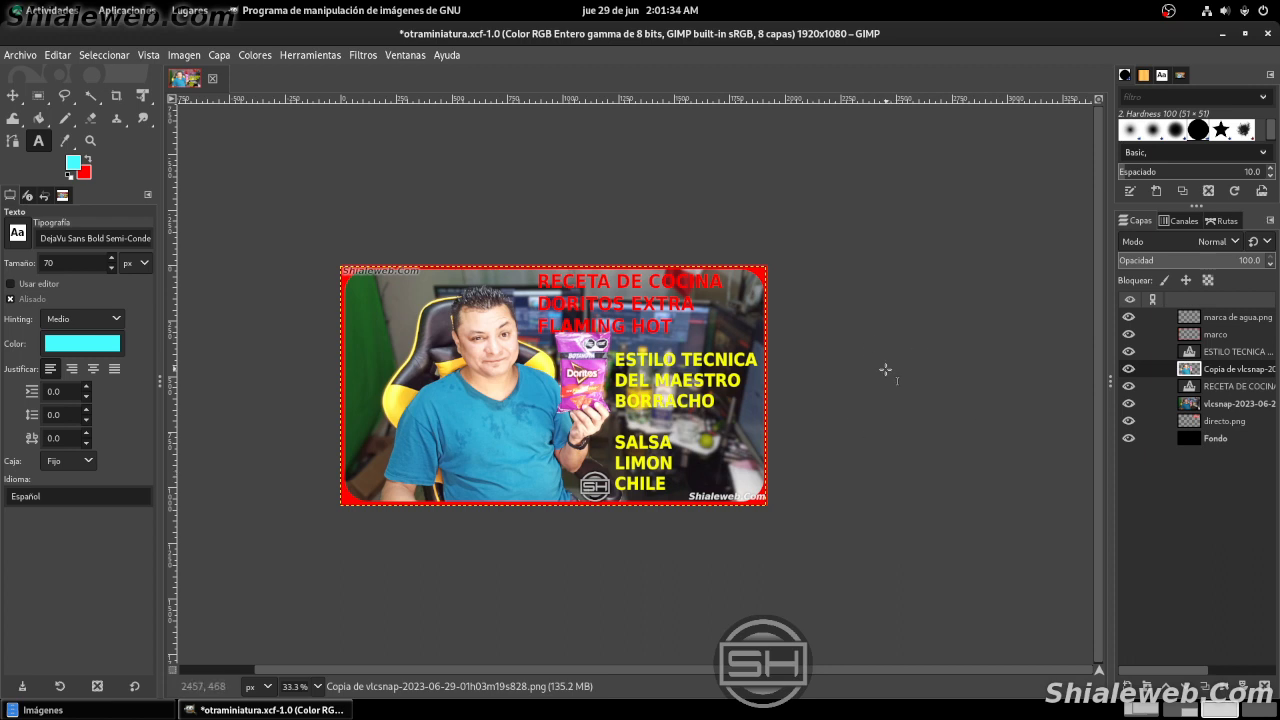
click(20, 55)
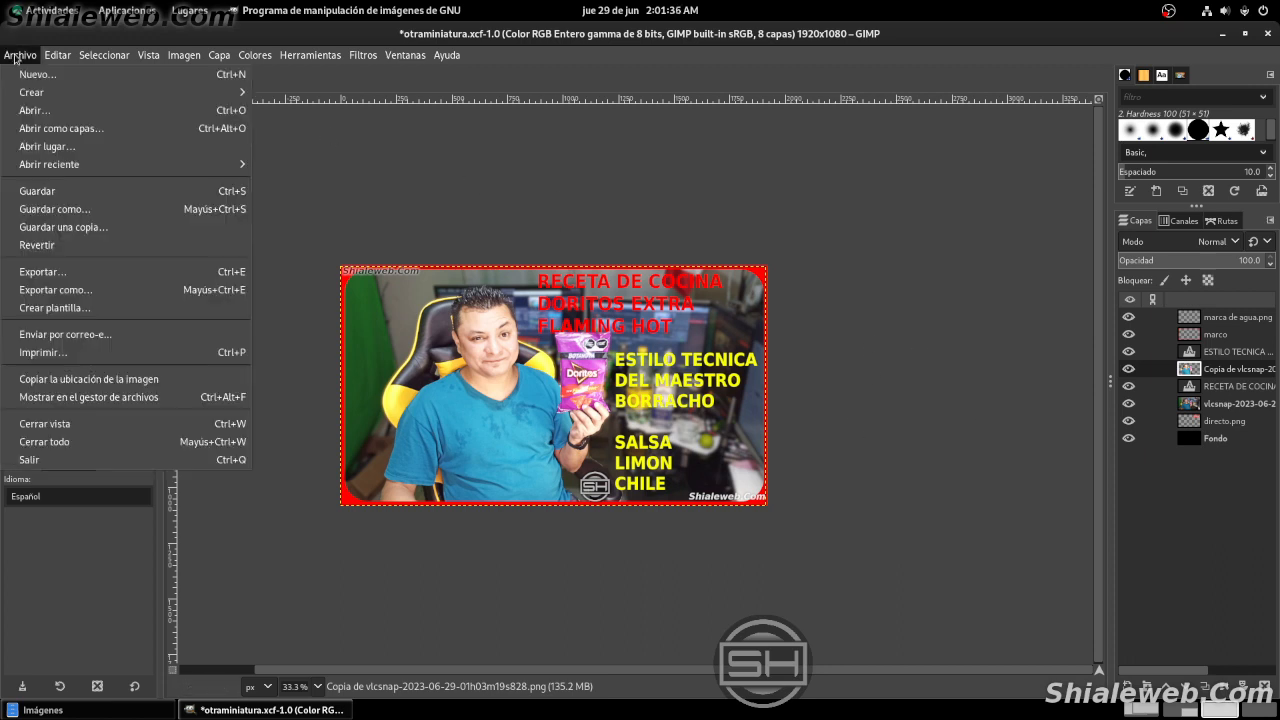
click(61, 193)
drag(1220, 373, 1216, 394)
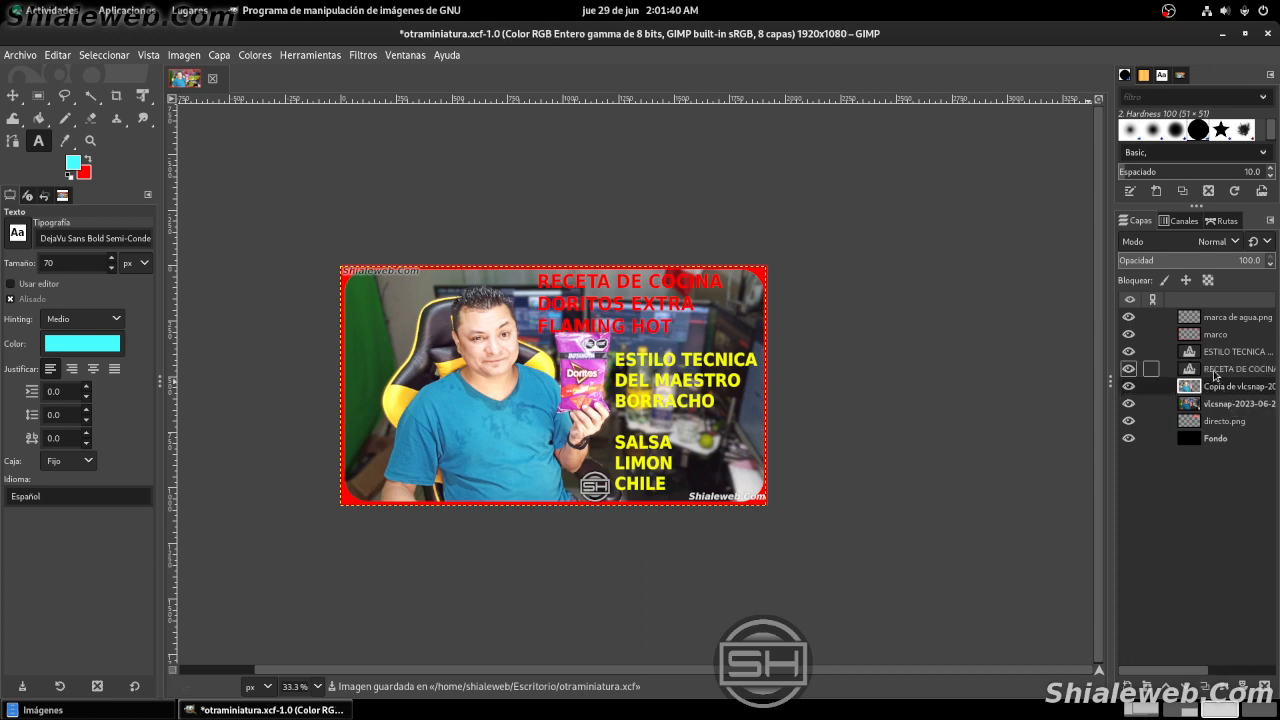
click(1215, 375)
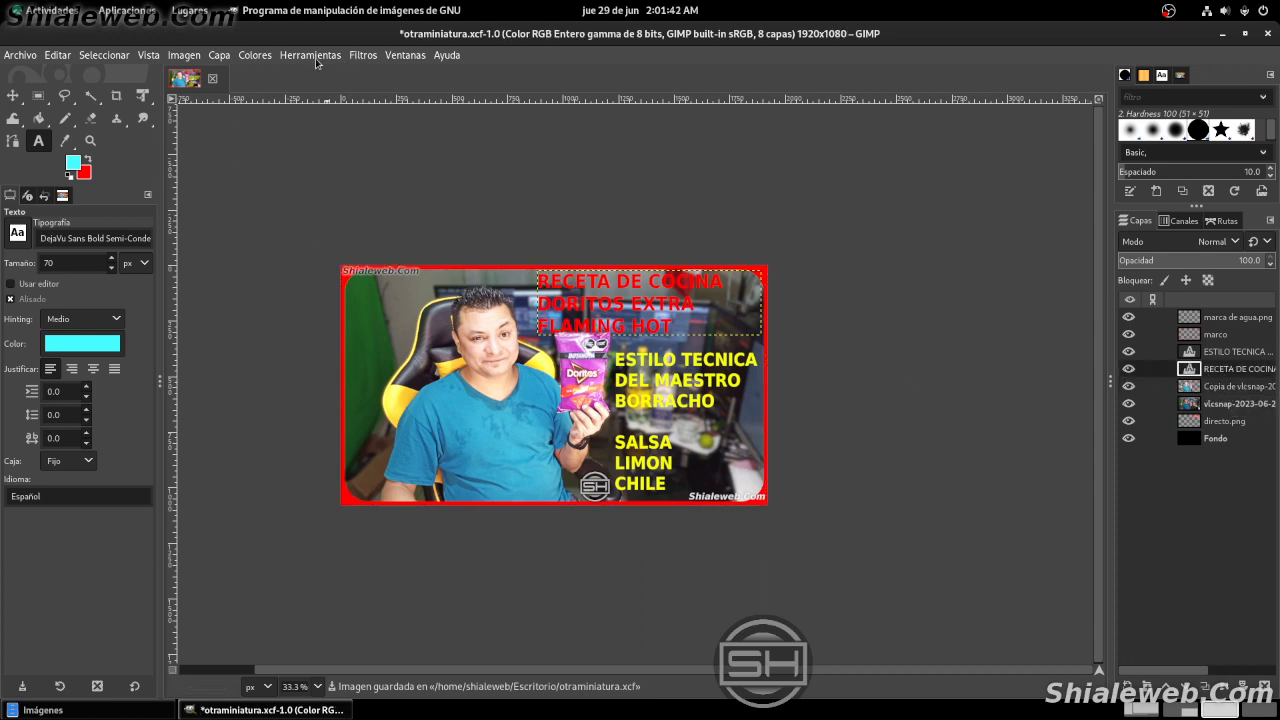
key(ctrl+s)
- Start a drop shadow (Sombra base) on the RECETA DE COCINA title layer with yellow f8ff00 as its colour
click(363, 55)
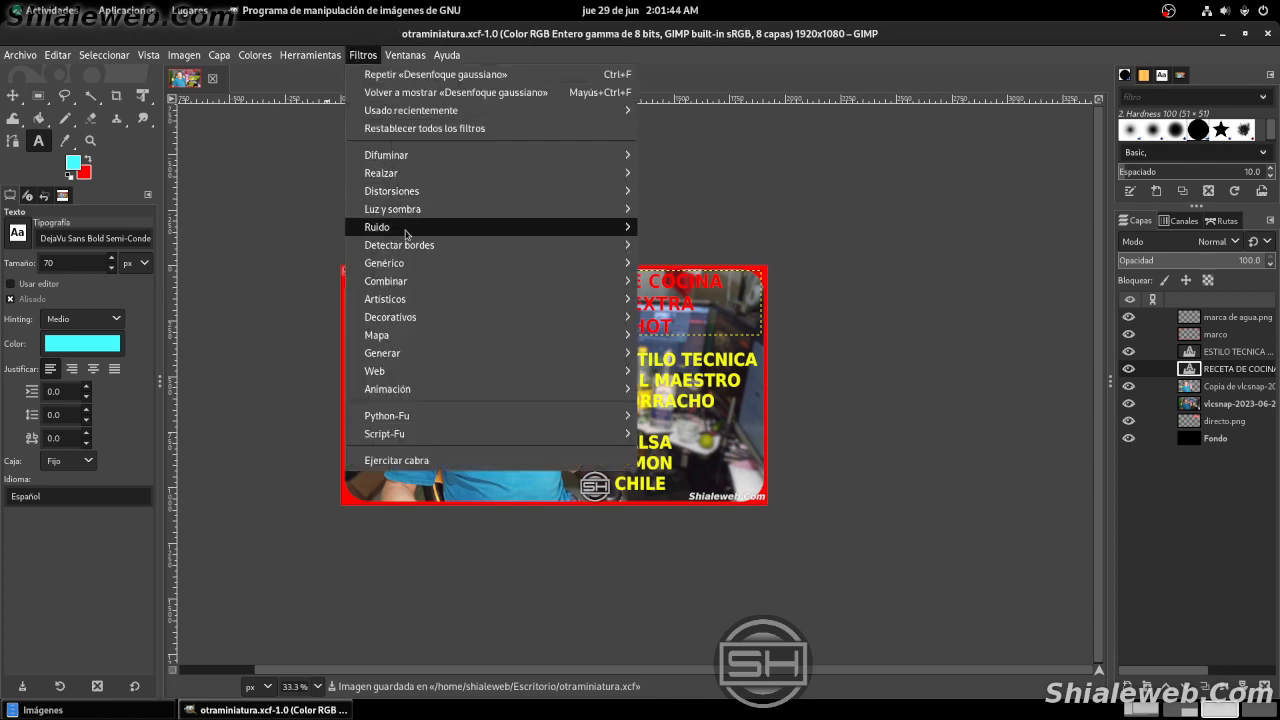
mouse_move(412, 212)
click(712, 328)
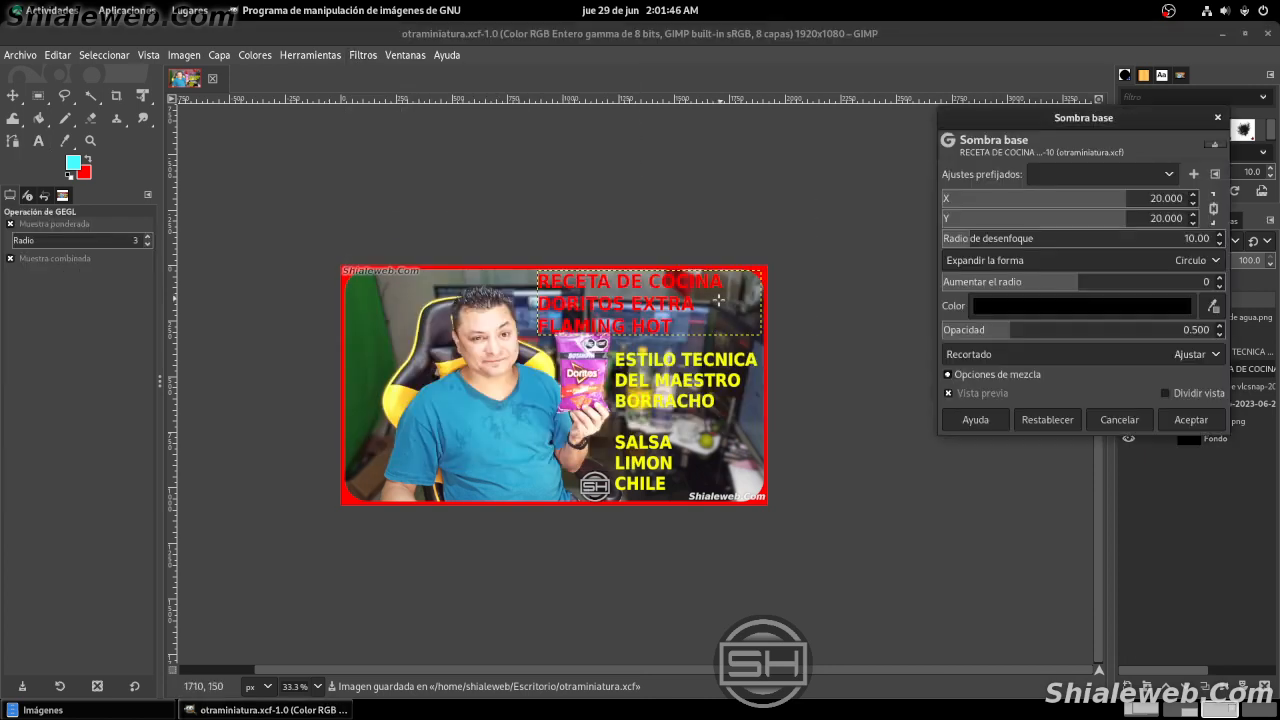
click(1013, 306)
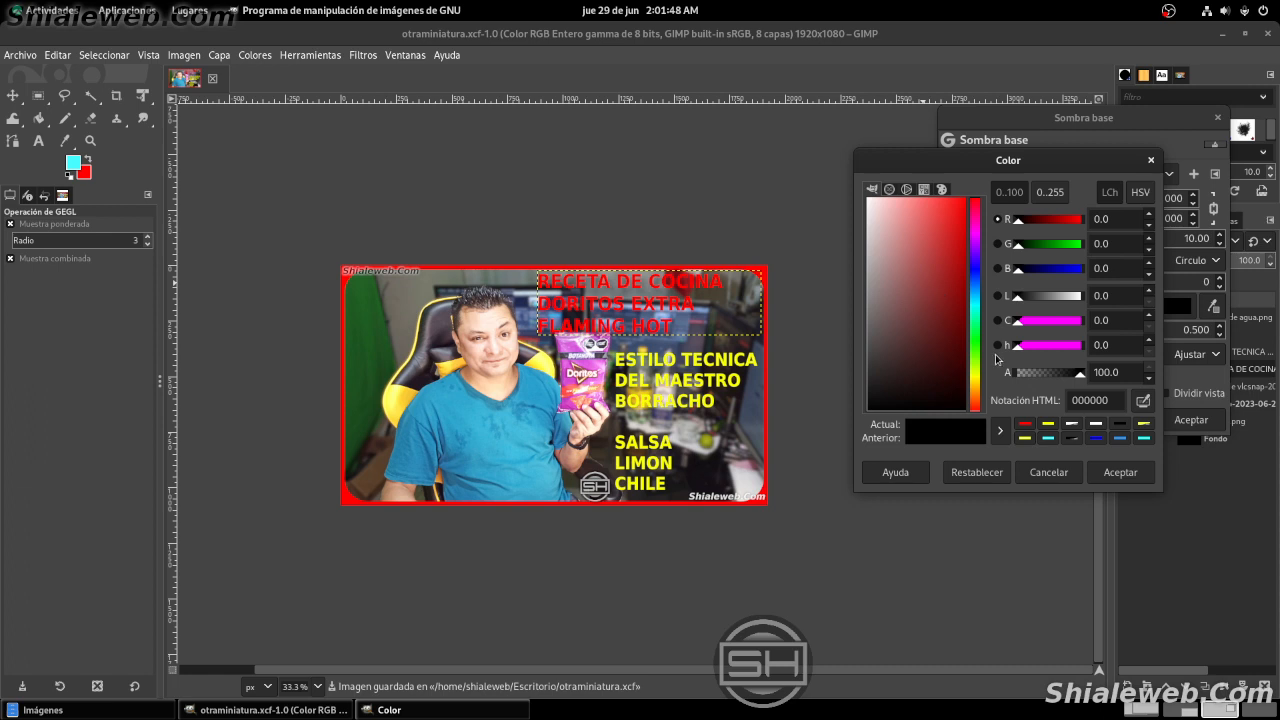
drag(978, 376, 979, 376)
drag(955, 285, 1003, 121)
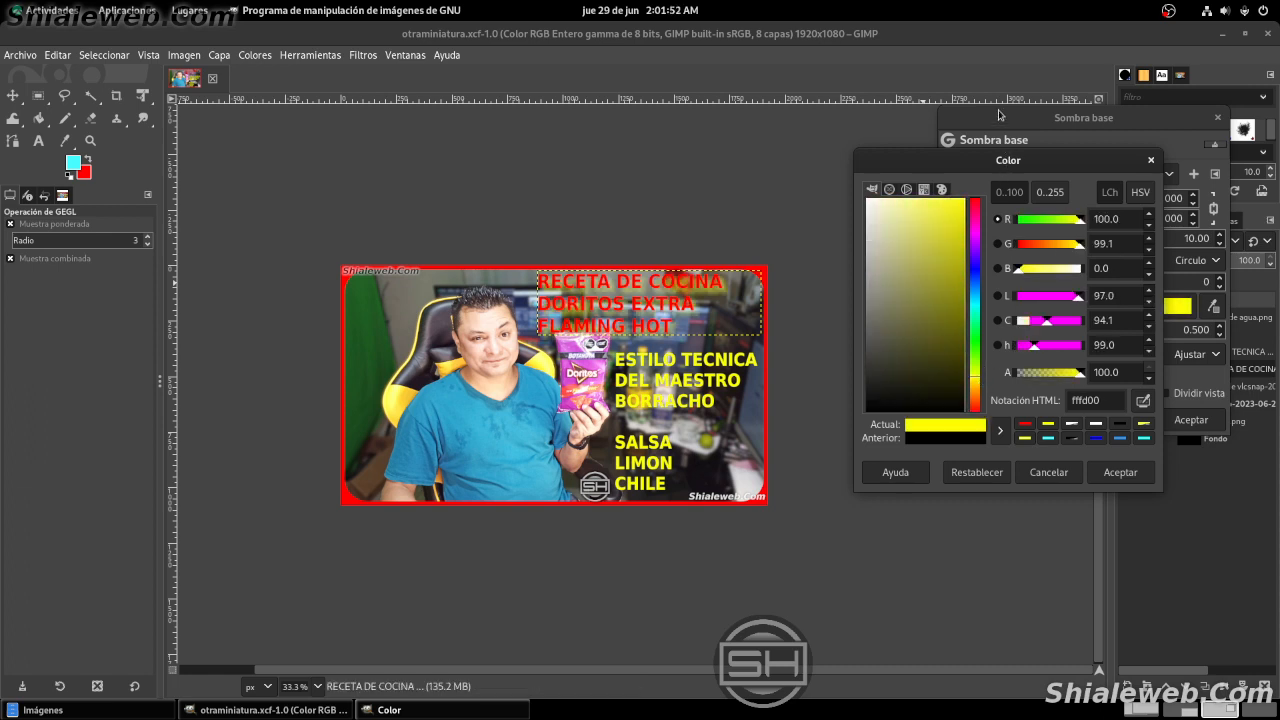
drag(975, 398, 974, 379)
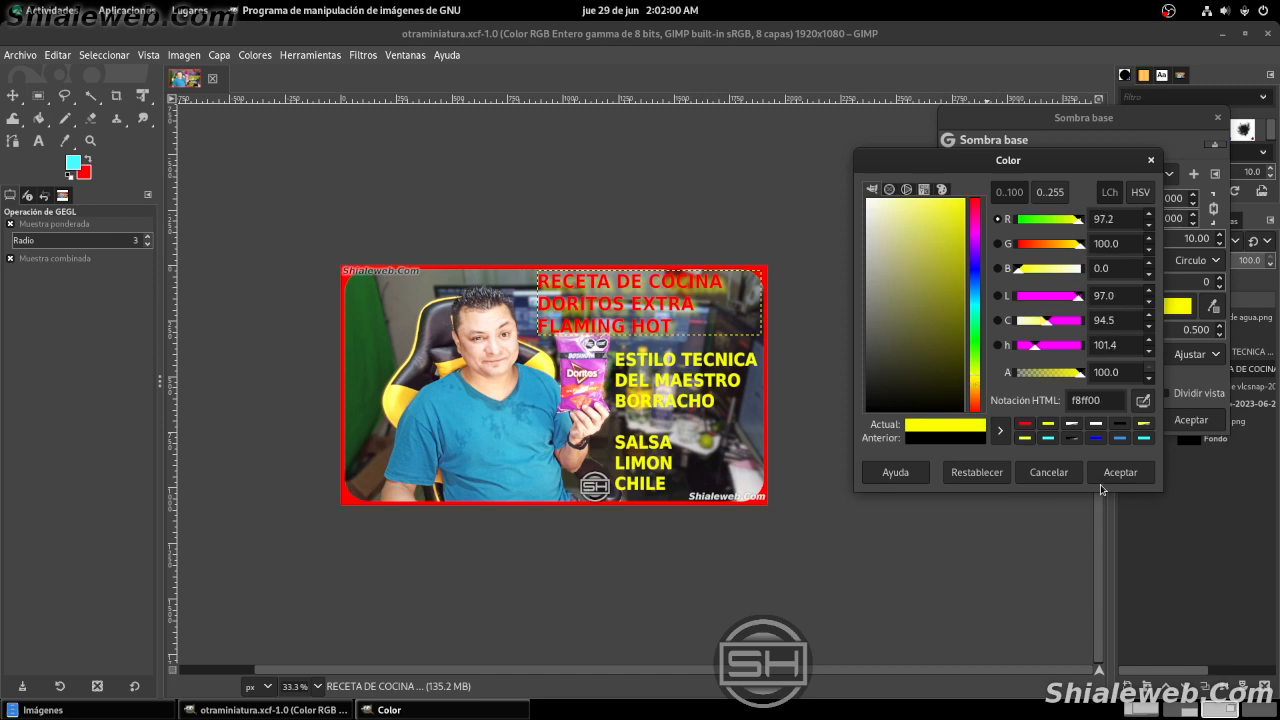
click(1119, 472)
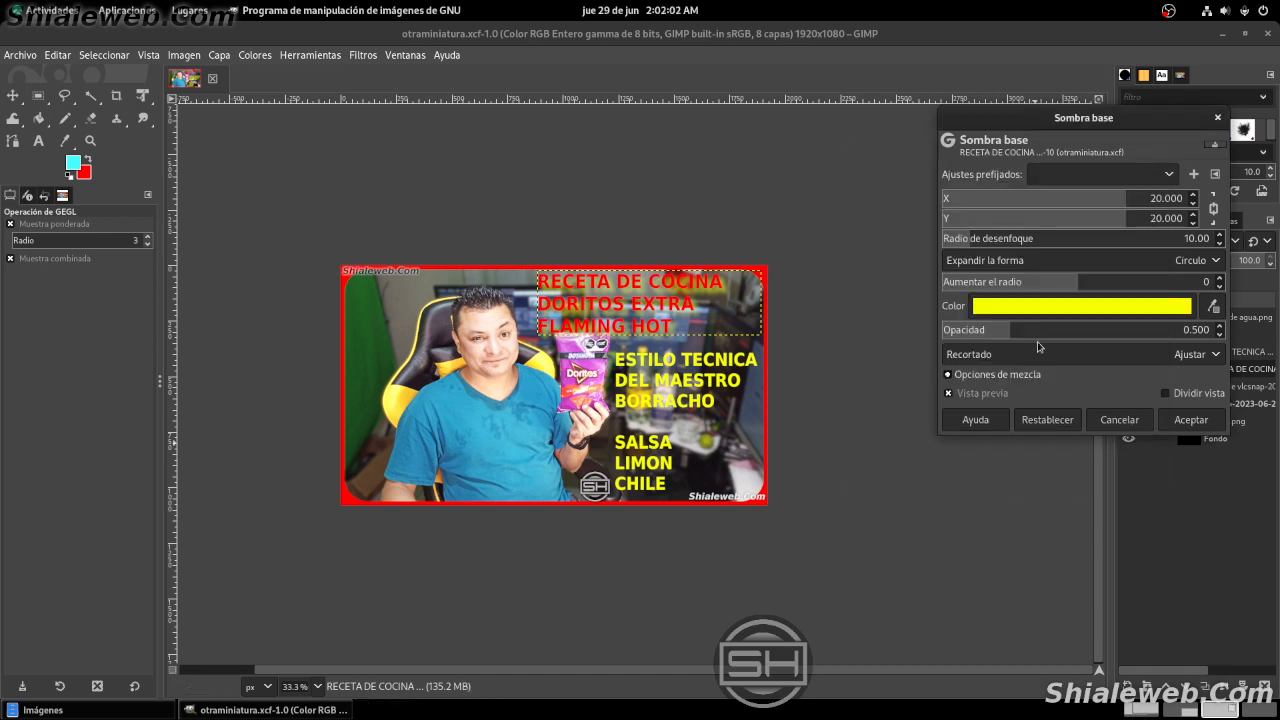
- Turn the title's shadow into a solid outline with X and Y offsets 0, opacity 2.000, grow radius 8 and blur radius 0
click(1184, 201)
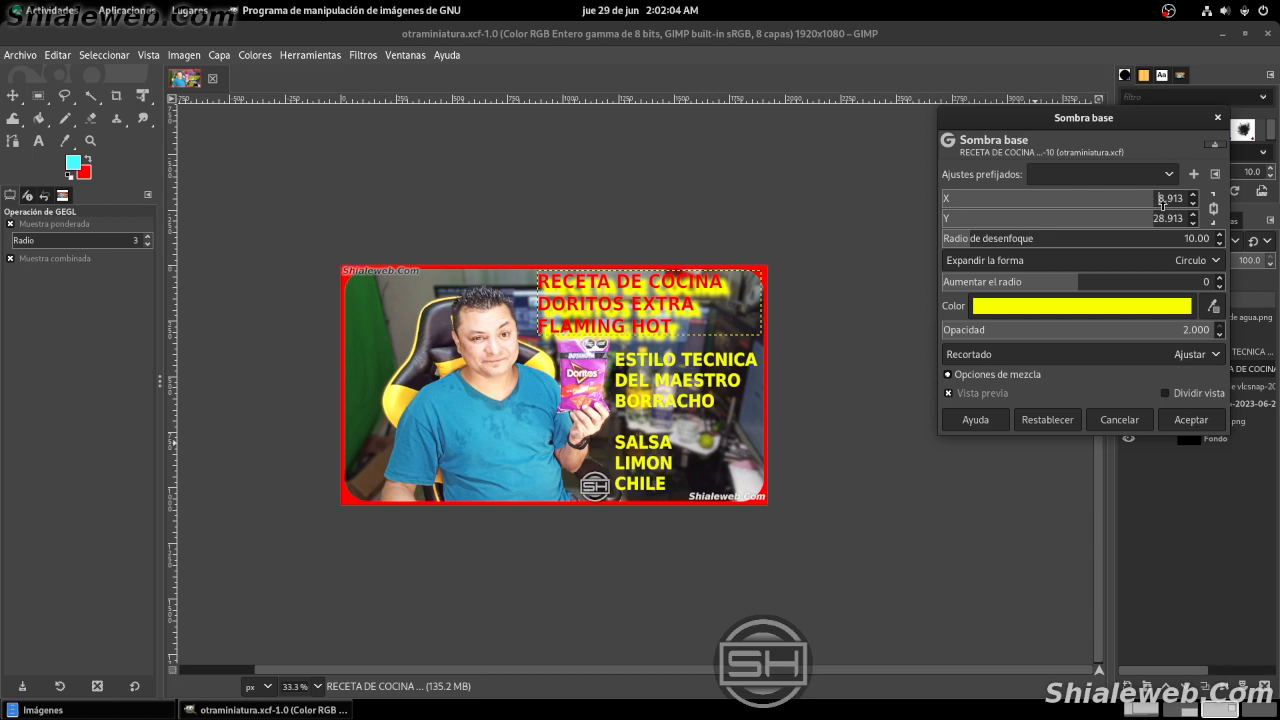
text(0)
key(Return)
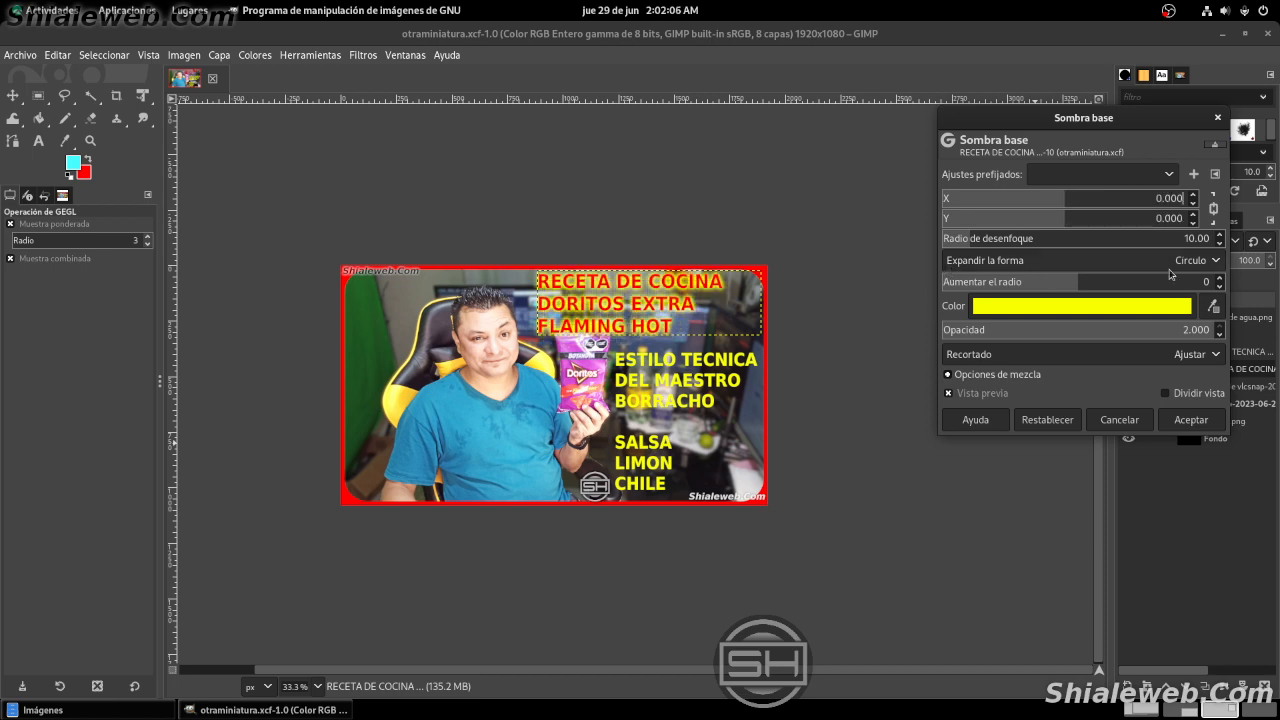
scroll(1220, 281, up, 8)
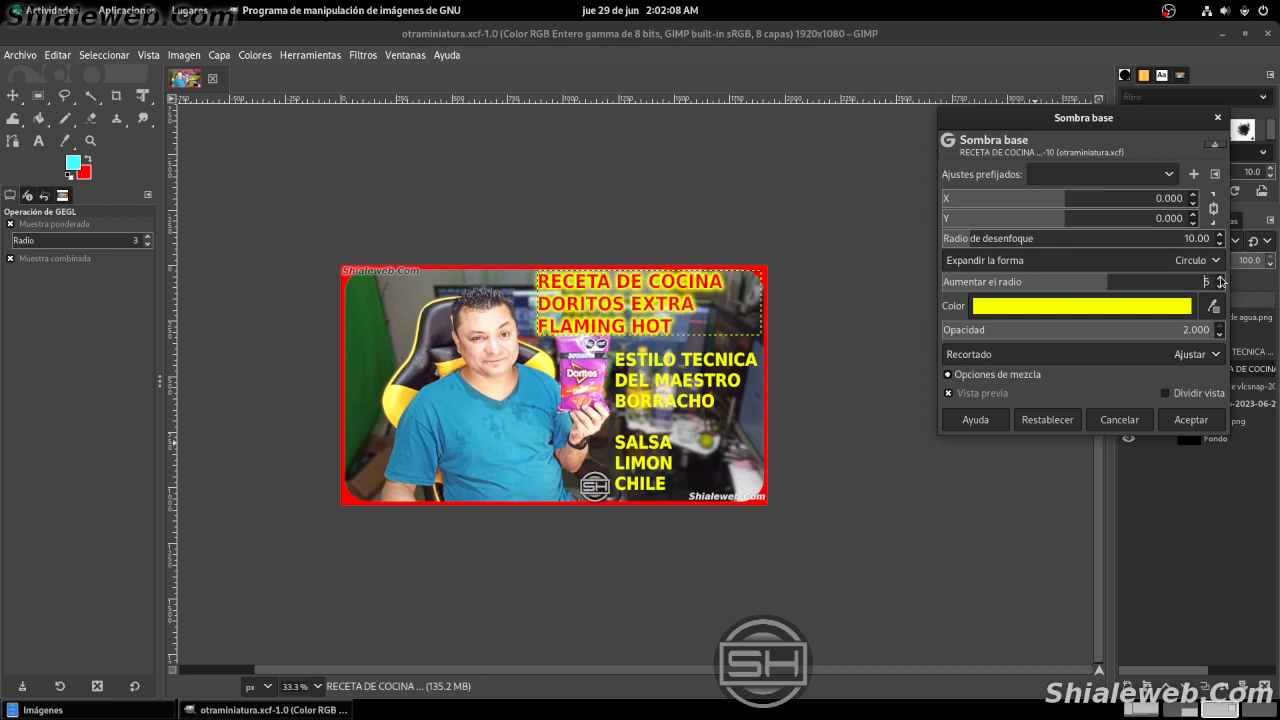
drag(966, 240, 925, 237)
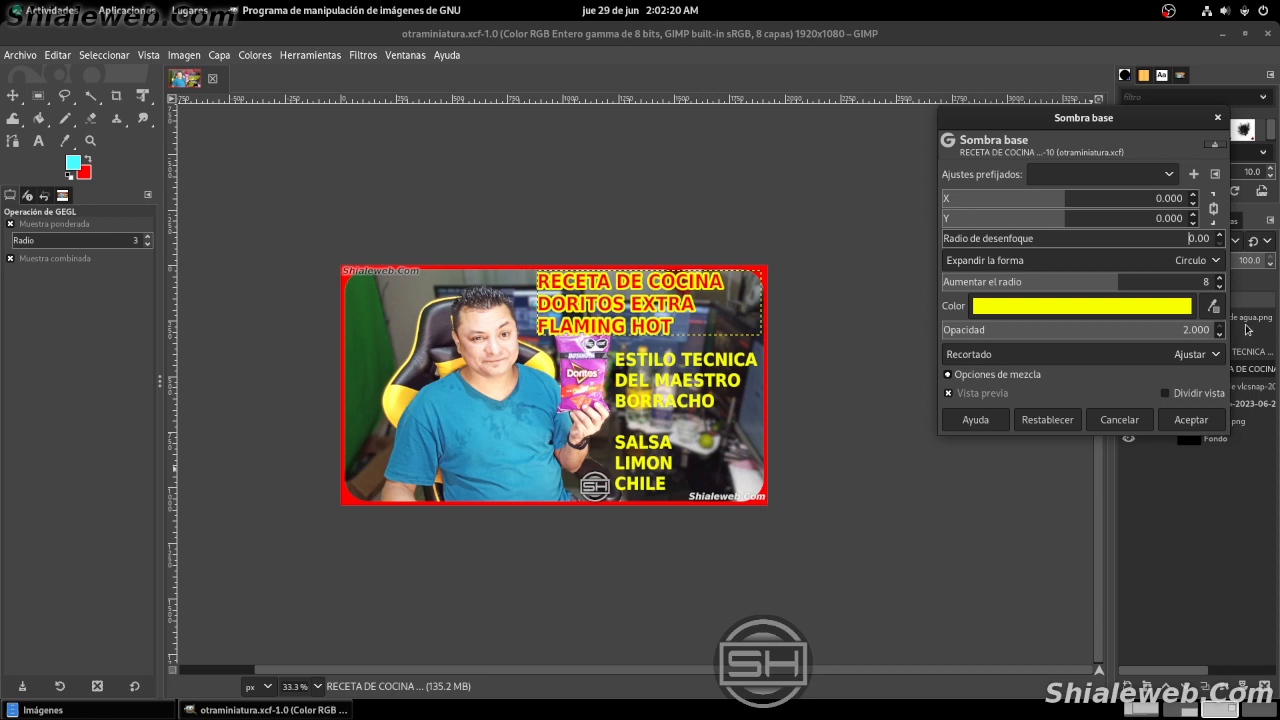
- Settle the RECETA DE COCINA title outline's grow radius at 8 and apply the Sombra base filter
click(1220, 287)
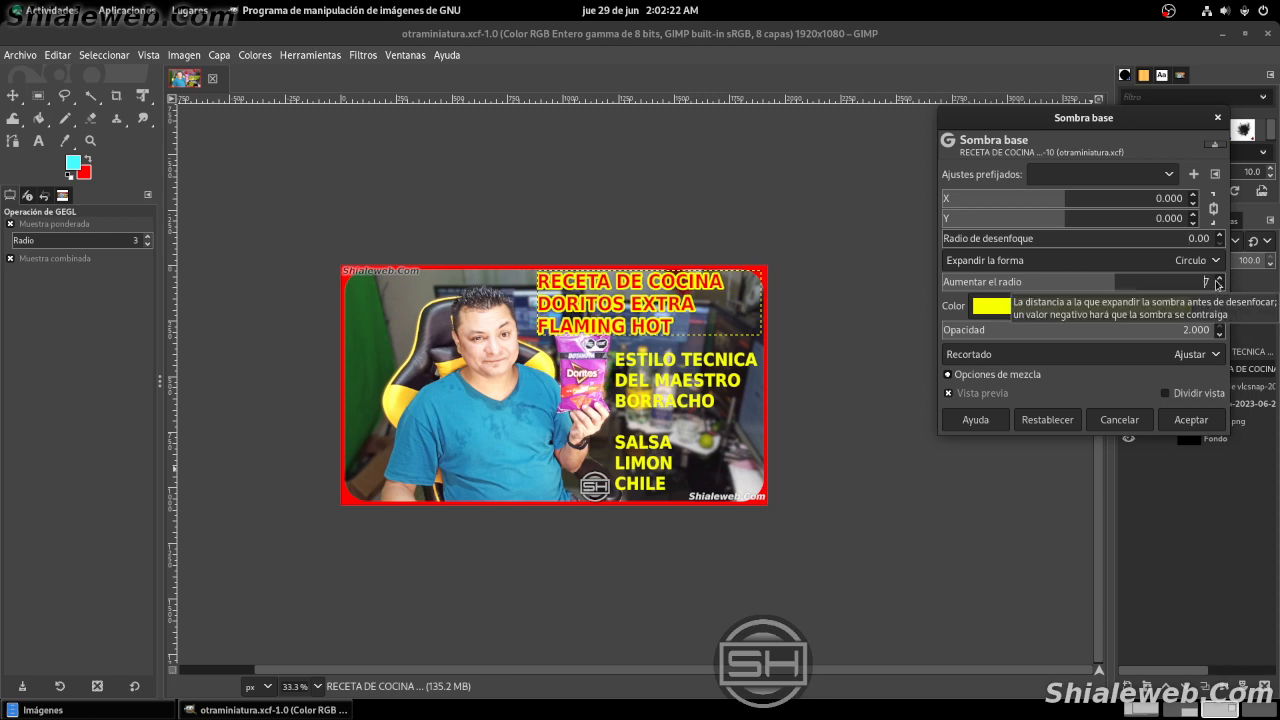
click(1220, 280)
click(1190, 419)
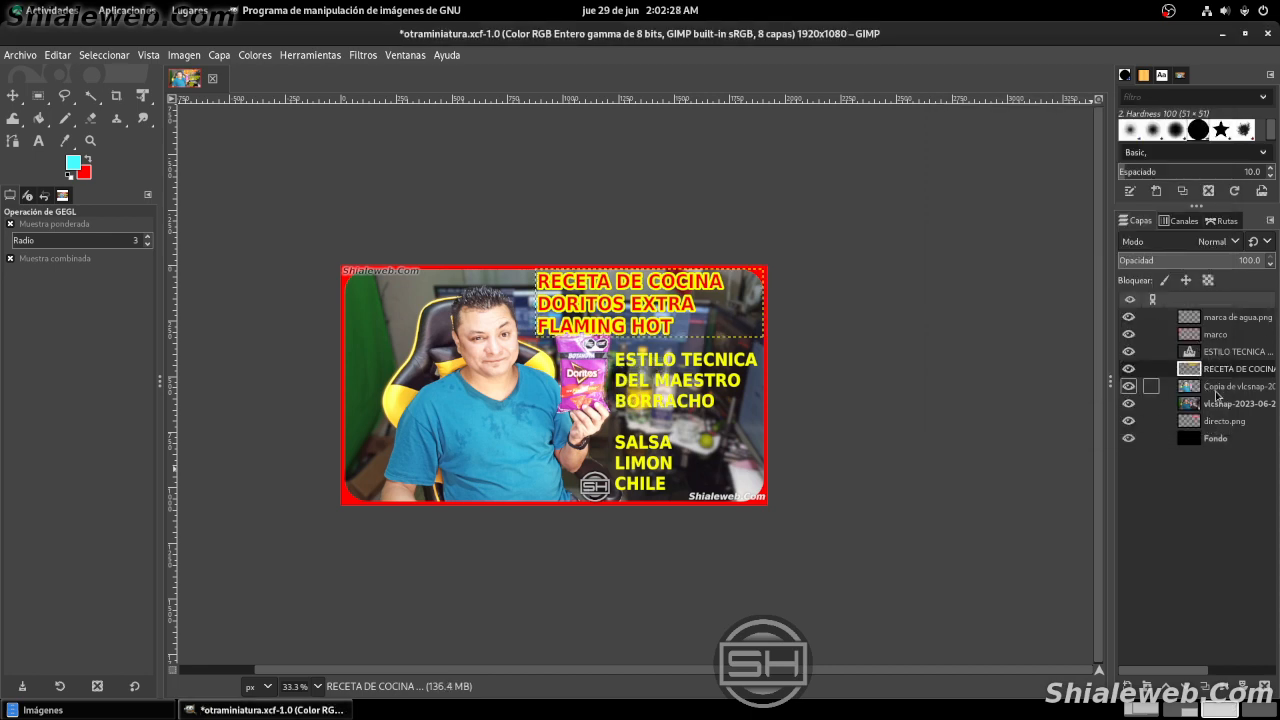
- Start a drop shadow (Sombra base) on the ESTILO TECNICA text layer with red as its colour
click(1232, 351)
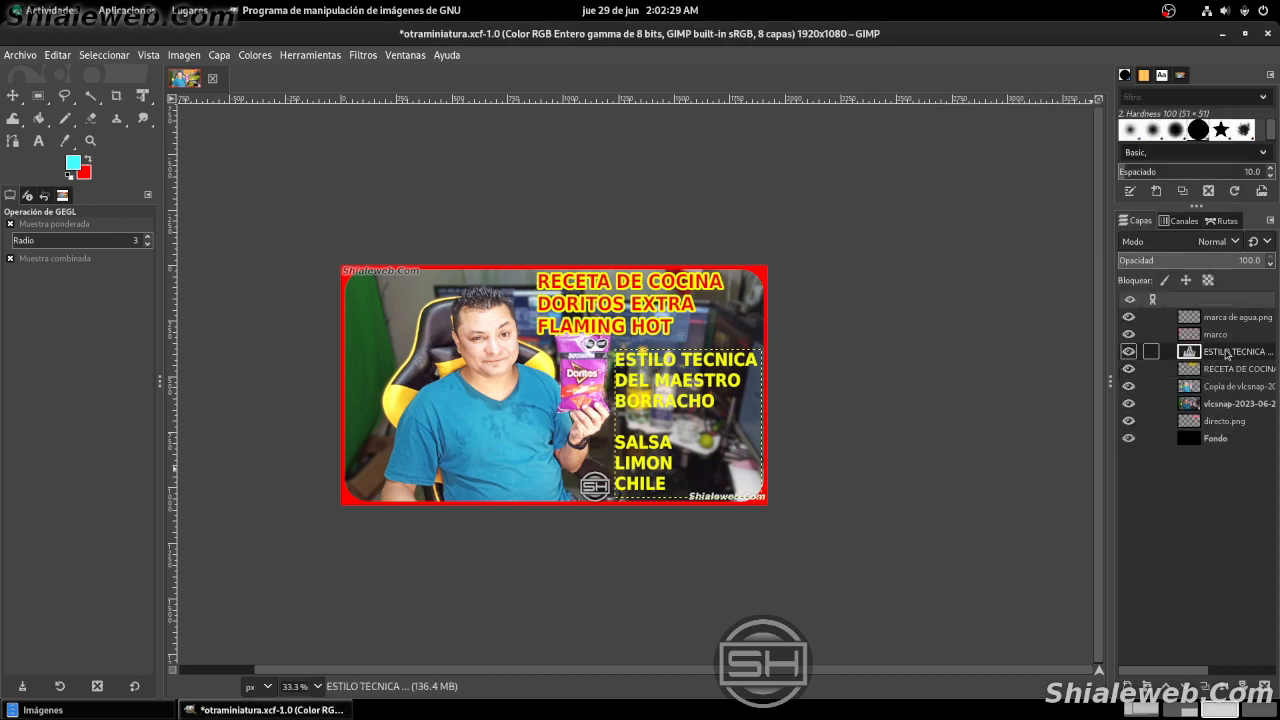
click(362, 55)
mouse_move(528, 209)
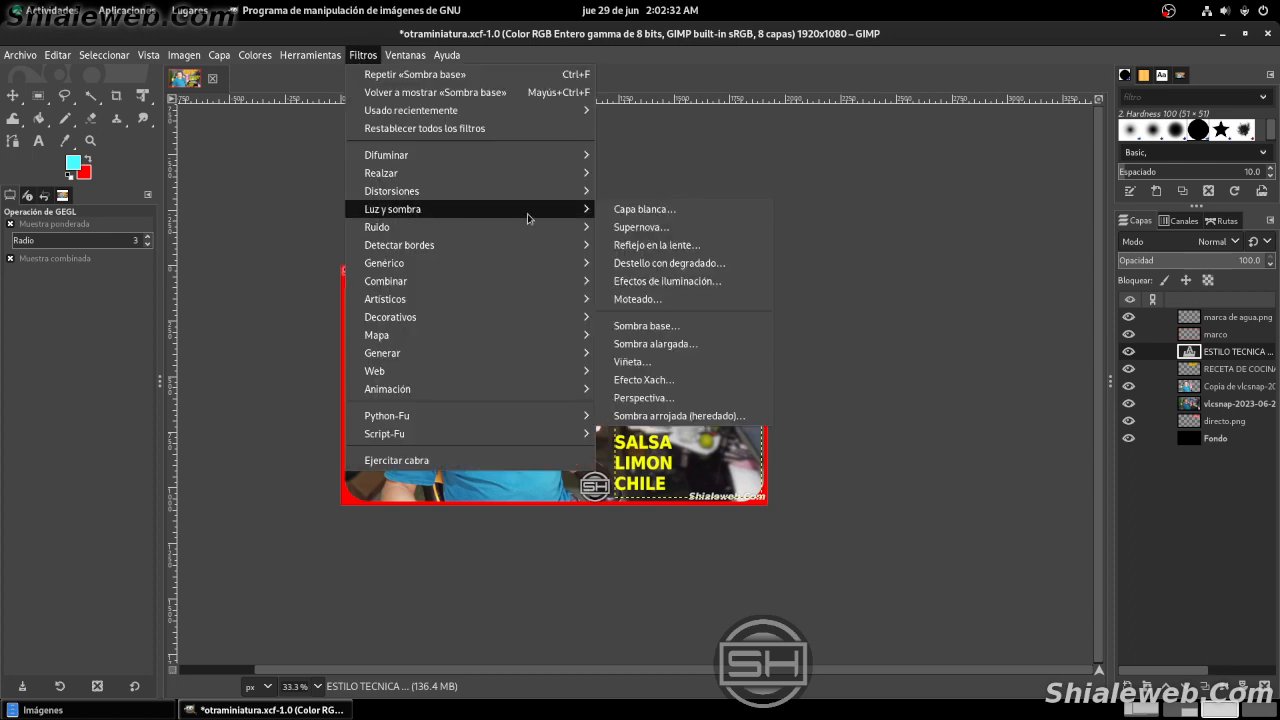
click(655, 330)
click(1062, 305)
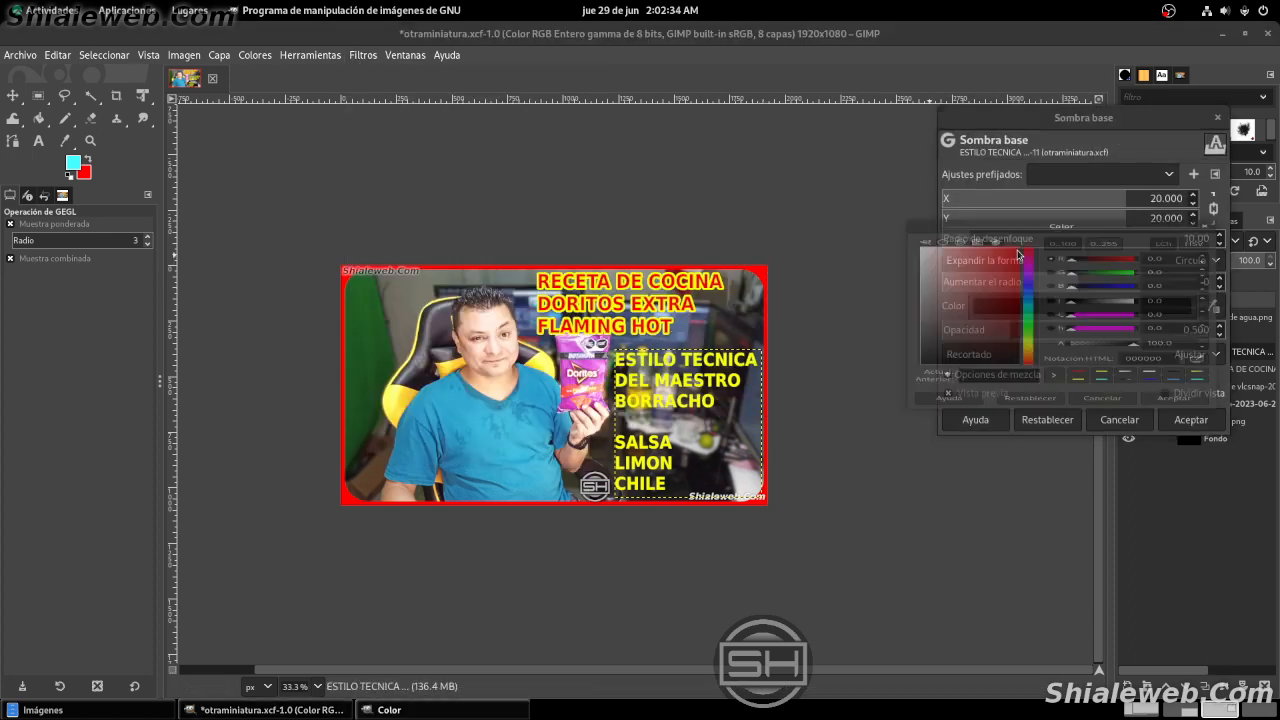
drag(970, 228, 1049, 154)
click(1172, 466)
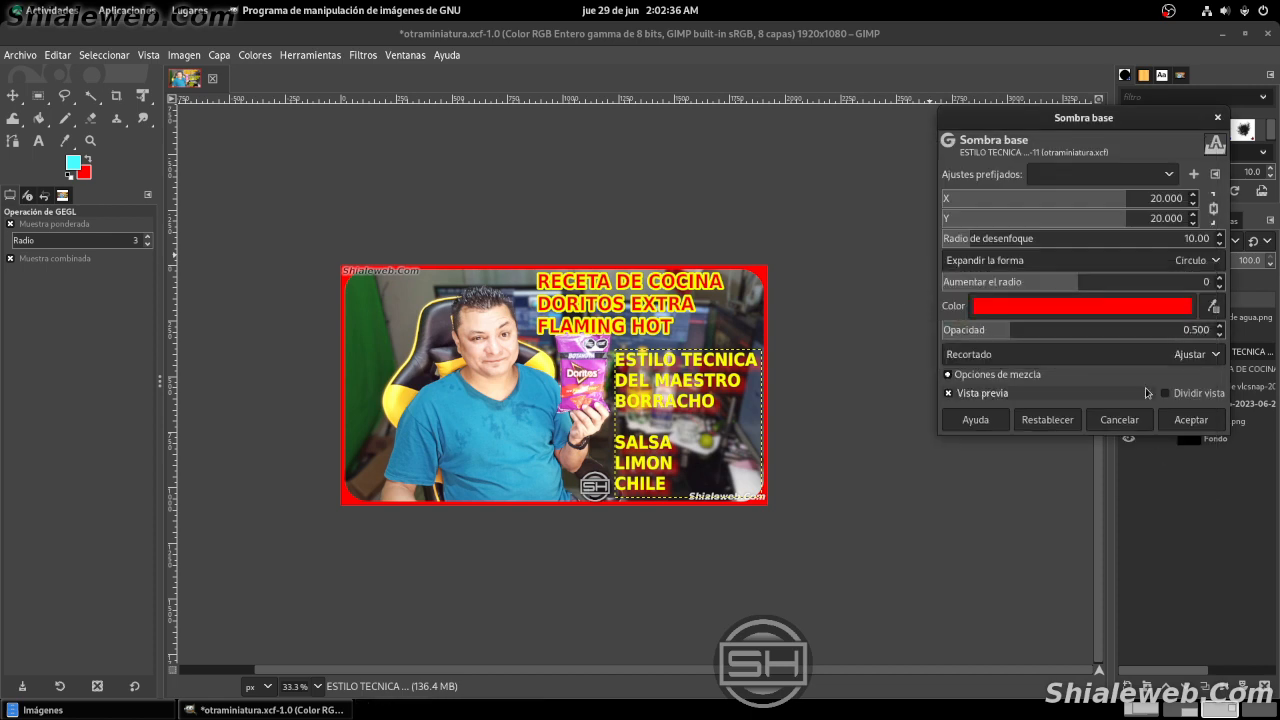
- Set the ESTILO TECNICA shadow's opacity to 2.000 and its X and Y offsets to 0
drag(1066, 330, 1124, 330)
click(1151, 200)
key(Delete)
key(Delete)
key(Delete)
key(Delete)
key(Delete)
key(Delete)
text(0)
key(Return)
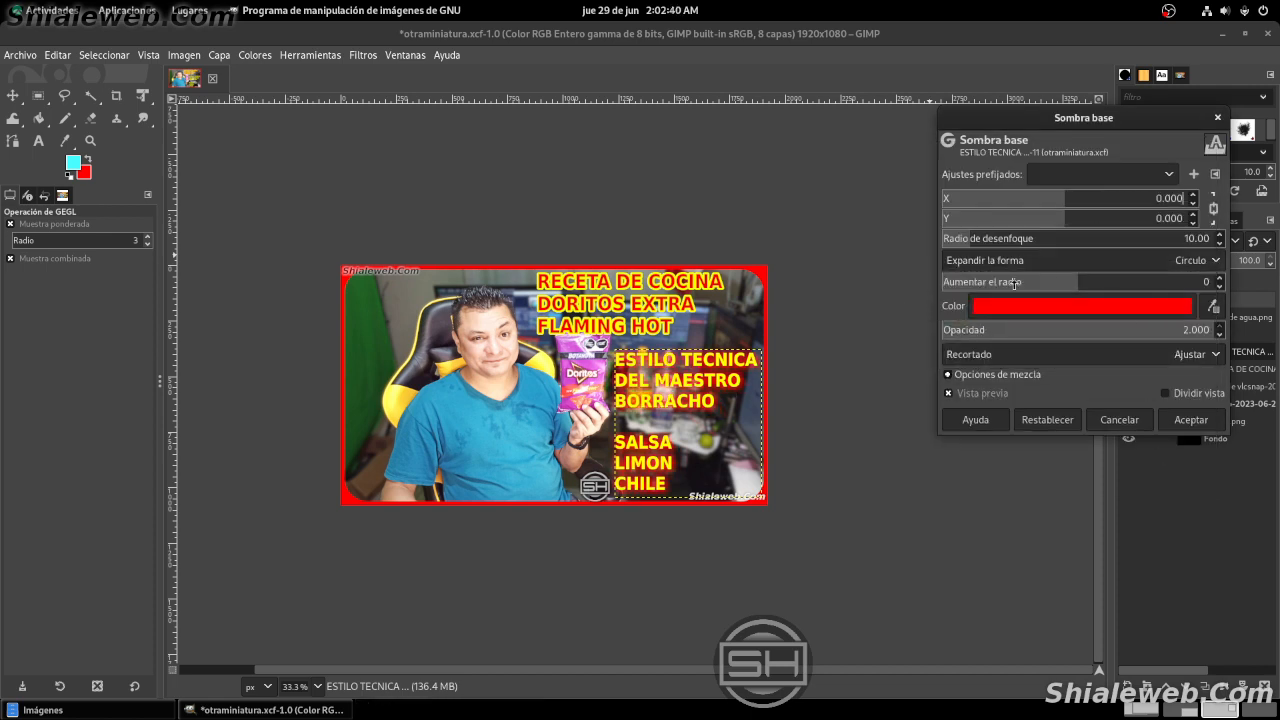
- Set the shadow's blur radius to 0, raise its grow radius to about 9 and apply the filter
drag(970, 240, 770, 240)
click(1217, 280)
click(1217, 280)
click(1217, 280)
click(1217, 280)
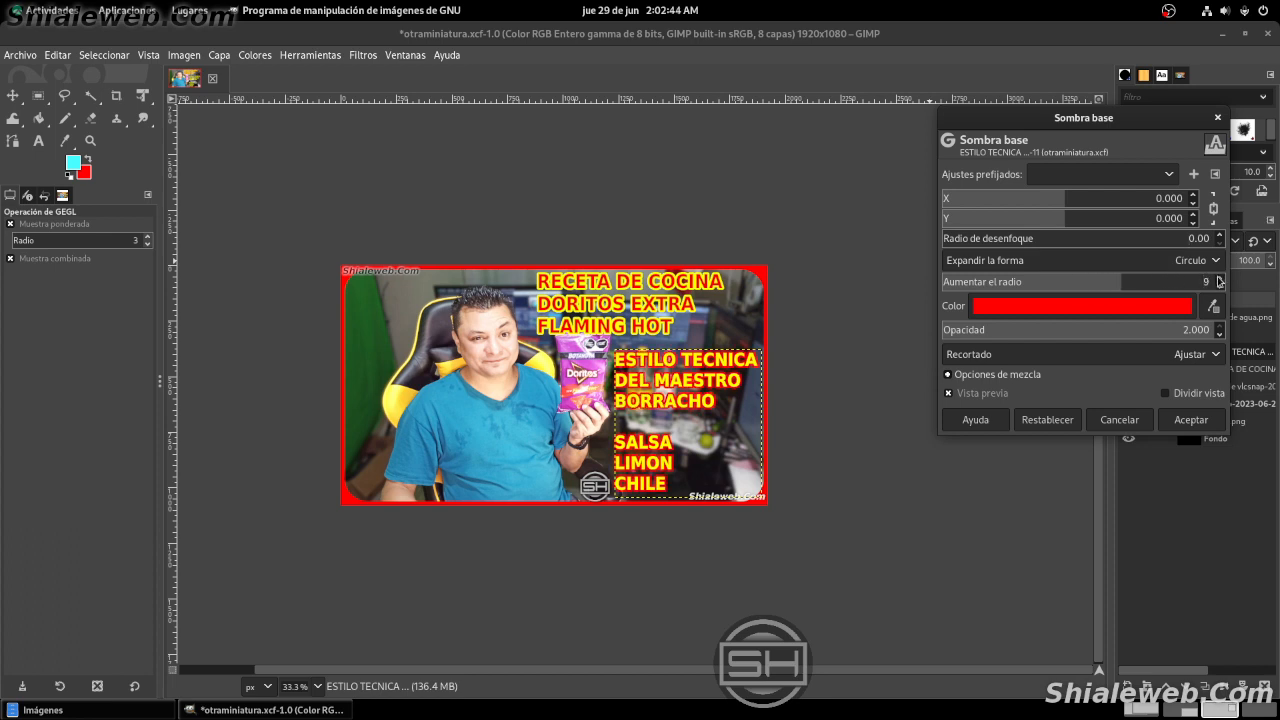
click(1218, 280)
click(1190, 419)
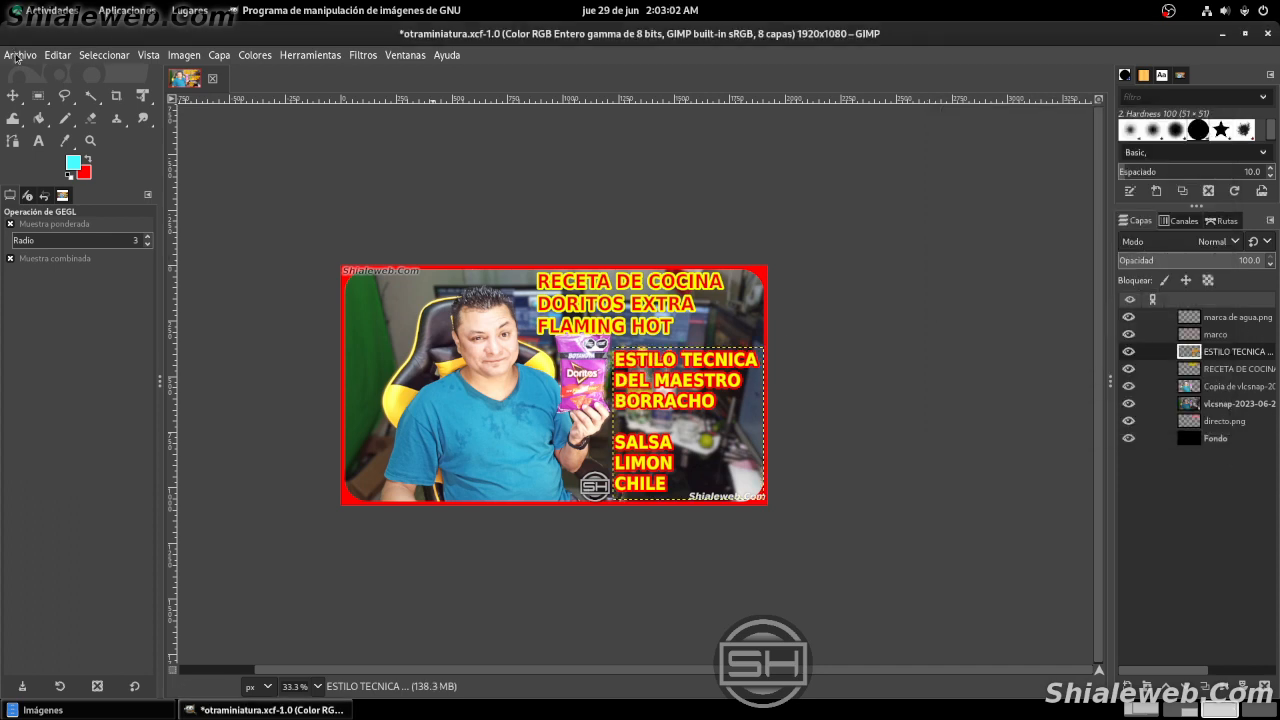
- Save the image, make the Fondo layer active and inspect the whole thumbnail
click(15, 55)
click(50, 191)
scroll(720, 298, down, 2)
scroll(720, 298, left, 1)
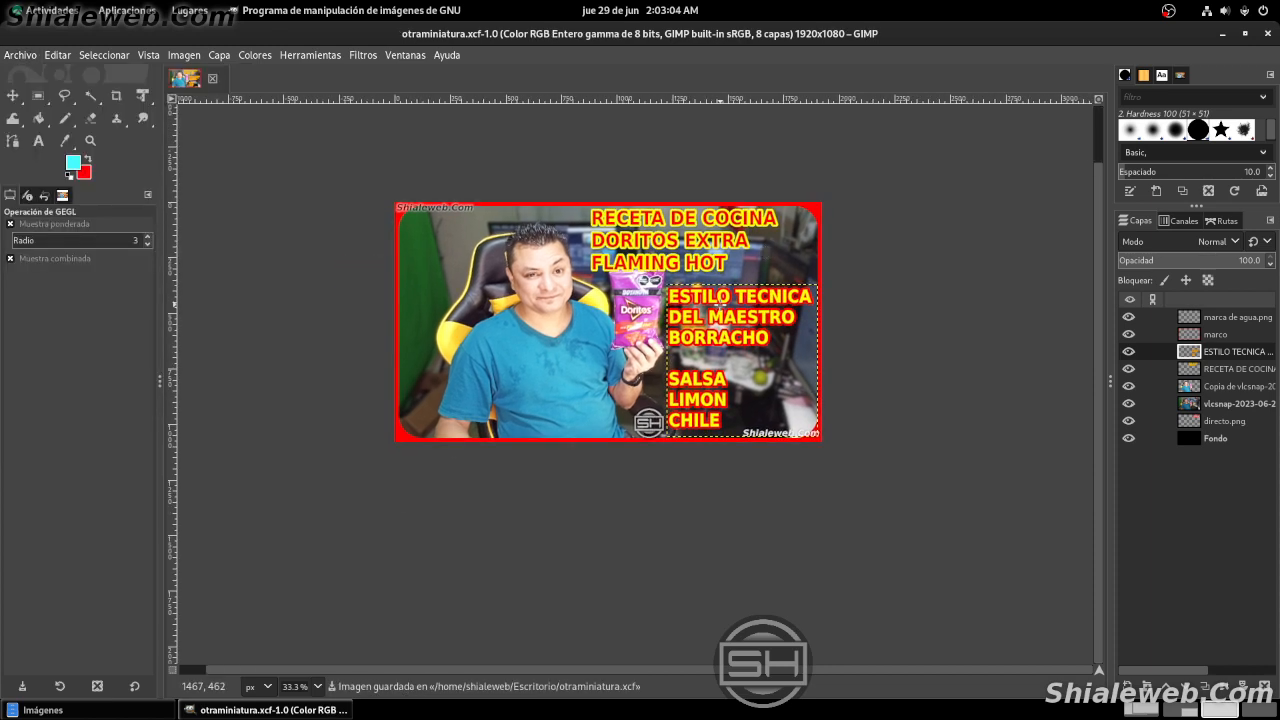
scroll(720, 299, down, 2)
click(1222, 440)
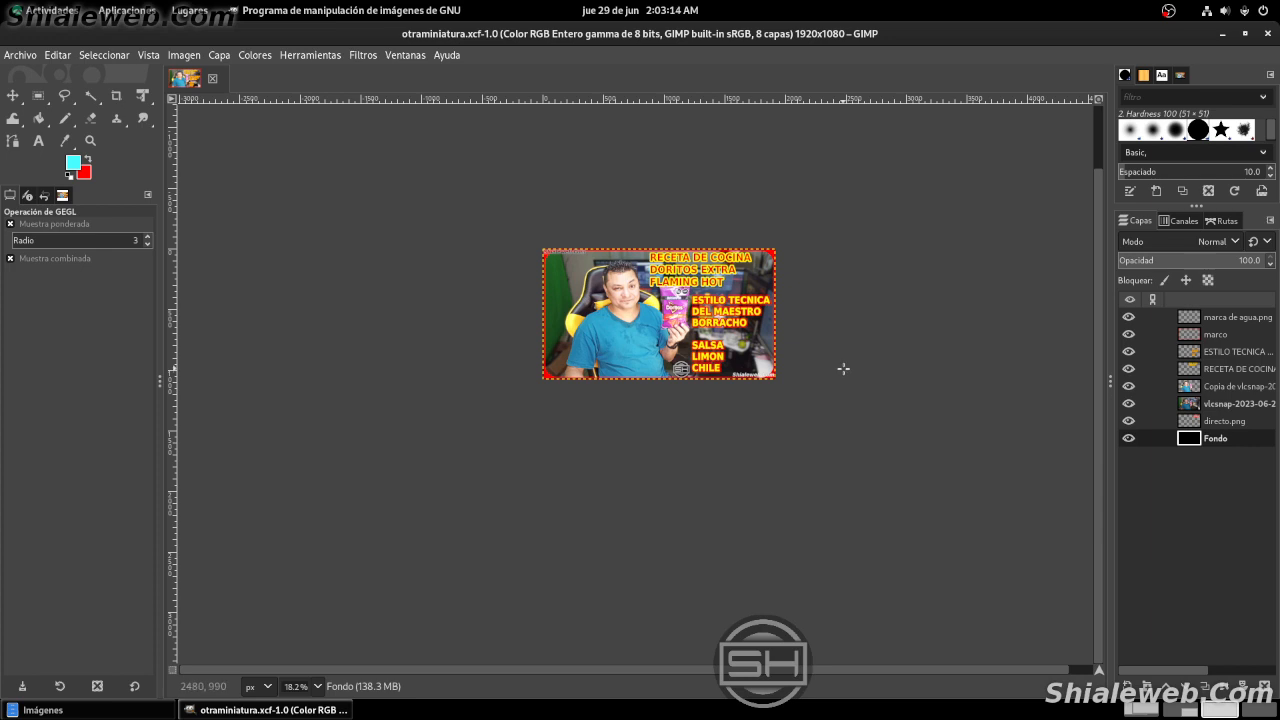
scroll(843, 368, up, 2)
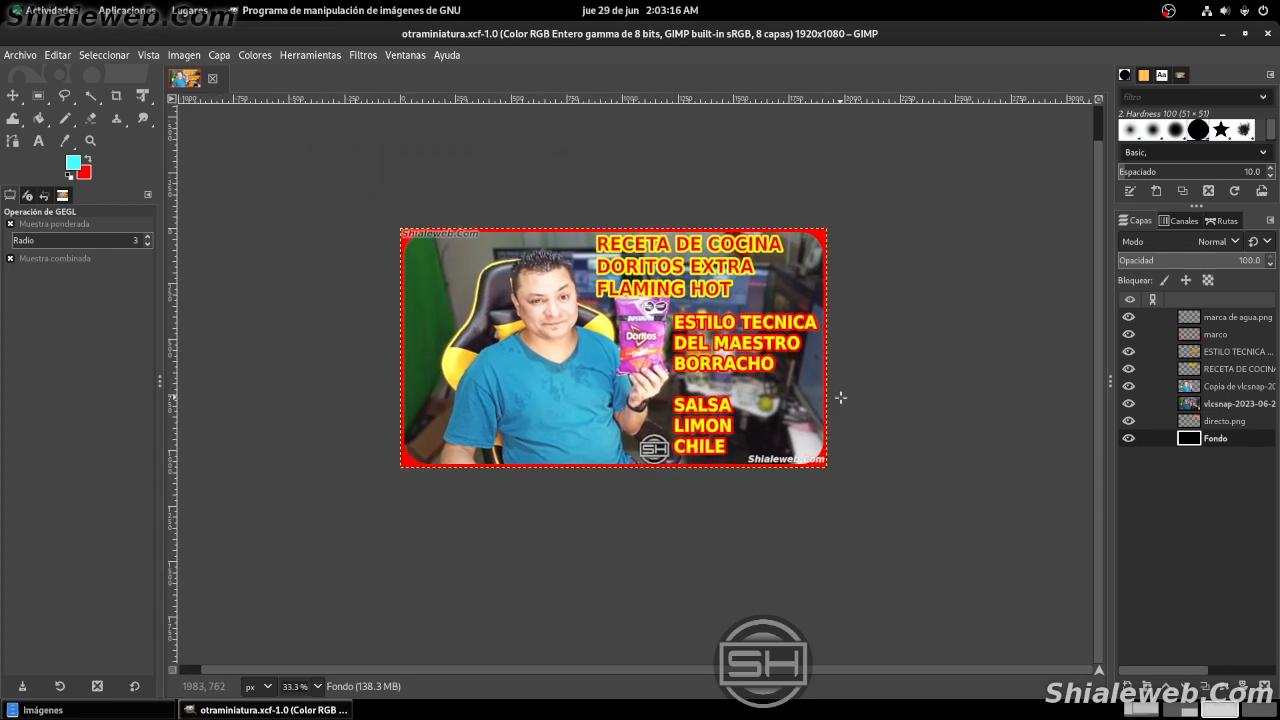
scroll(848, 380, up, 1)
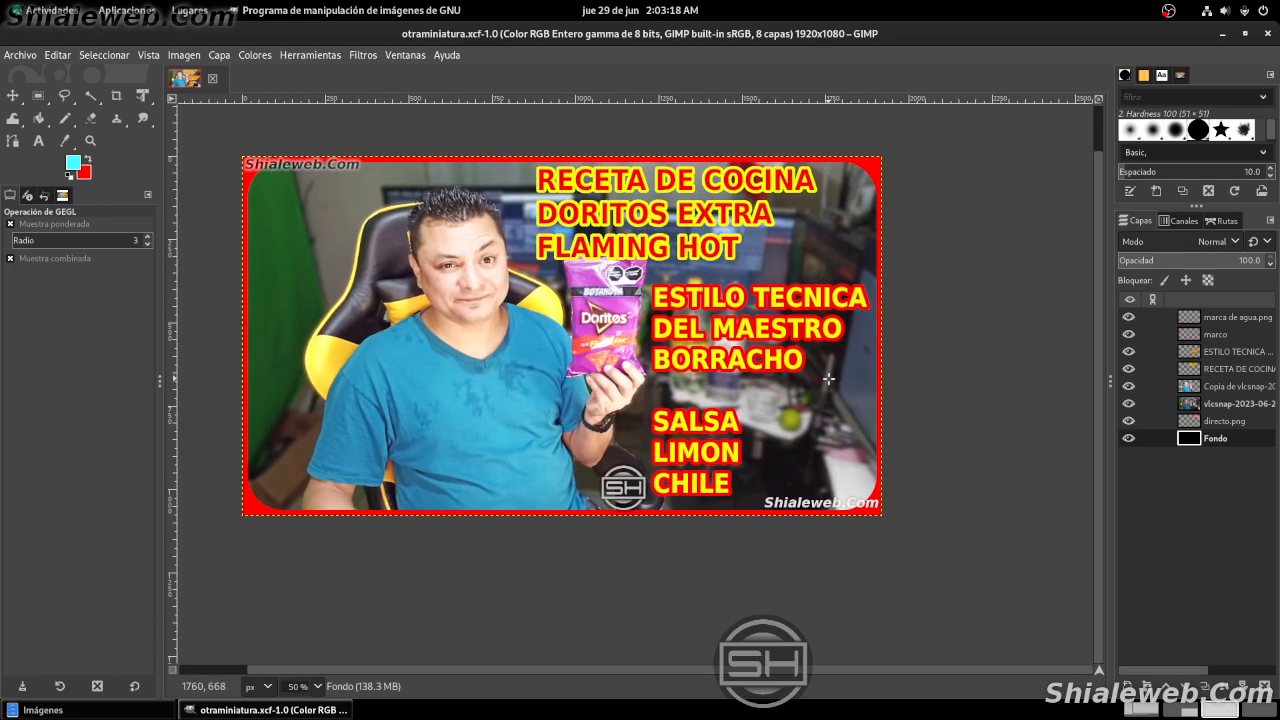
scroll(821, 380, down, 1)
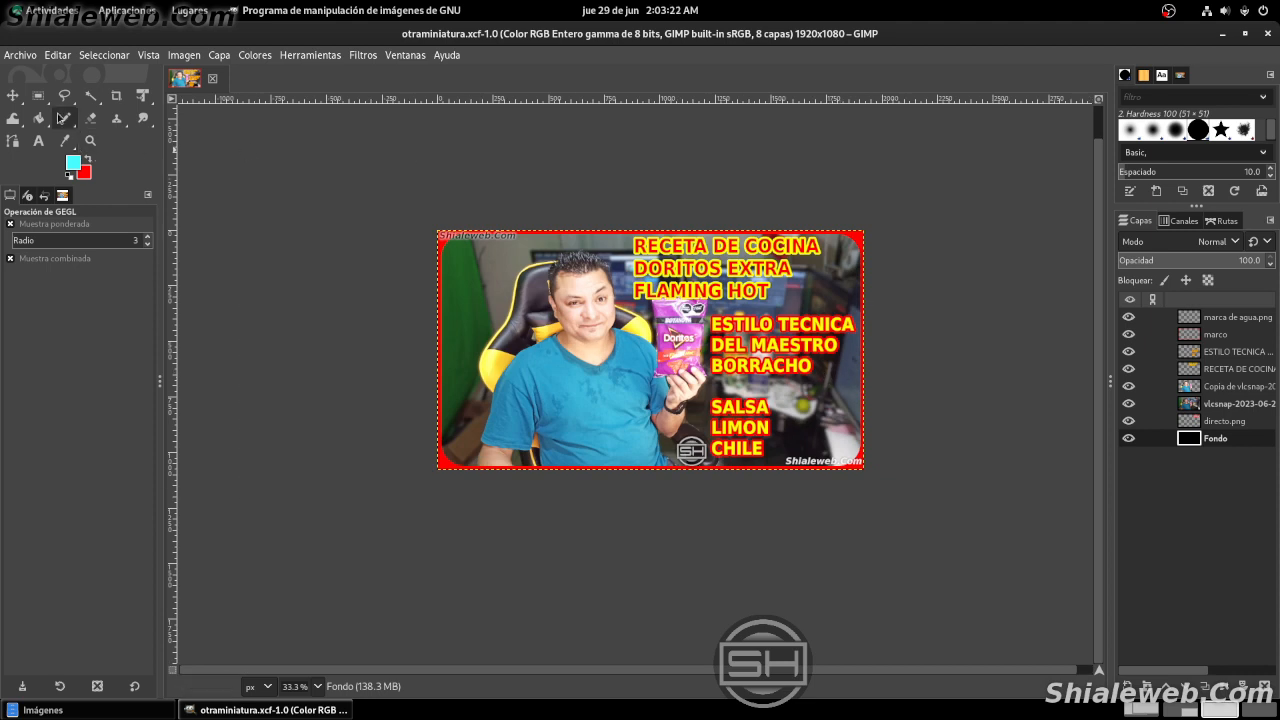
click(22, 56)
click(50, 289)
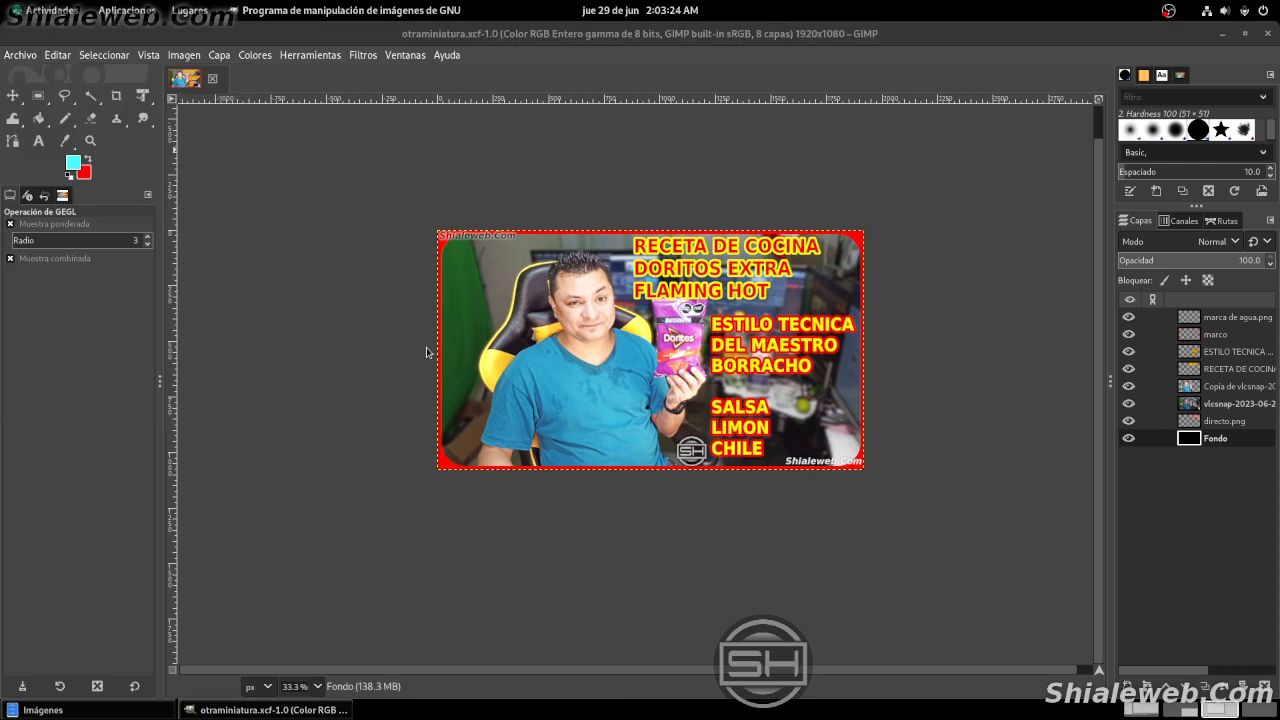
key(ctrl+a)
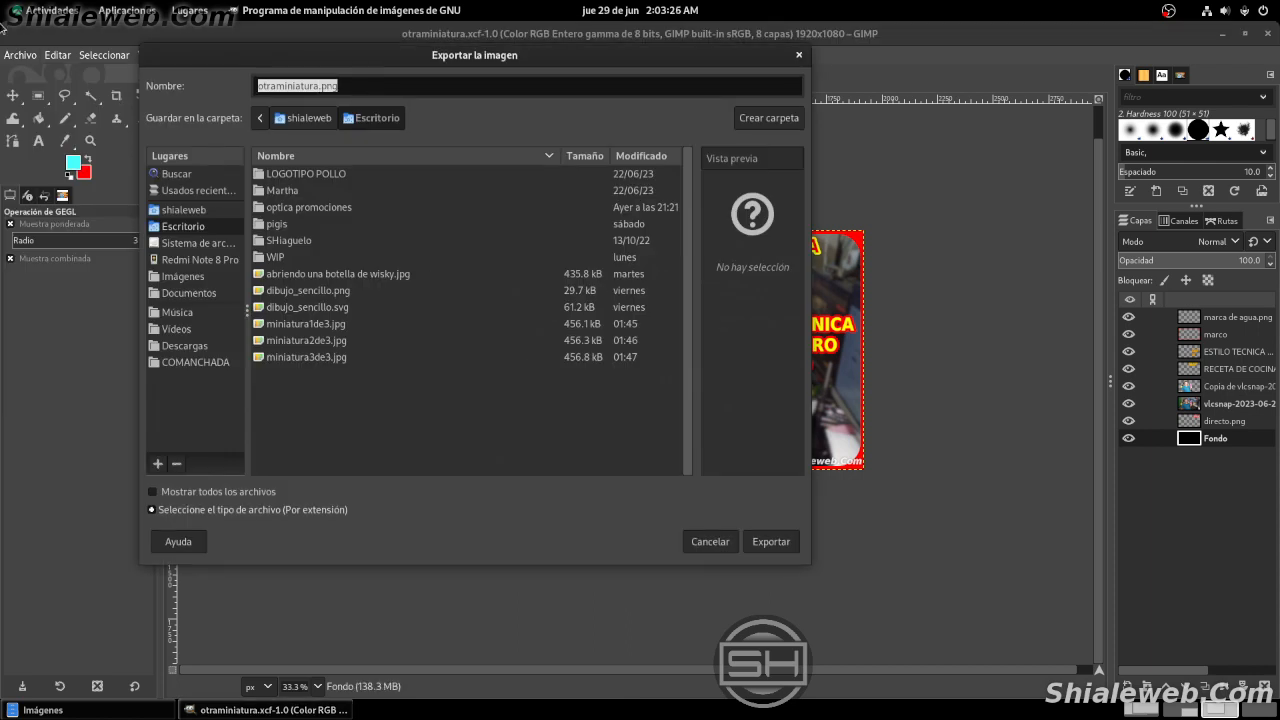
text(D)
text(doritosextra.jpg)
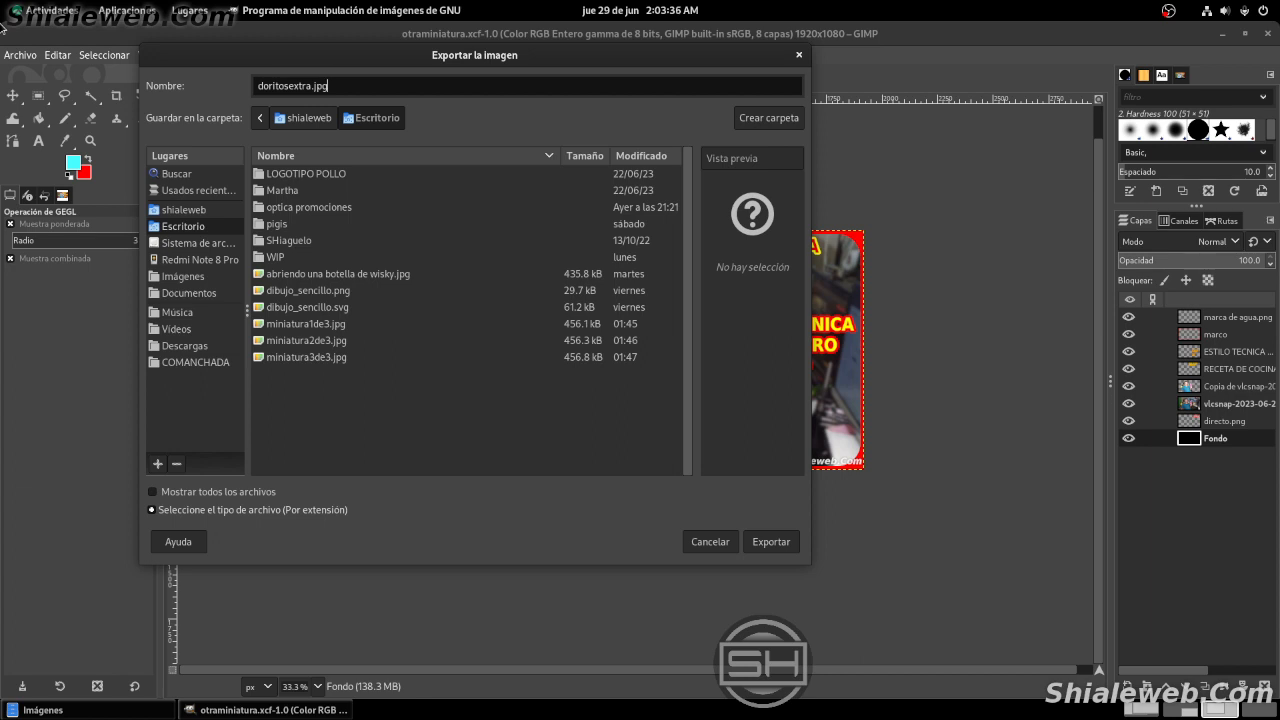
click(729, 552)
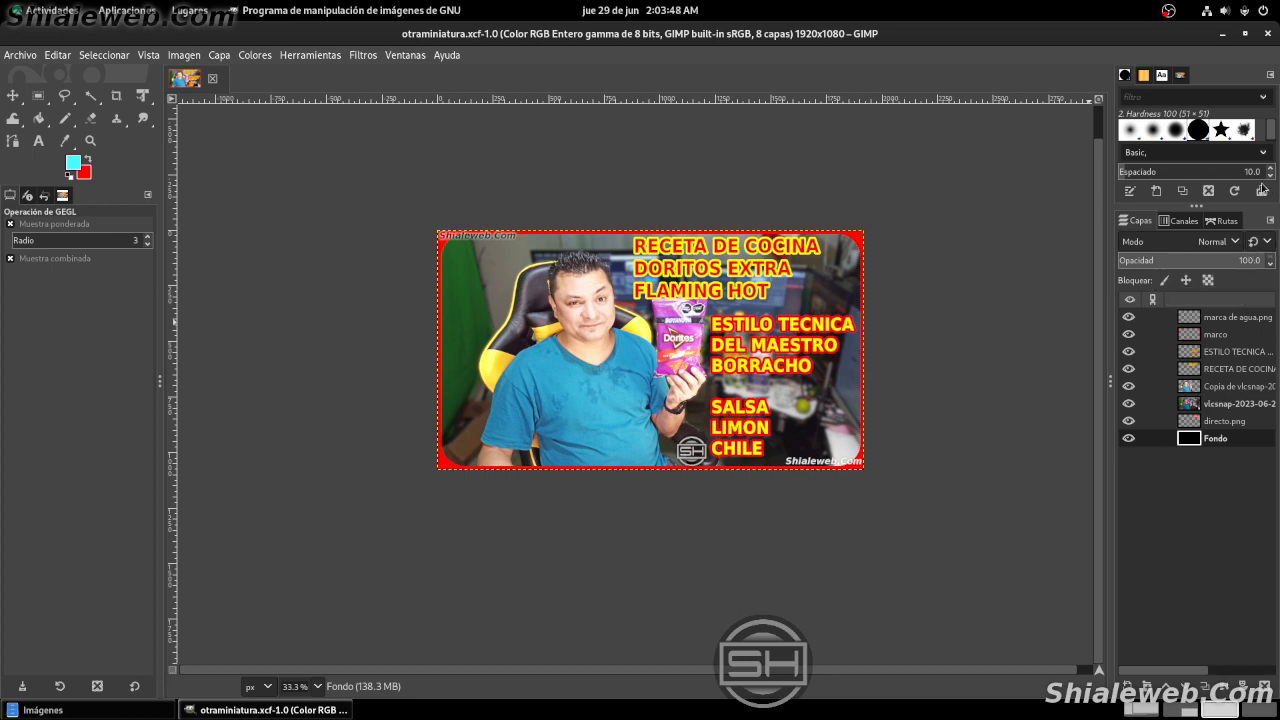
- Add a text box over the image's upper-left area reading PARTE 1 DE 2 in 70 px cyan text
click(38, 140)
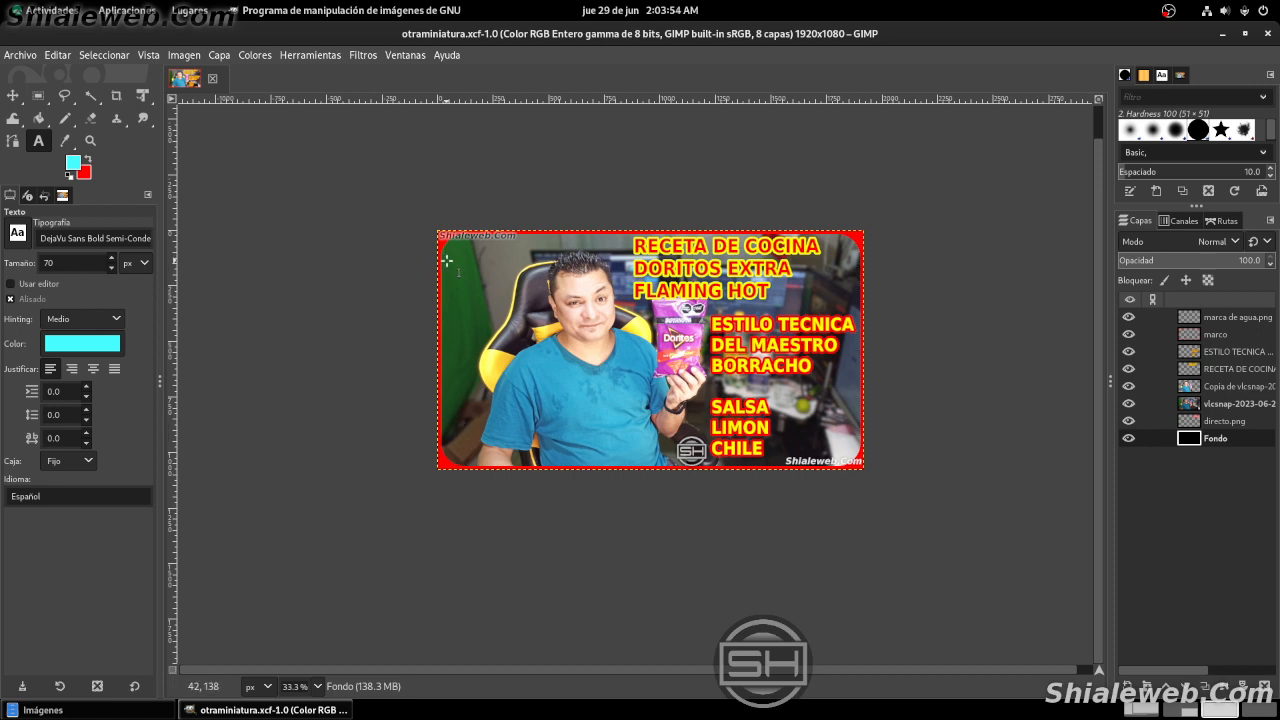
drag(450, 258, 541, 307)
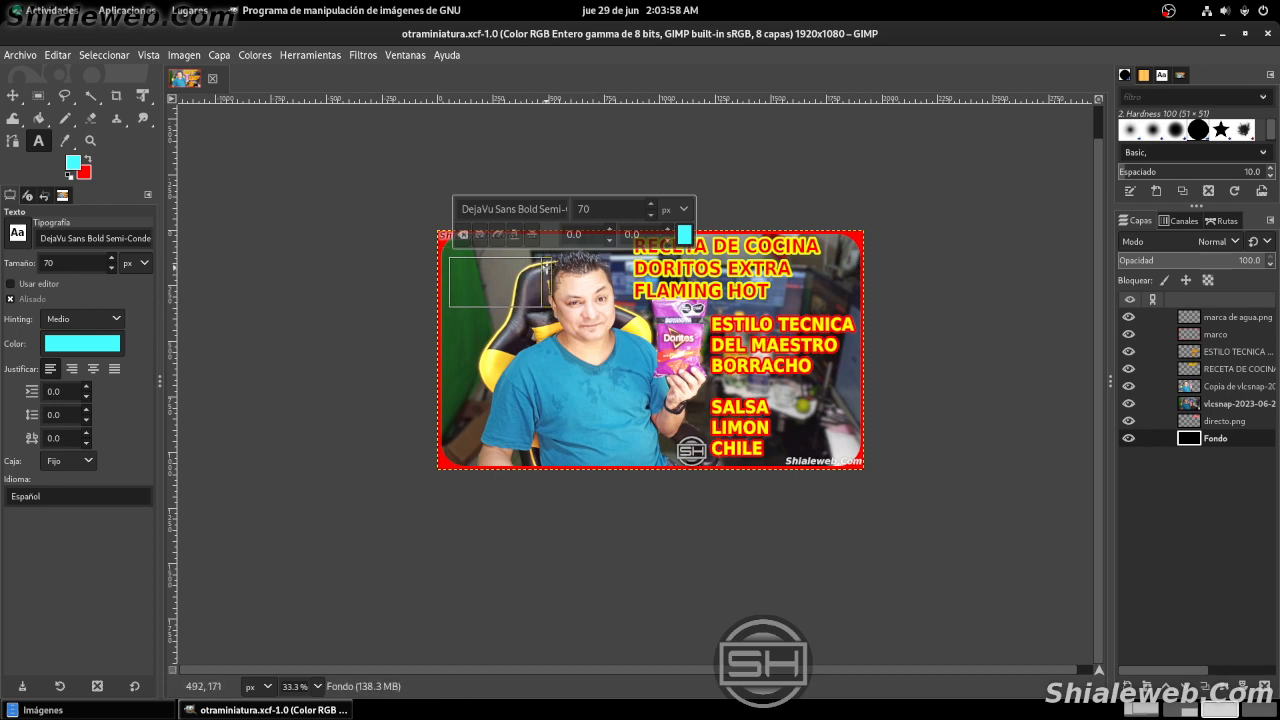
drag(545, 259, 556, 236)
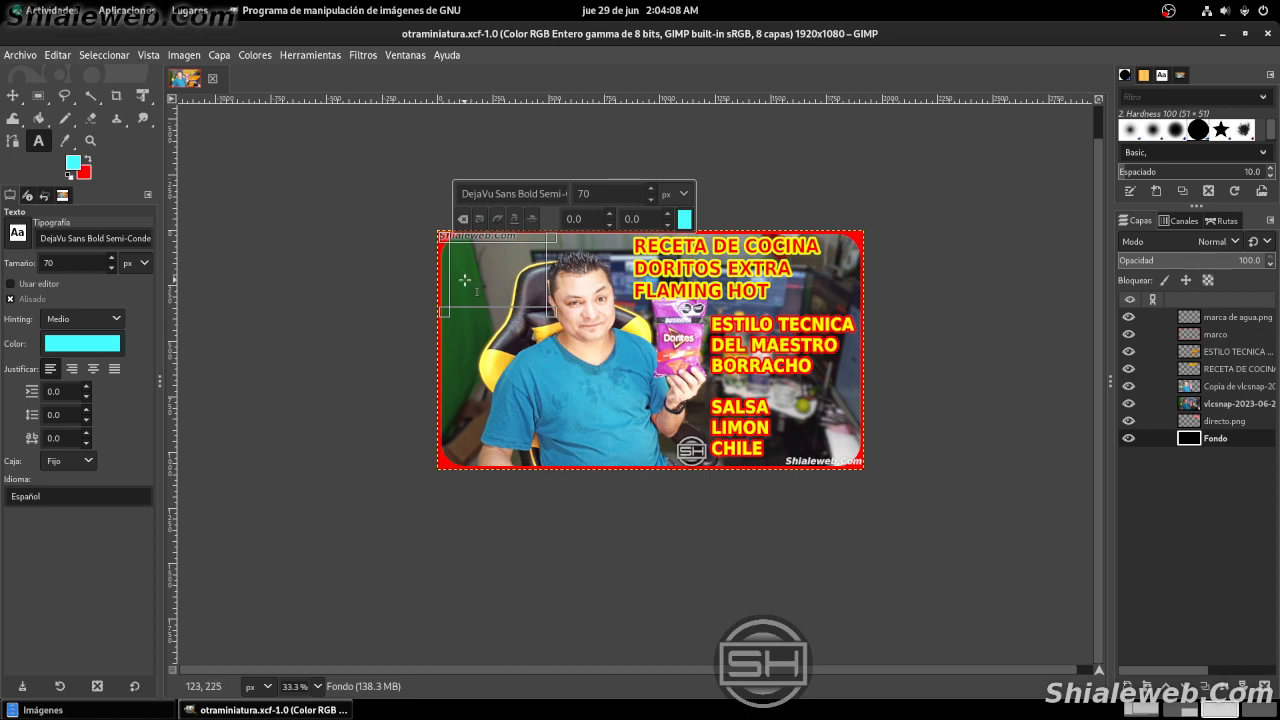
text(P)
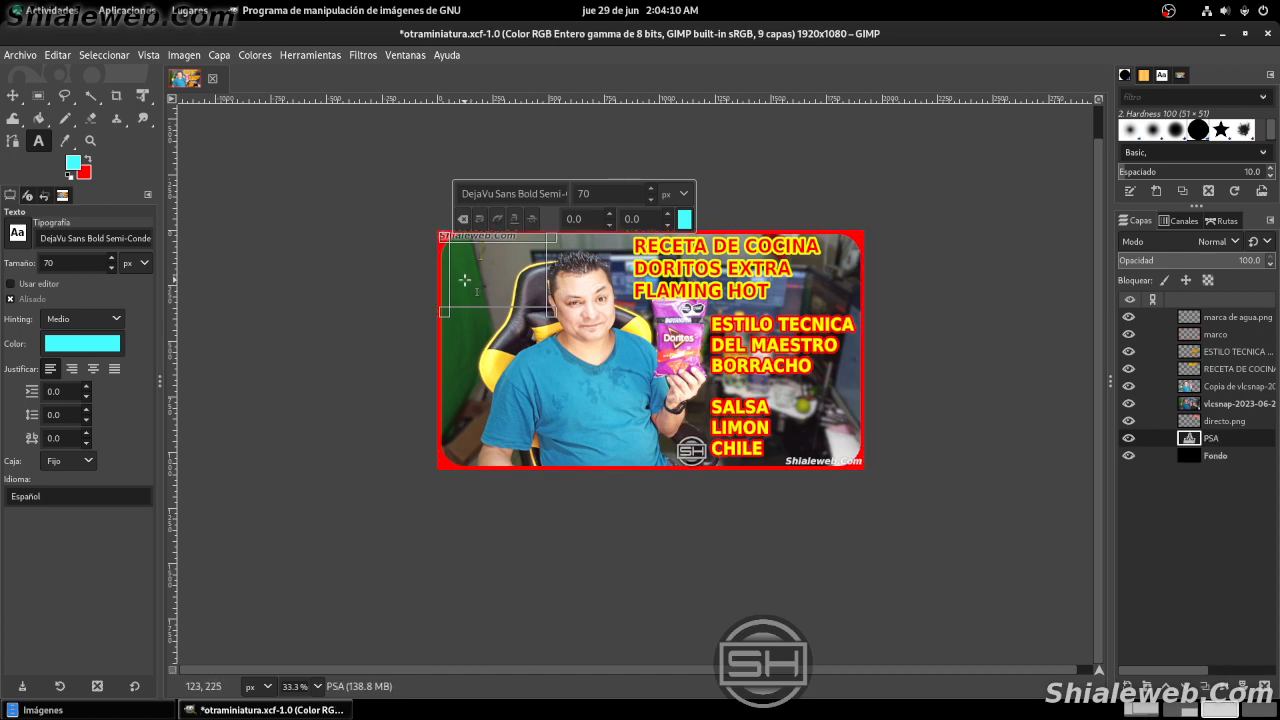
text(ARTE 2 D)
key(BackSpace)
key(BackSpace)
key(BackSpace)
text(1 DE 2)
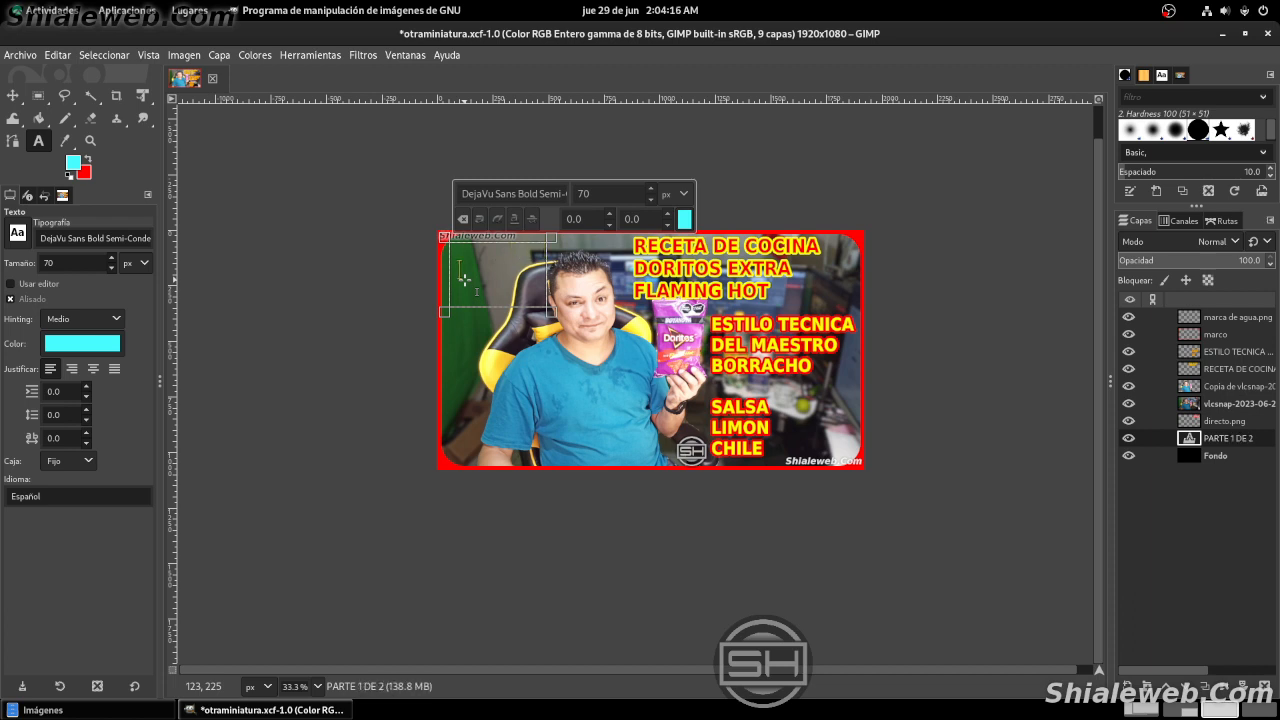
- Move the PARTE 1 DE 2 layer directly above the ESTILO TECNICA layer and reshape its text box to fit one line
drag(1200, 444, 1207, 350)
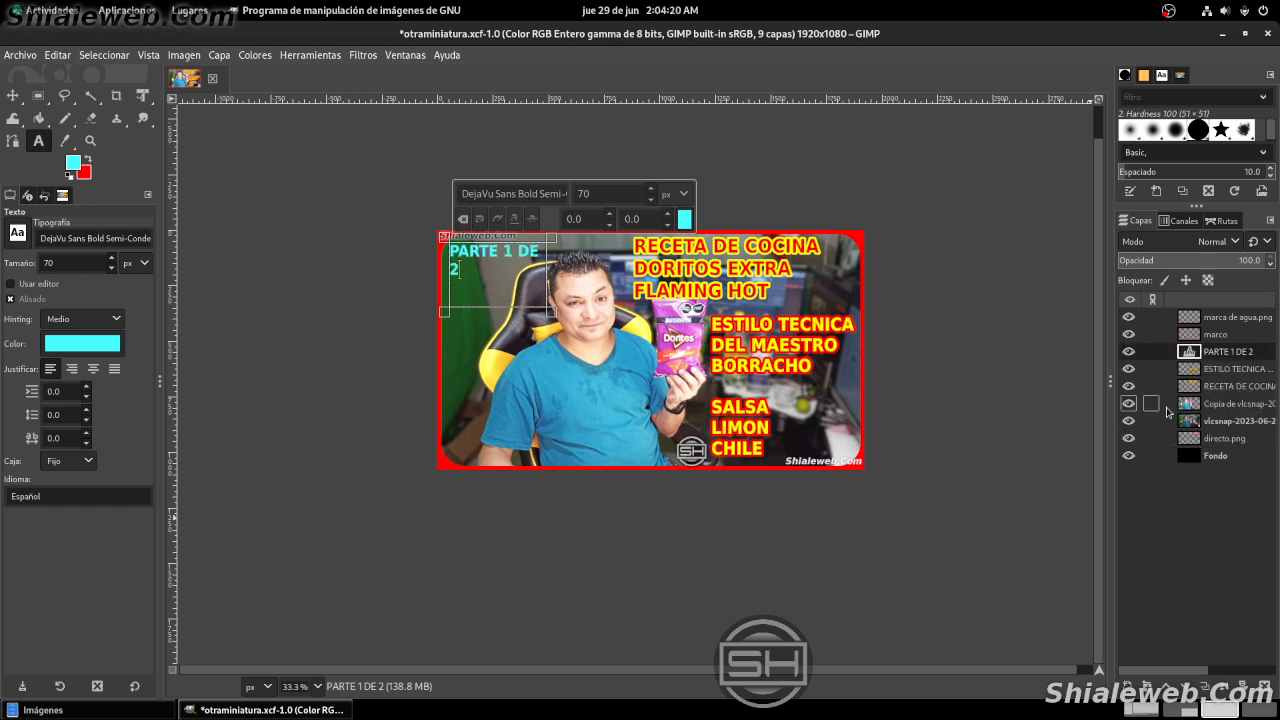
drag(549, 310, 569, 268)
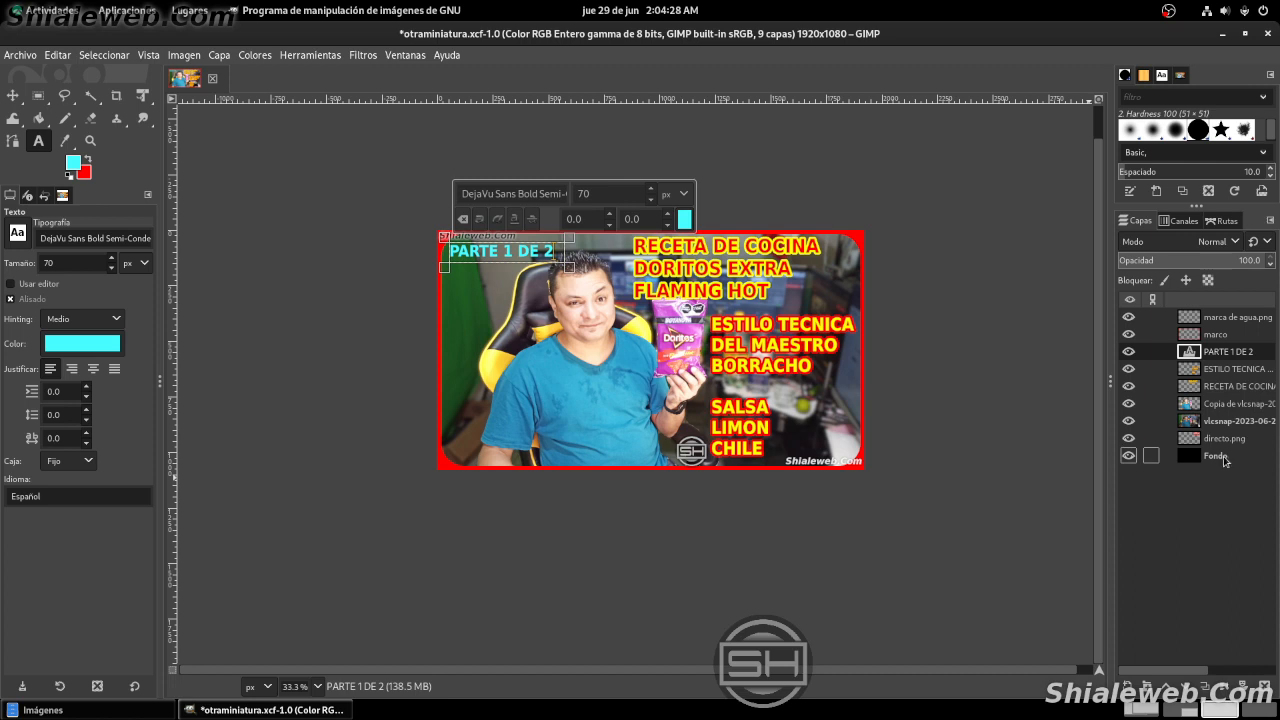
- Move the PARTE 1 DE 2 text into the gap between the words BORRACHO and SALSA
click(1222, 456)
key(m)
click(1225, 352)
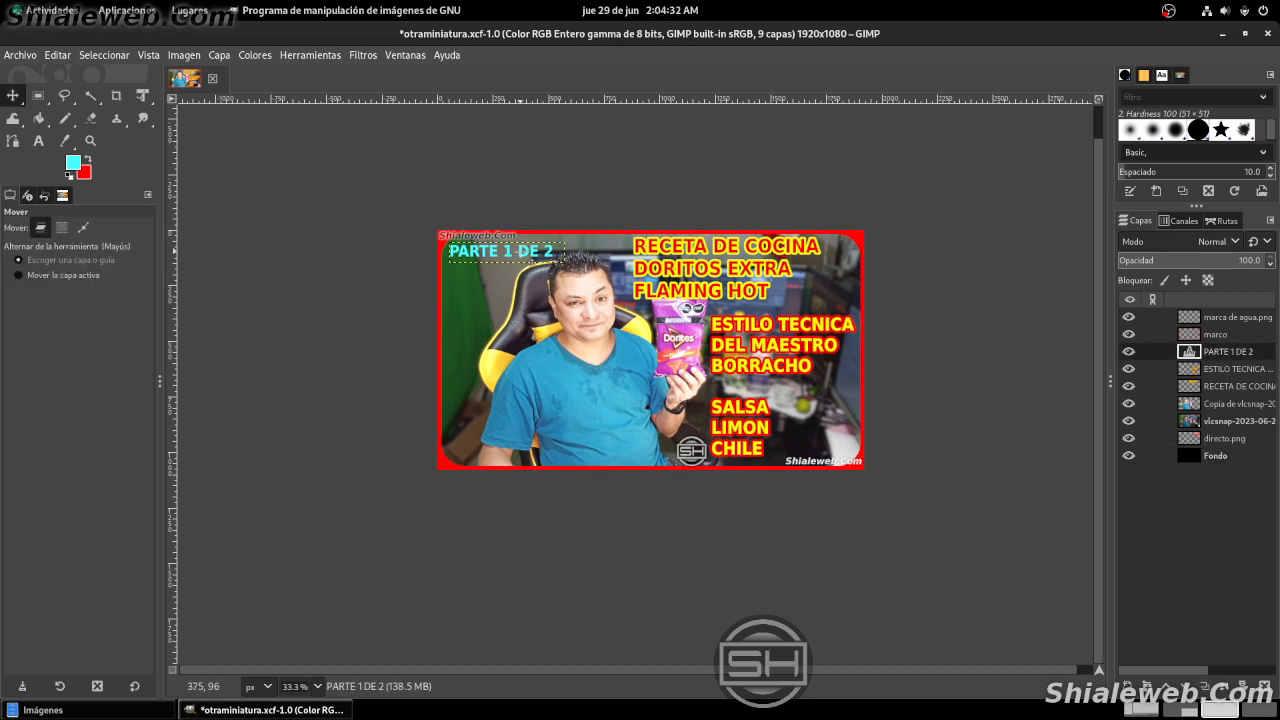
drag(524, 254, 823, 401)
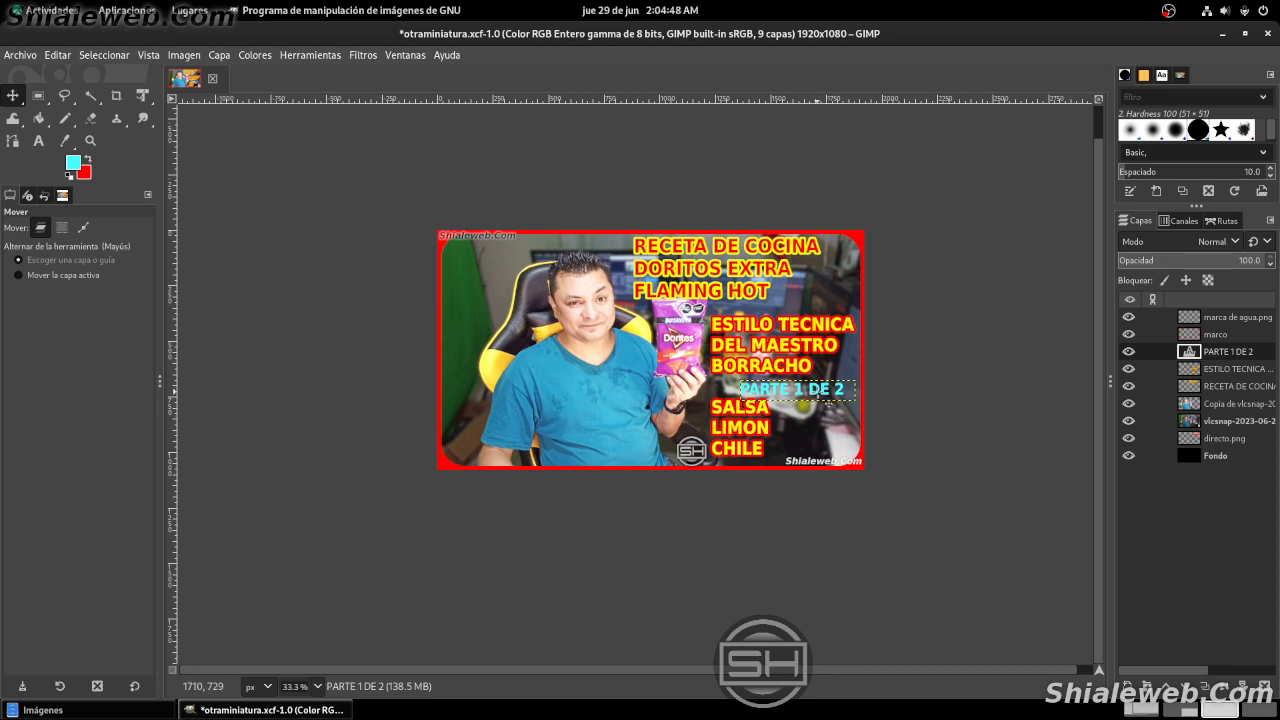
- Extend the PARTE 1 DE 2 text box slightly to the left and increase all its text to 80 px
key(t)
click(828, 400)
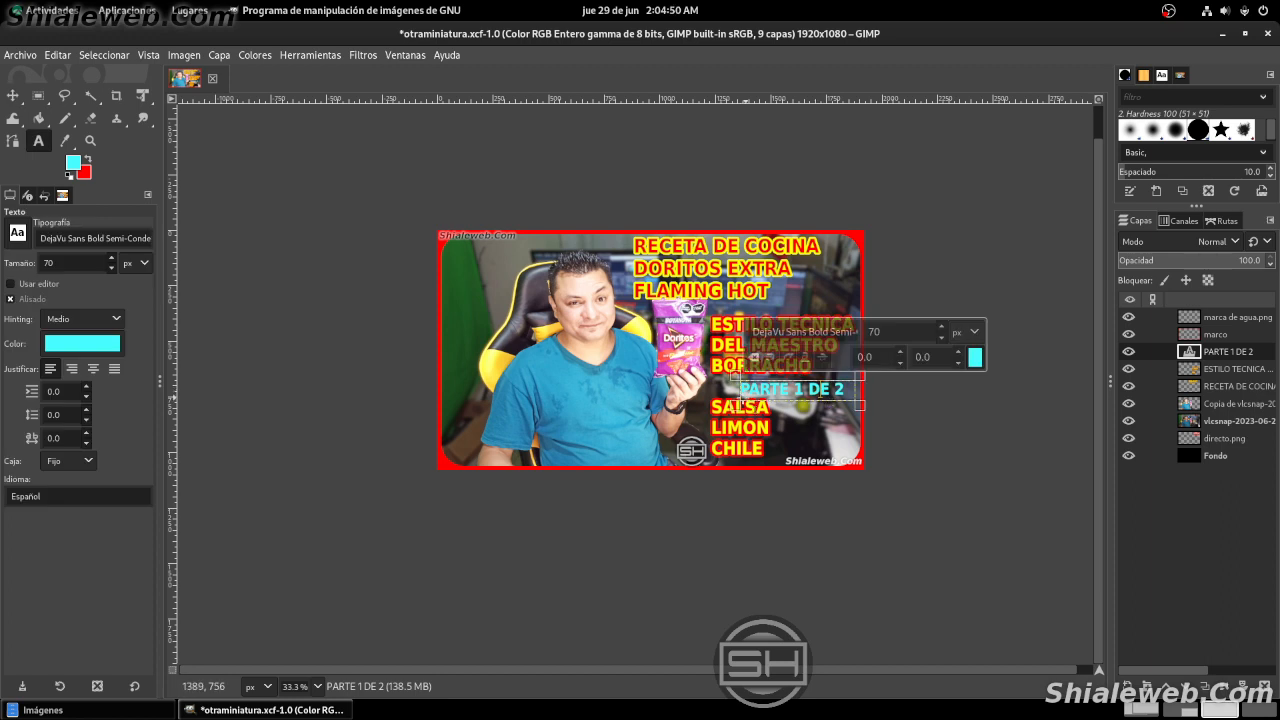
drag(735, 391, 723, 389)
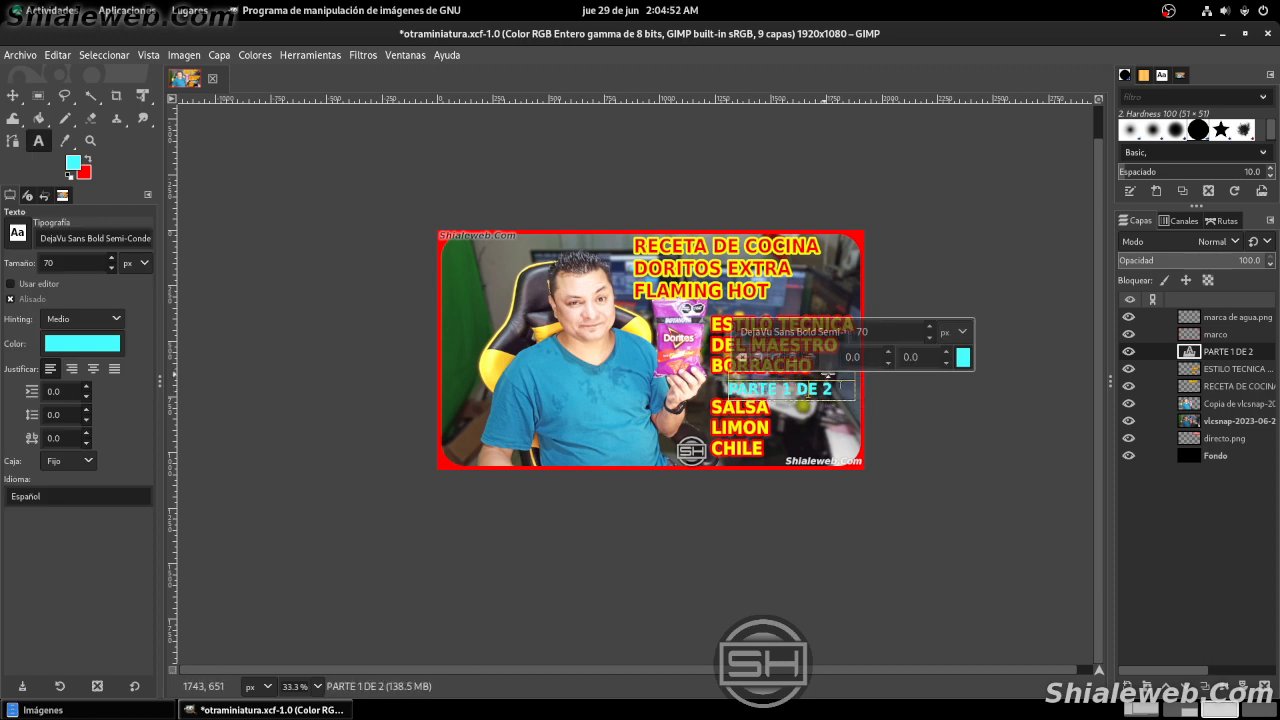
key(ctrl+a)
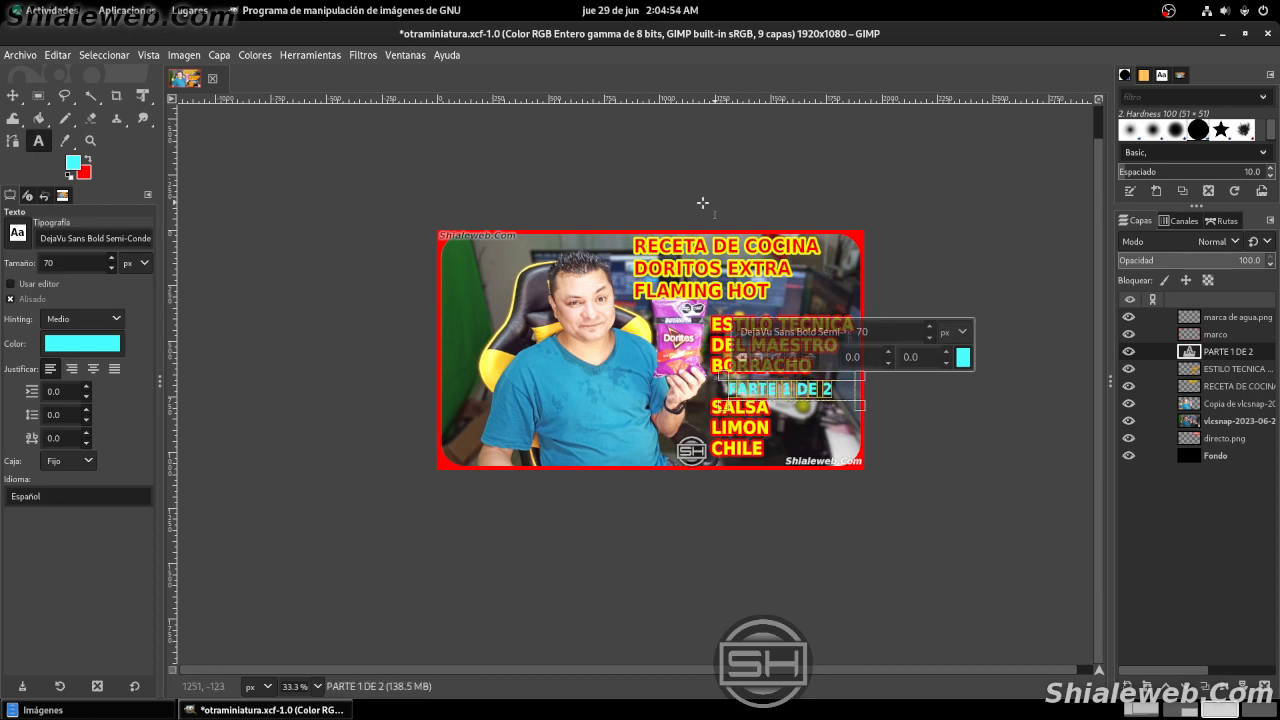
scroll(929, 329, up, 7)
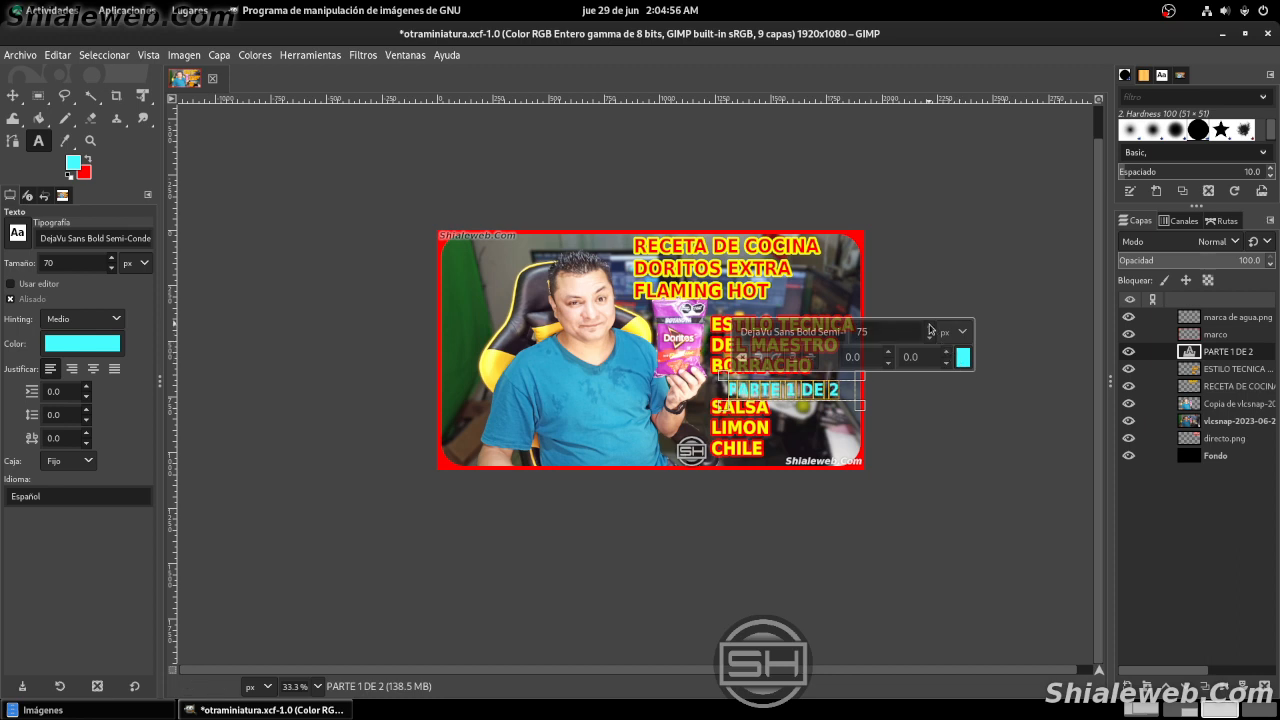
scroll(929, 329, up, 3)
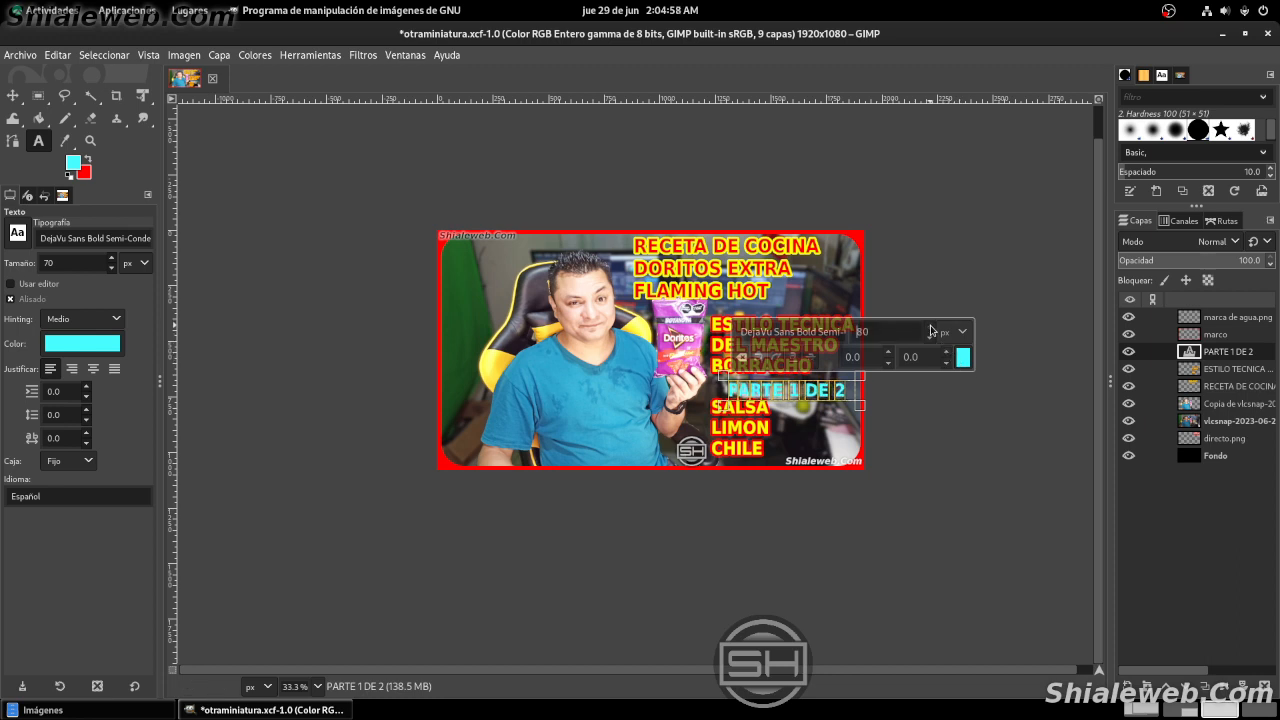
- Nudge the PARTE 1 DE 2 text slightly upward between the two text blocks and save the image
click(1216, 456)
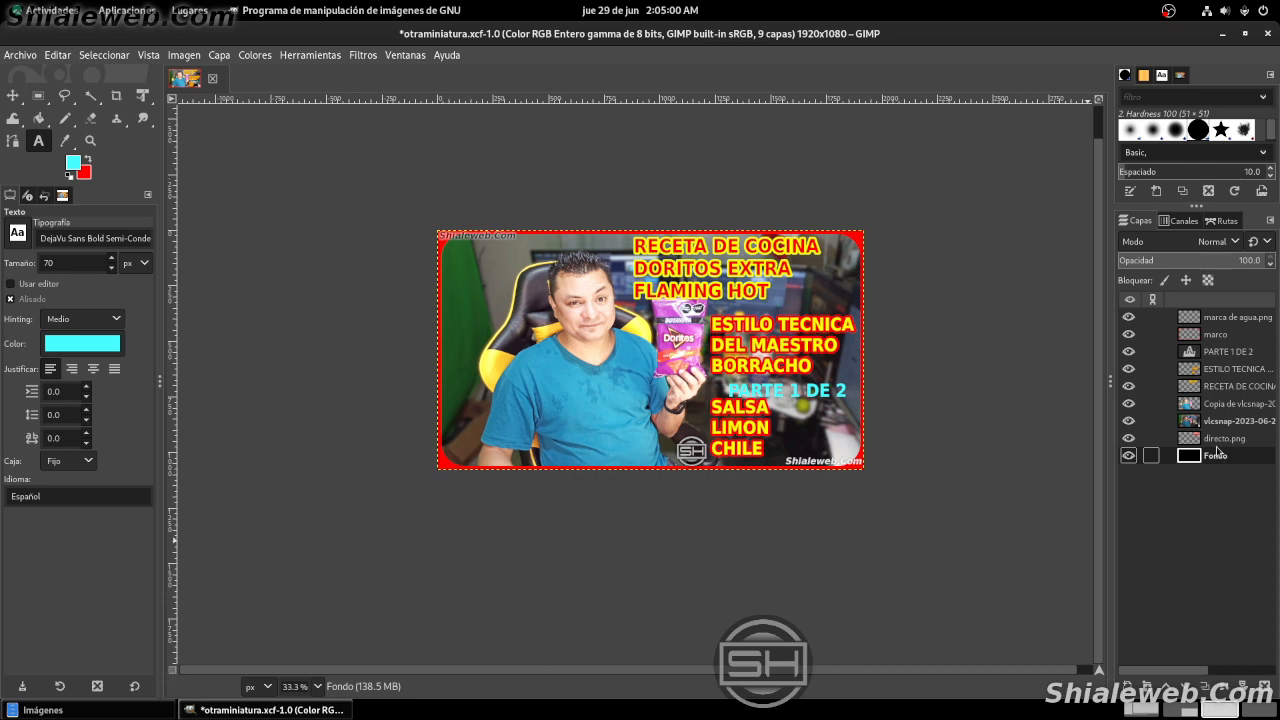
key(m)
mouse_move(808, 394)
mouse_down()
mouse_move(823, 403)
mouse_move(810, 390)
mouse_up()
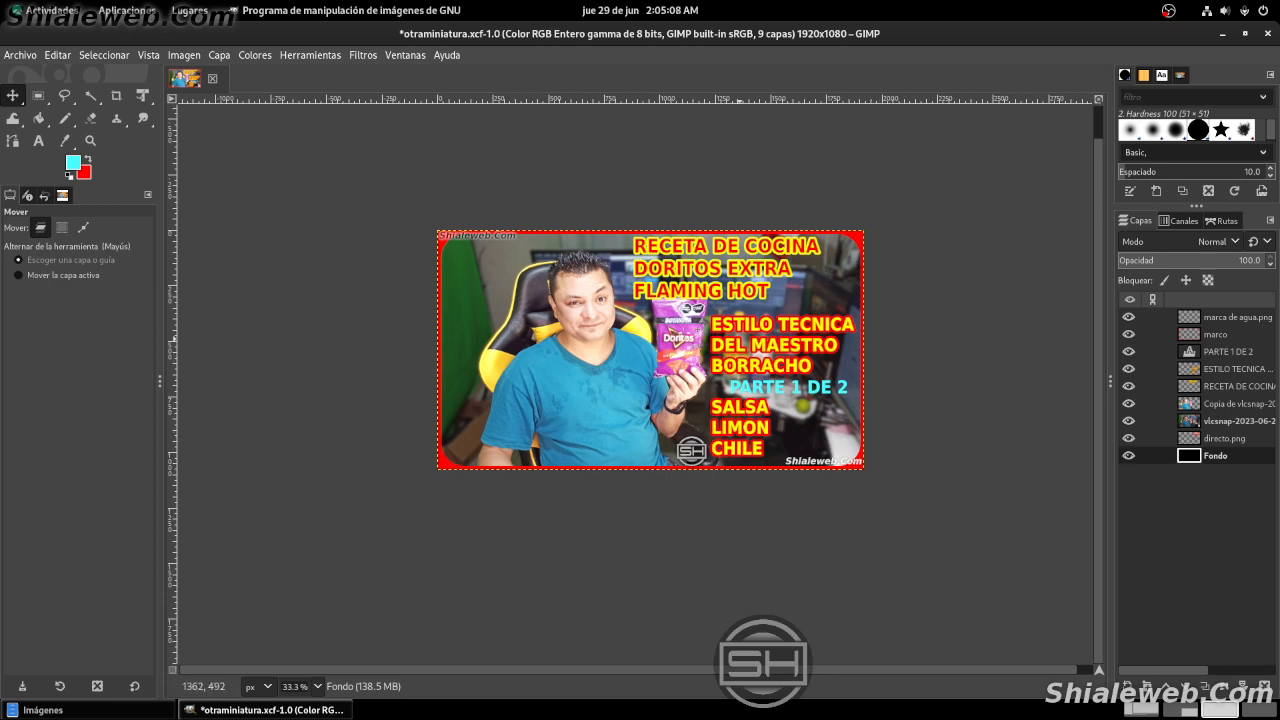
key(ctrl)
key(ctrl+s)
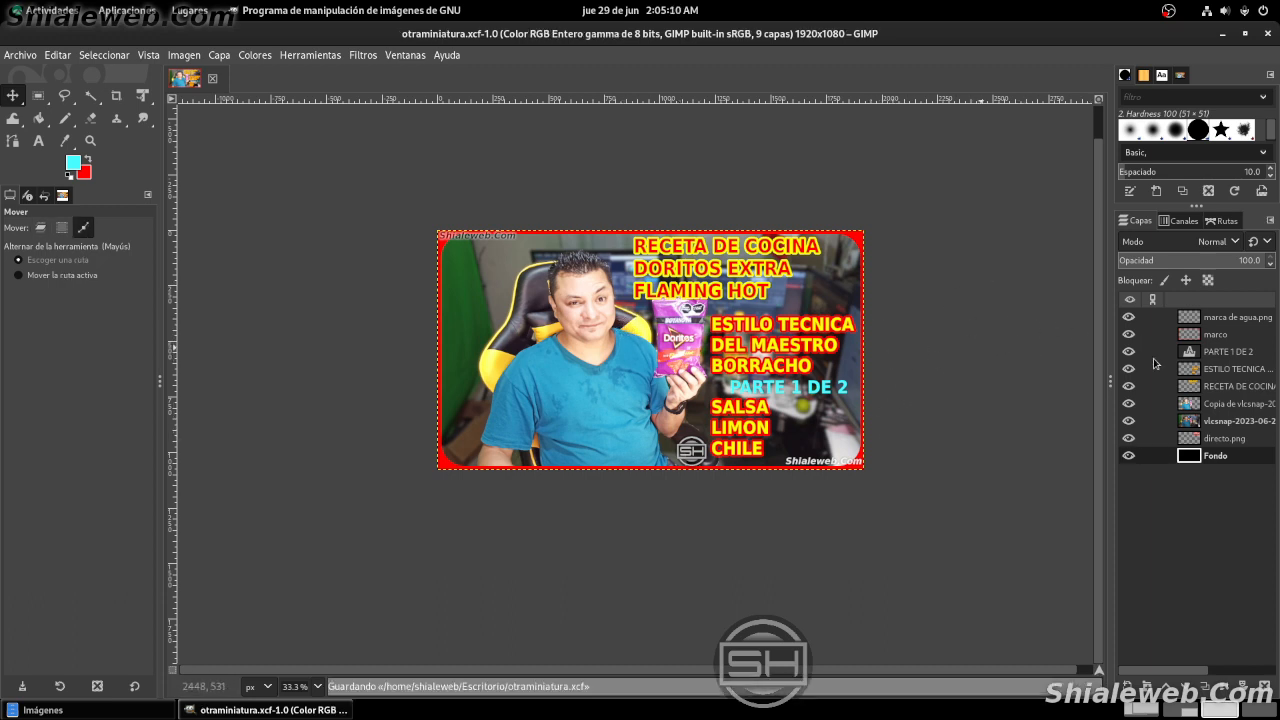
- Add a black drop shadow to the PARTE 1 DE 2 layer with X and Y offsets 0, blur radius 0 and grow radius 10
click(1222, 355)
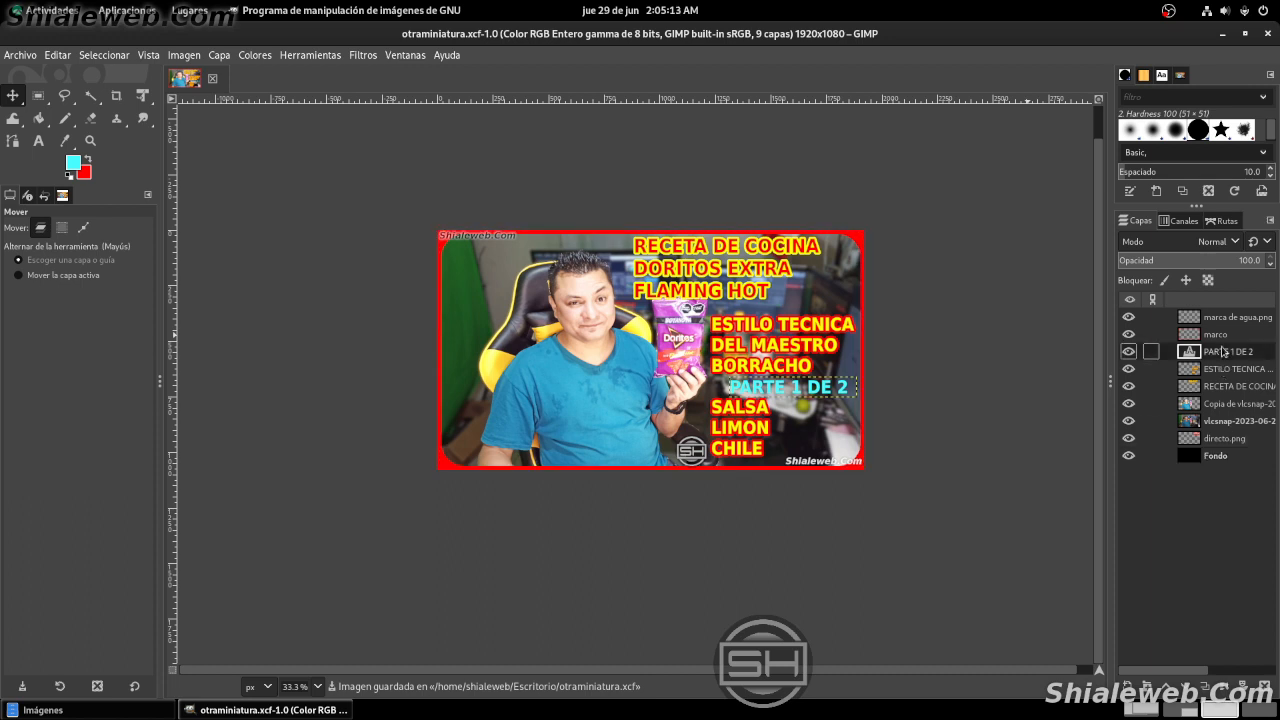
click(357, 56)
mouse_move(428, 209)
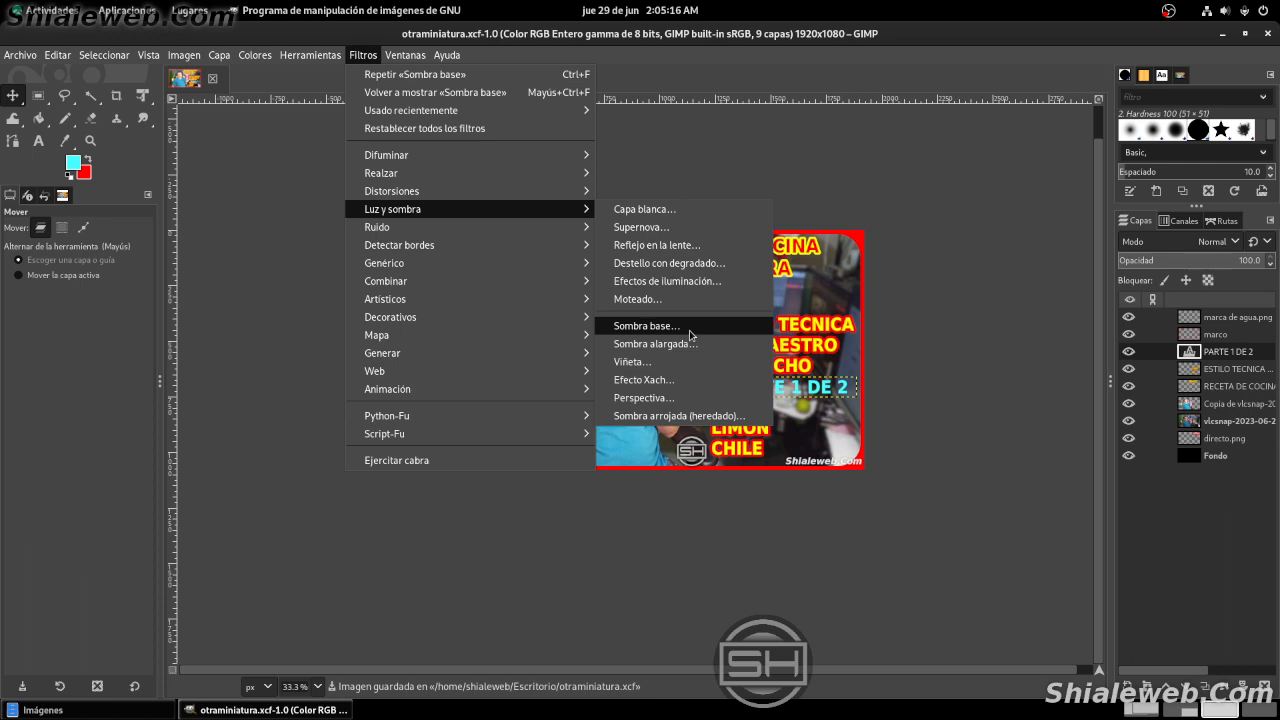
click(690, 334)
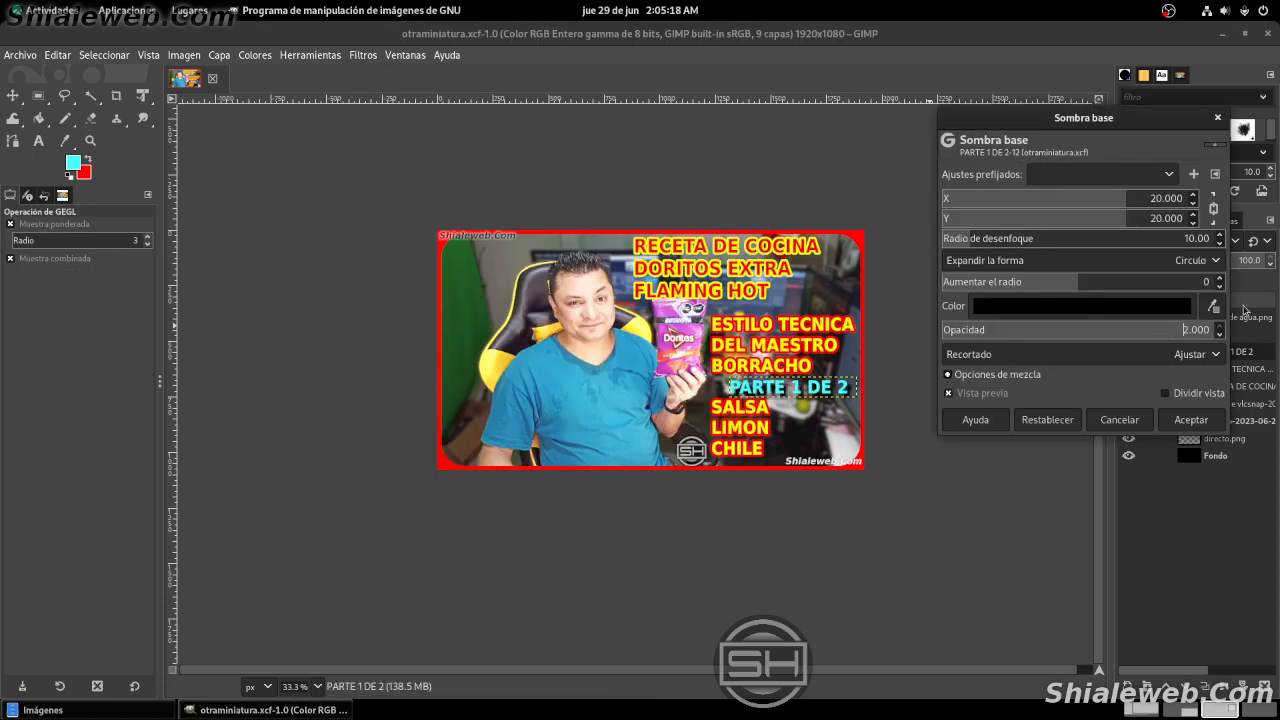
drag(1129, 201, 1155, 205)
key(BackSpace)
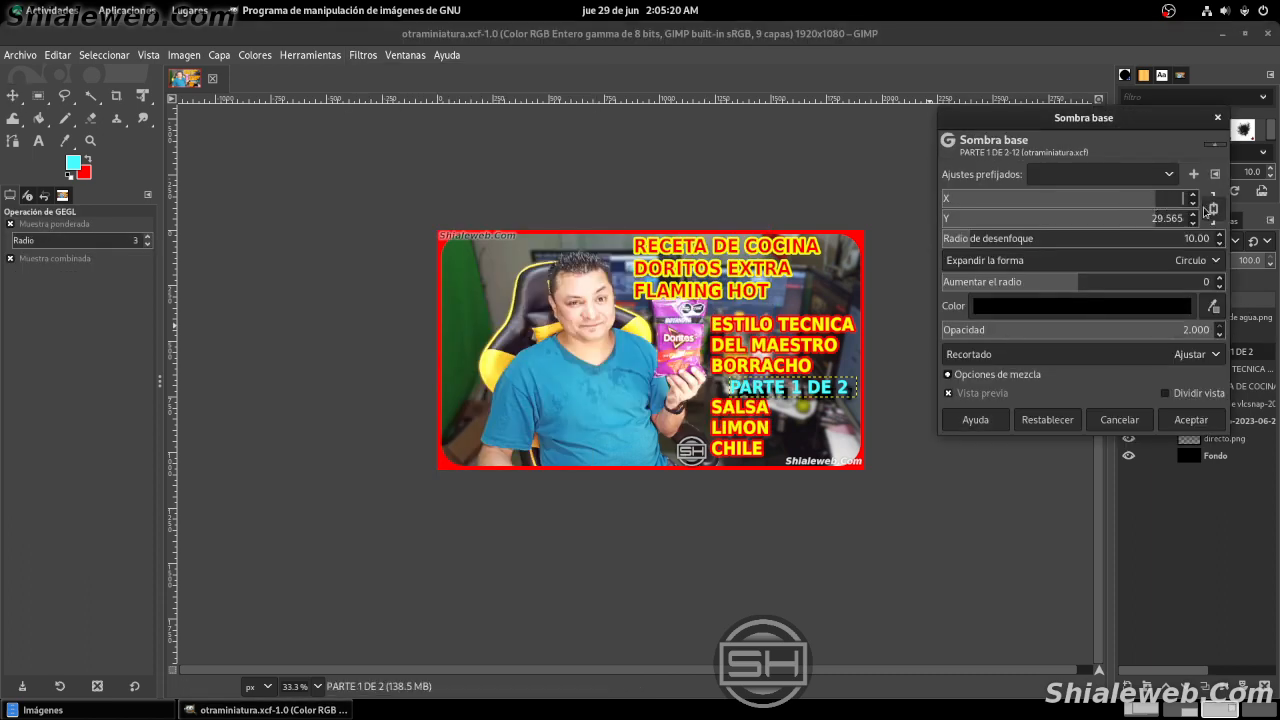
key(Return)
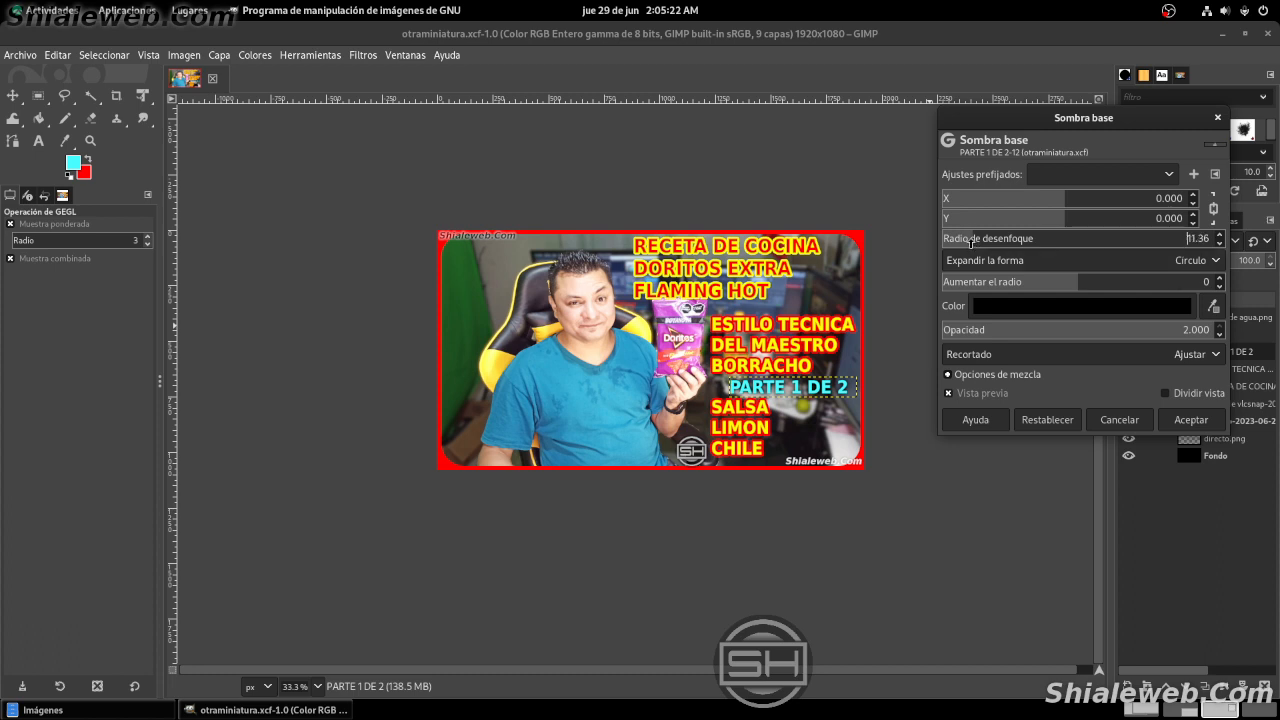
drag(972, 243, 938, 243)
scroll(1221, 282, up, 5)
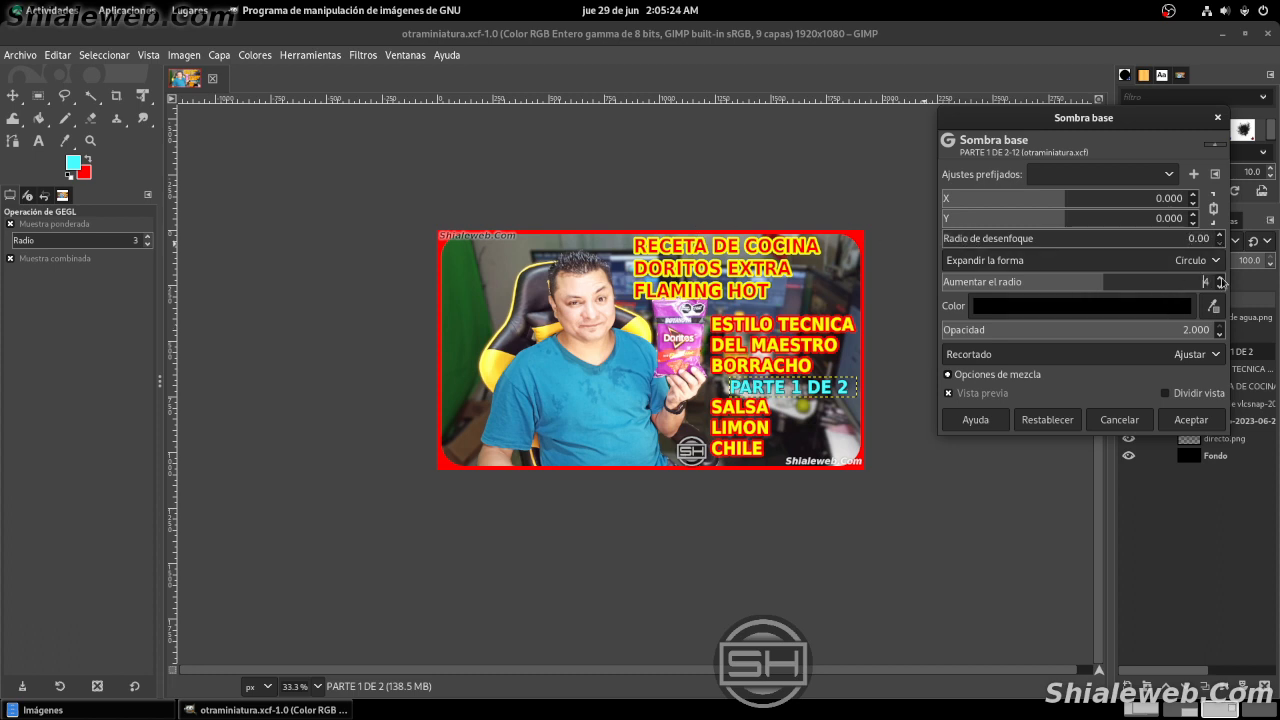
scroll(1221, 282, up, 2)
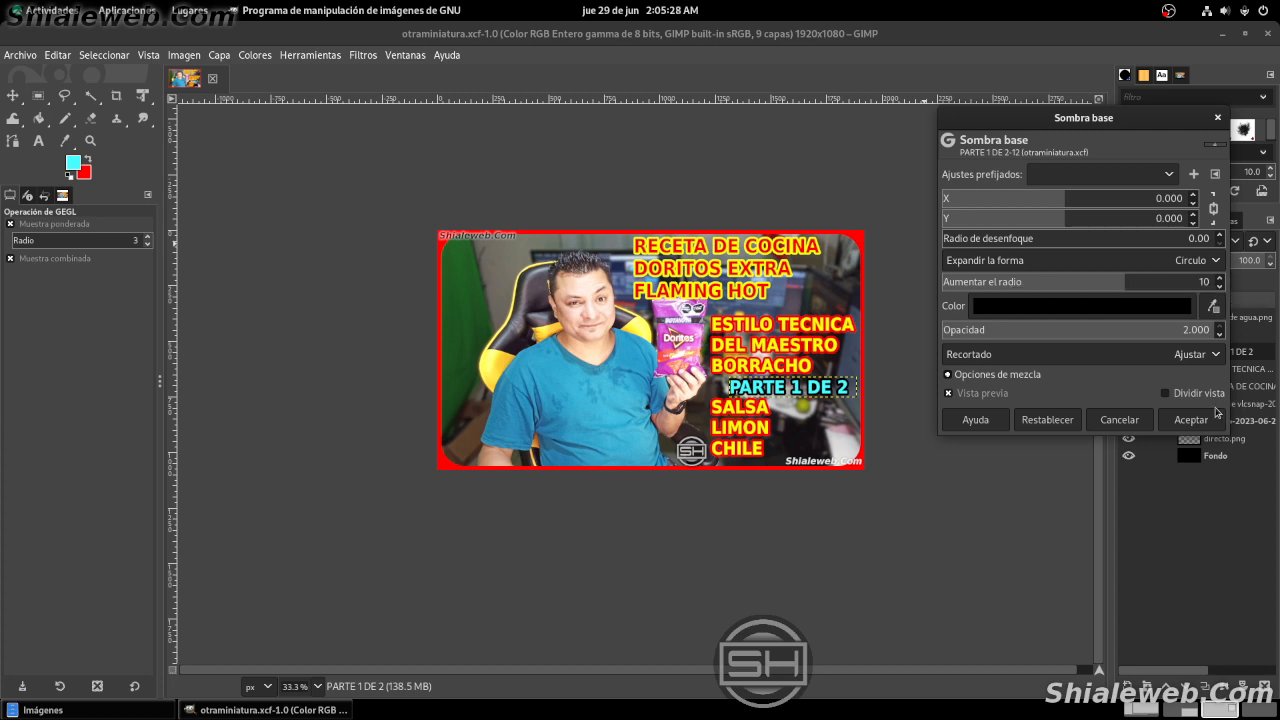
click(1212, 416)
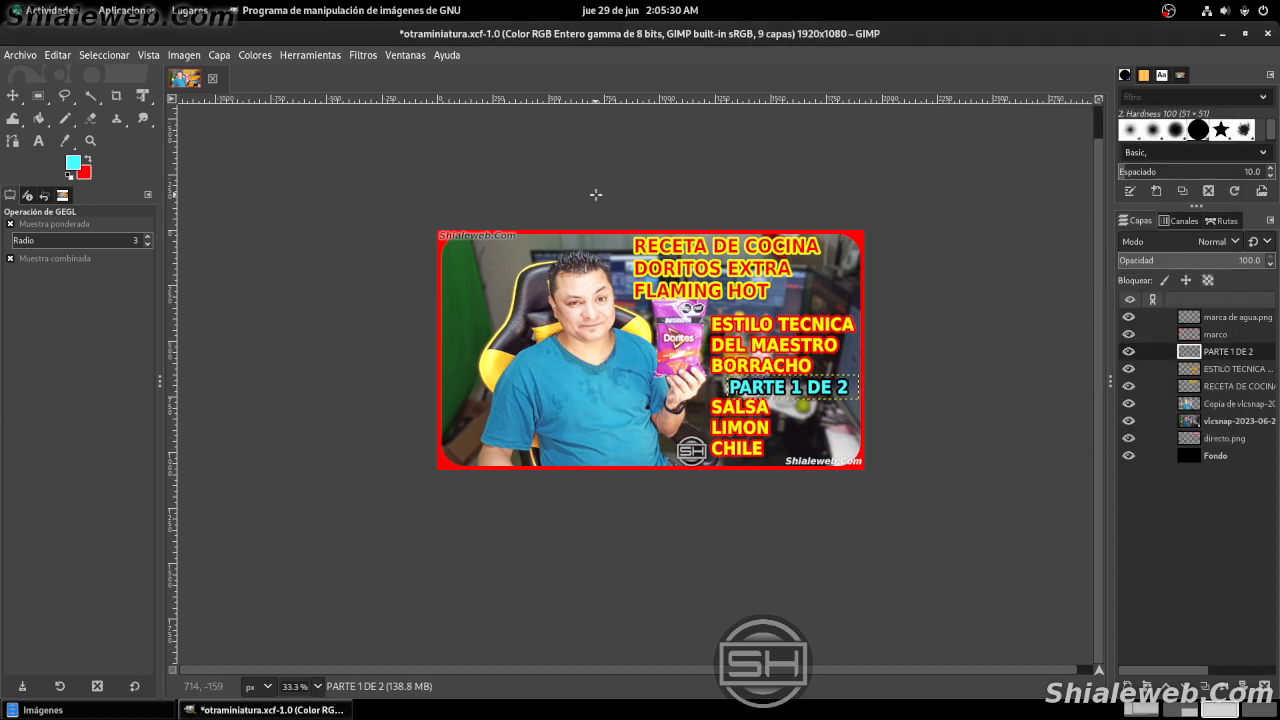
- Export the thumbnail to the Escritorio folder as doritos1de2.jpg with the default JPEG settings
click(22, 55)
click(57, 290)
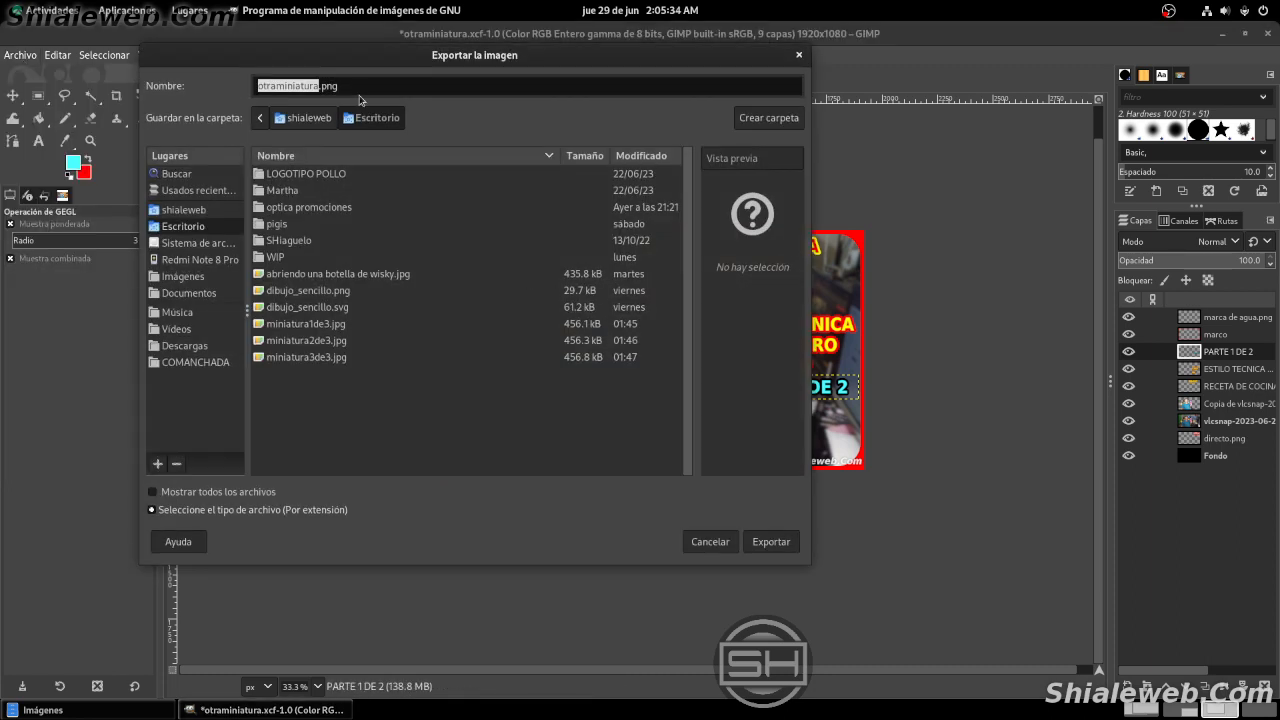
key(ctrl+a)
text(DOR)
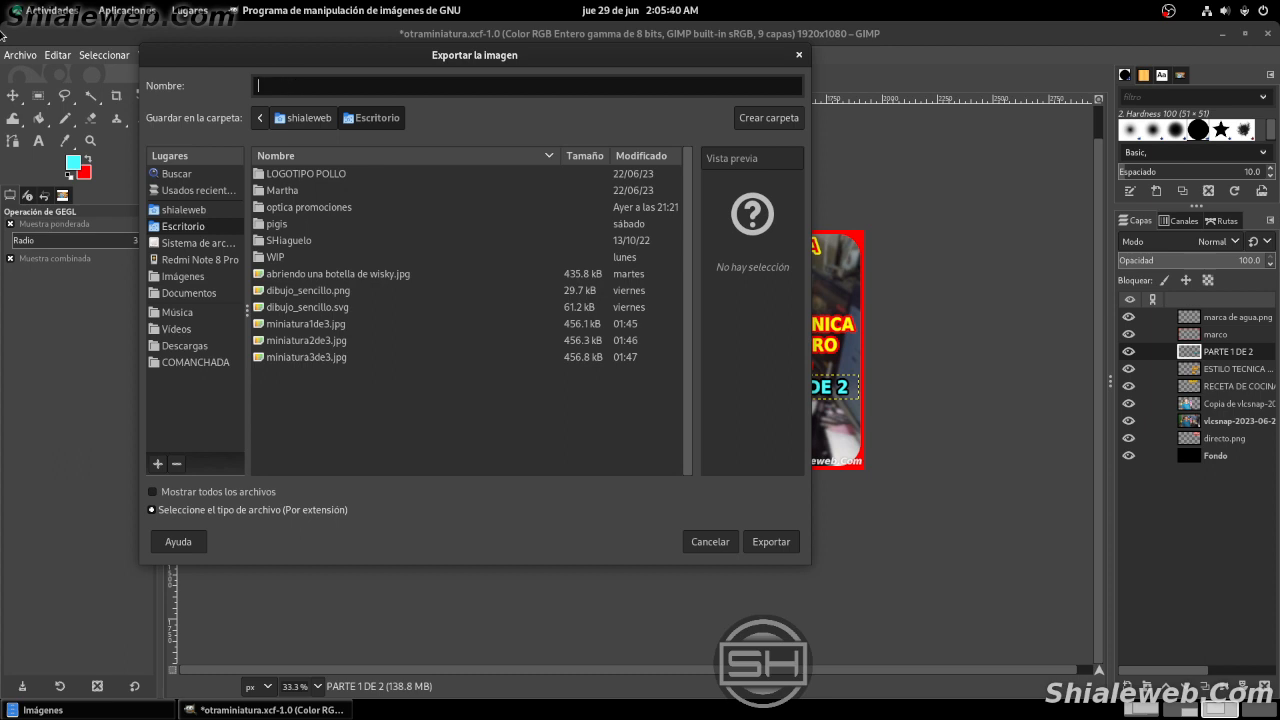
text(dorit)
mouse_move(2, 4)
click(789, 434)
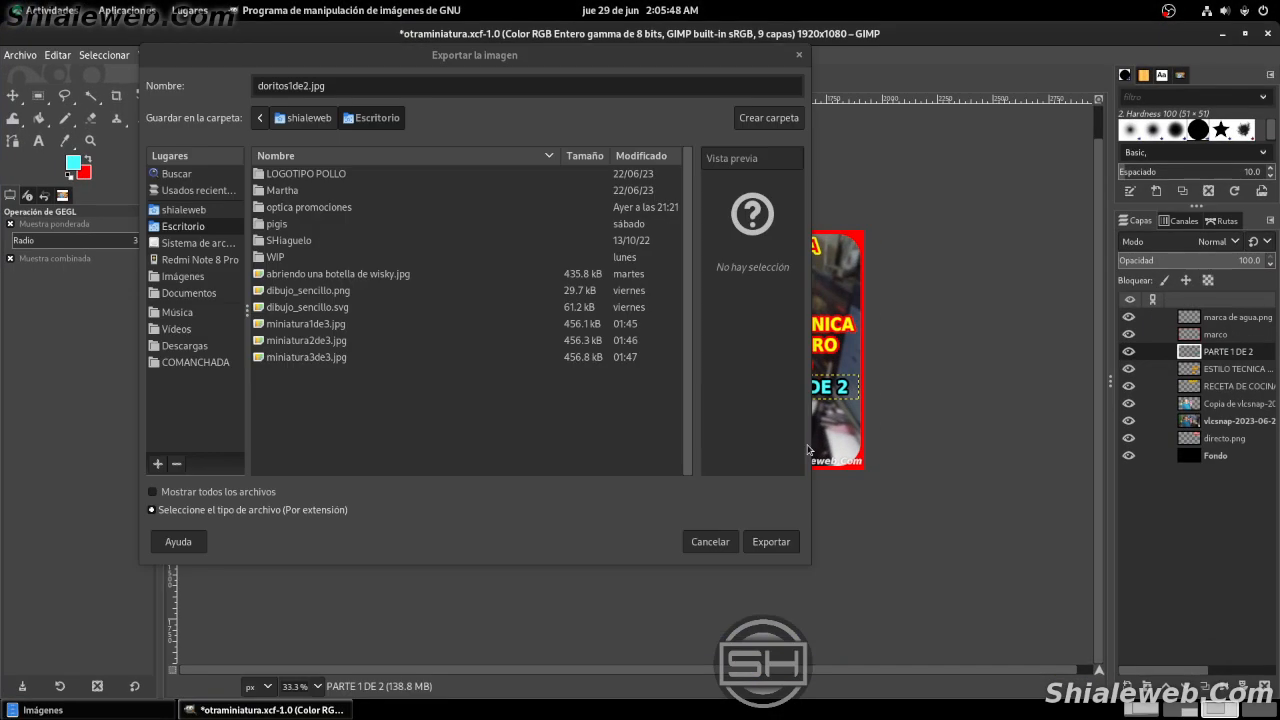
click(772, 546)
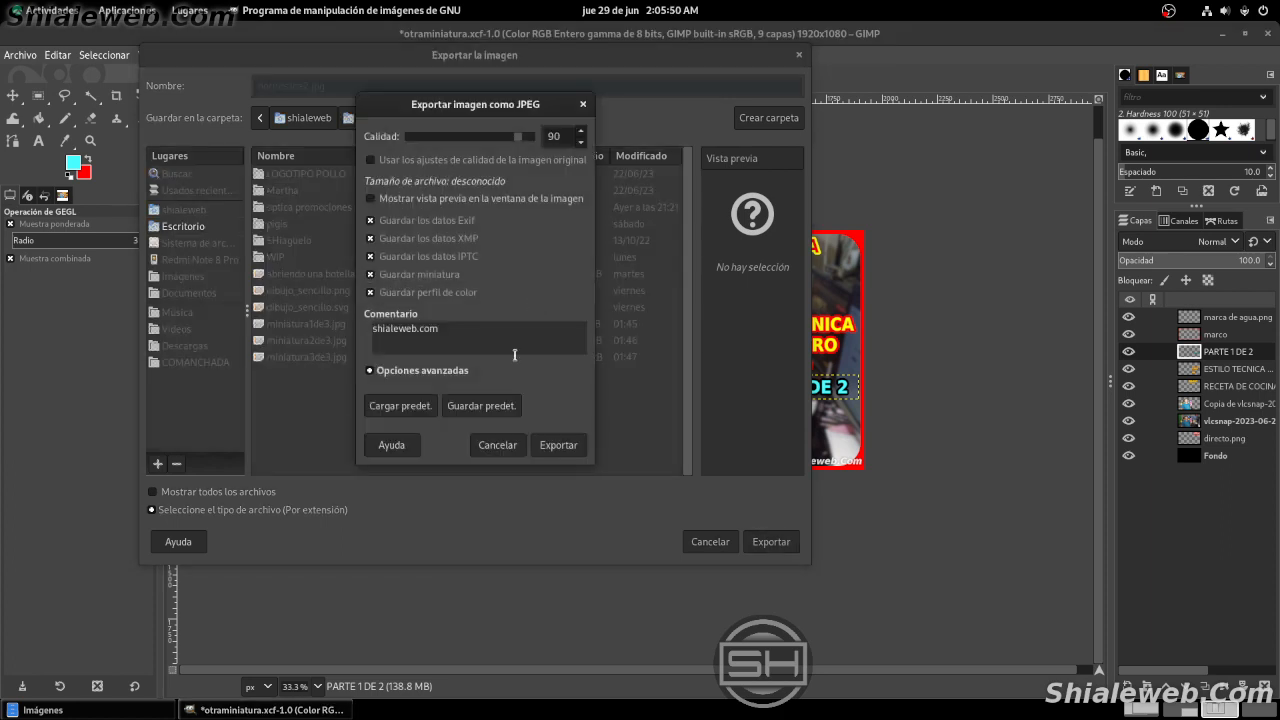
click(558, 445)
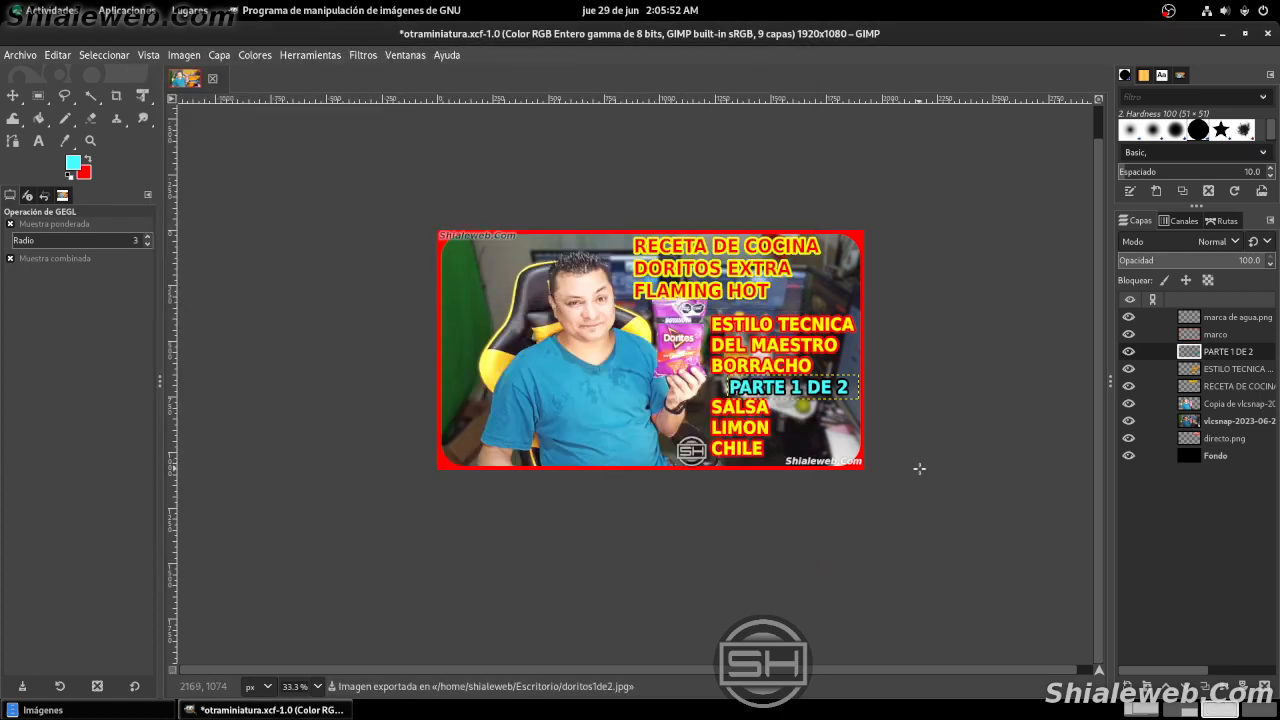
- Undo the label's drop shadow and last position change, and nudge the PARTE 1 DE 2 text slightly upward between BORRACHO and SALSA
key(ctrl+z)
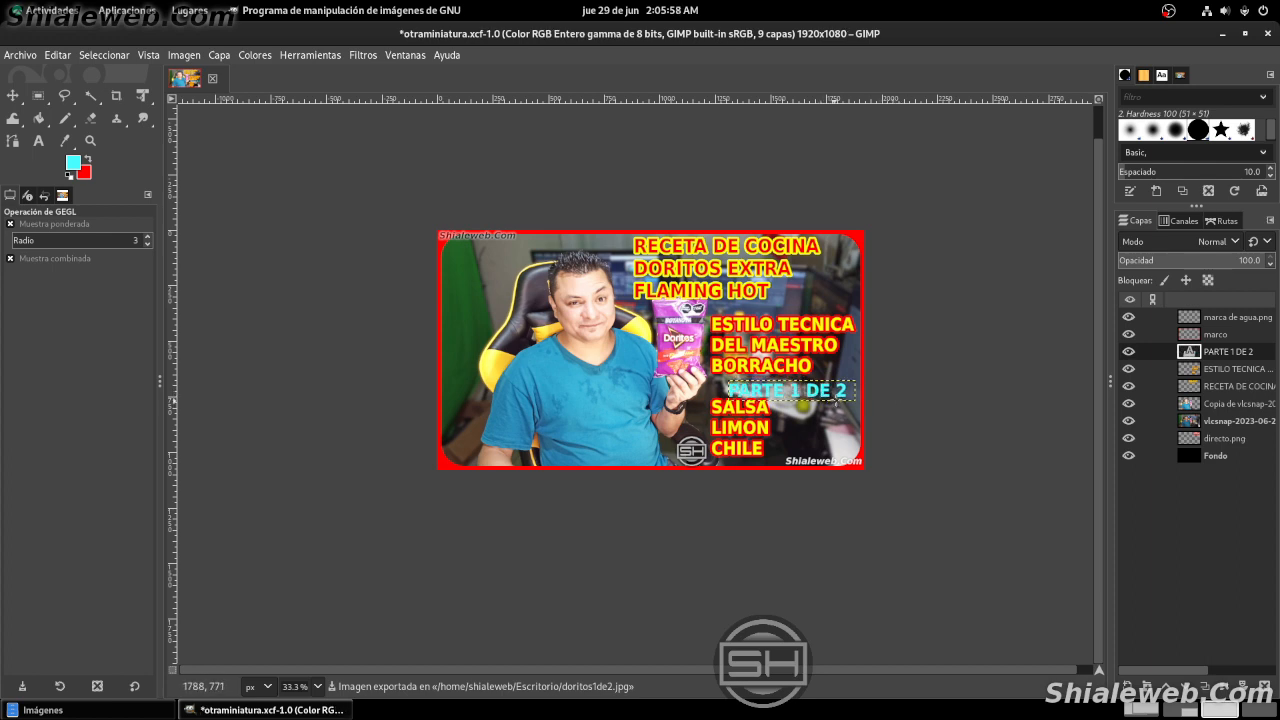
key(m)
drag(826, 396, 825, 389)
- Change the cyan label text to read PARTE 2 DE 2
key(t)
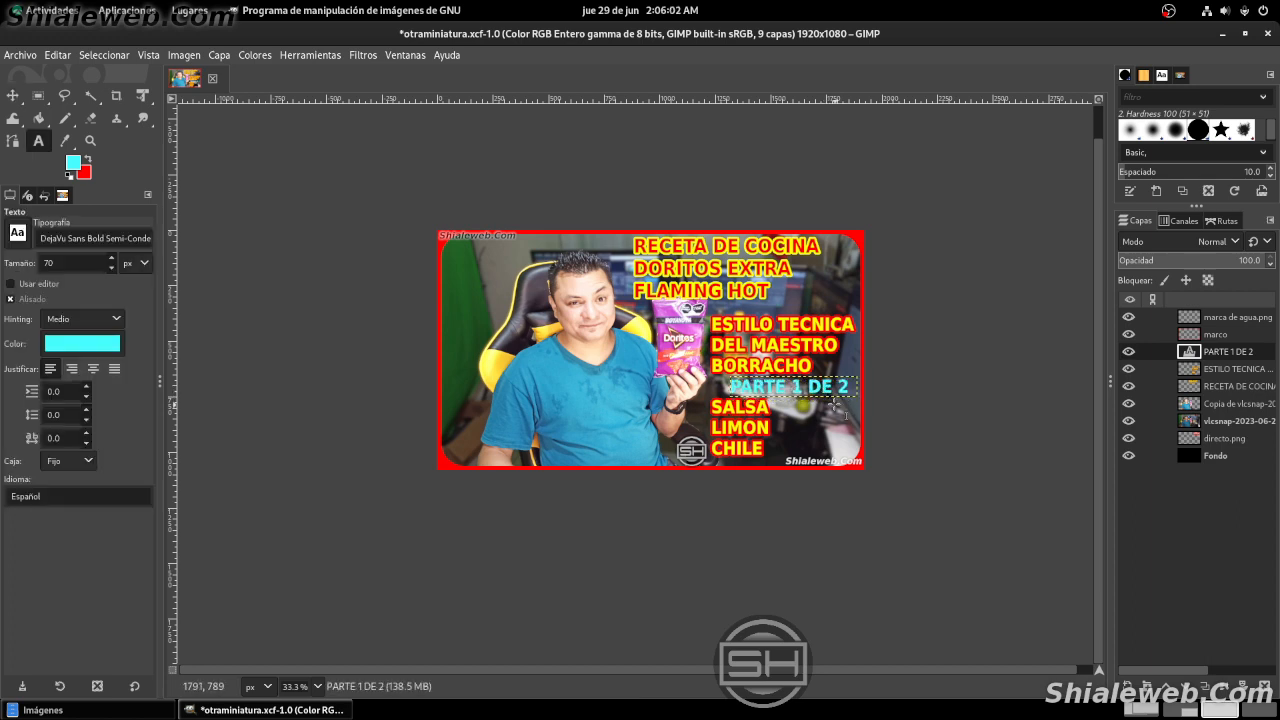
click(808, 393)
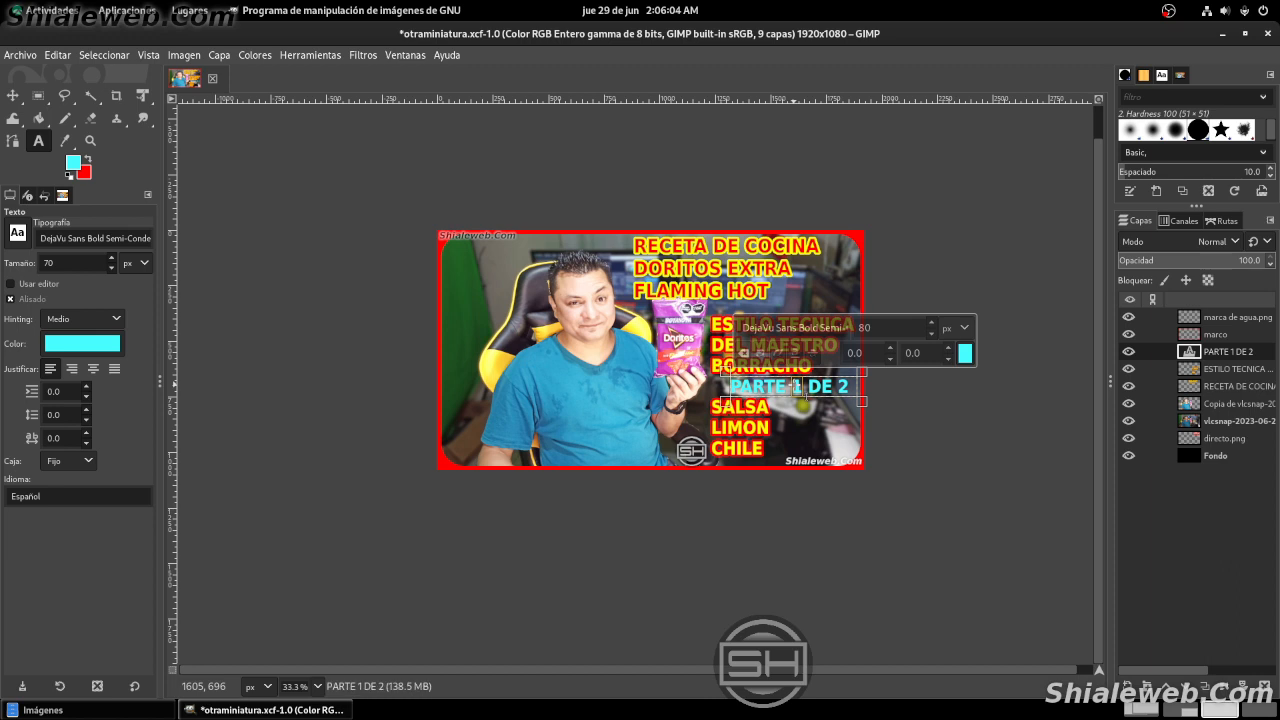
key(BackSpace)
text(2)
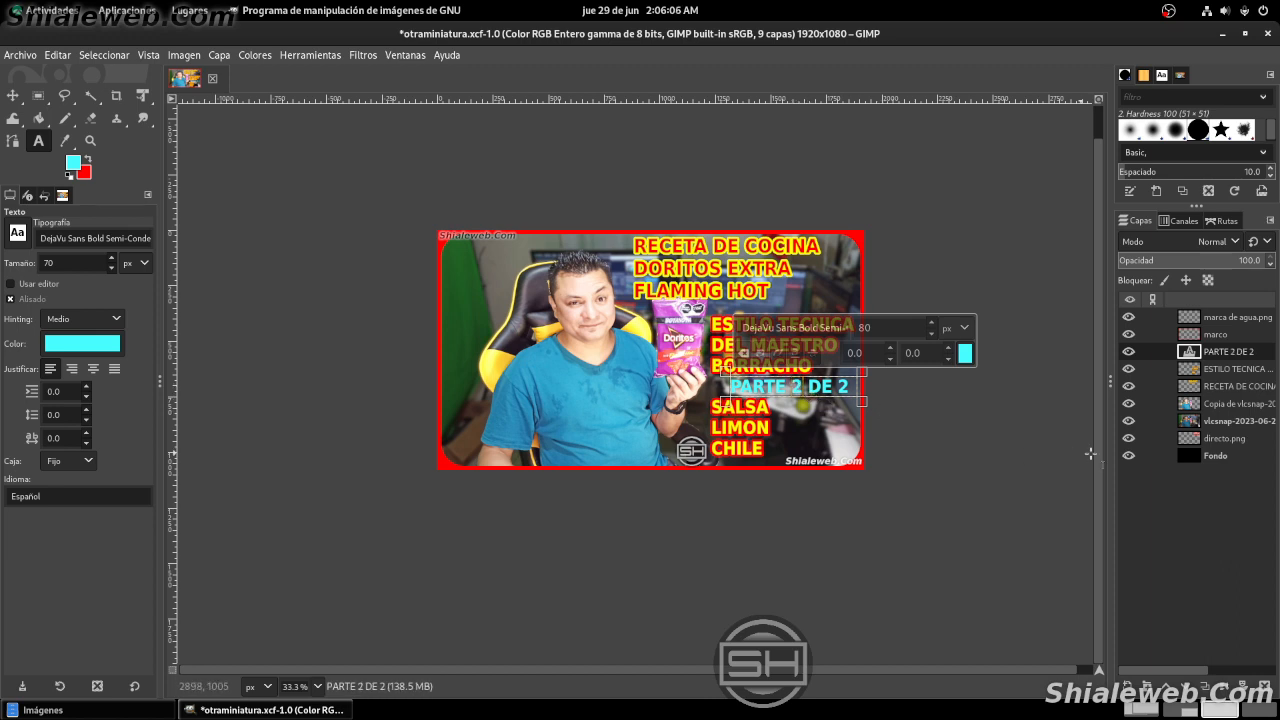
click(1222, 461)
- Add a black drop shadow to the PARTE 2 DE 2 layer with X and Y offsets 0, blur radius 0 and grow radius 10
click(1230, 353)
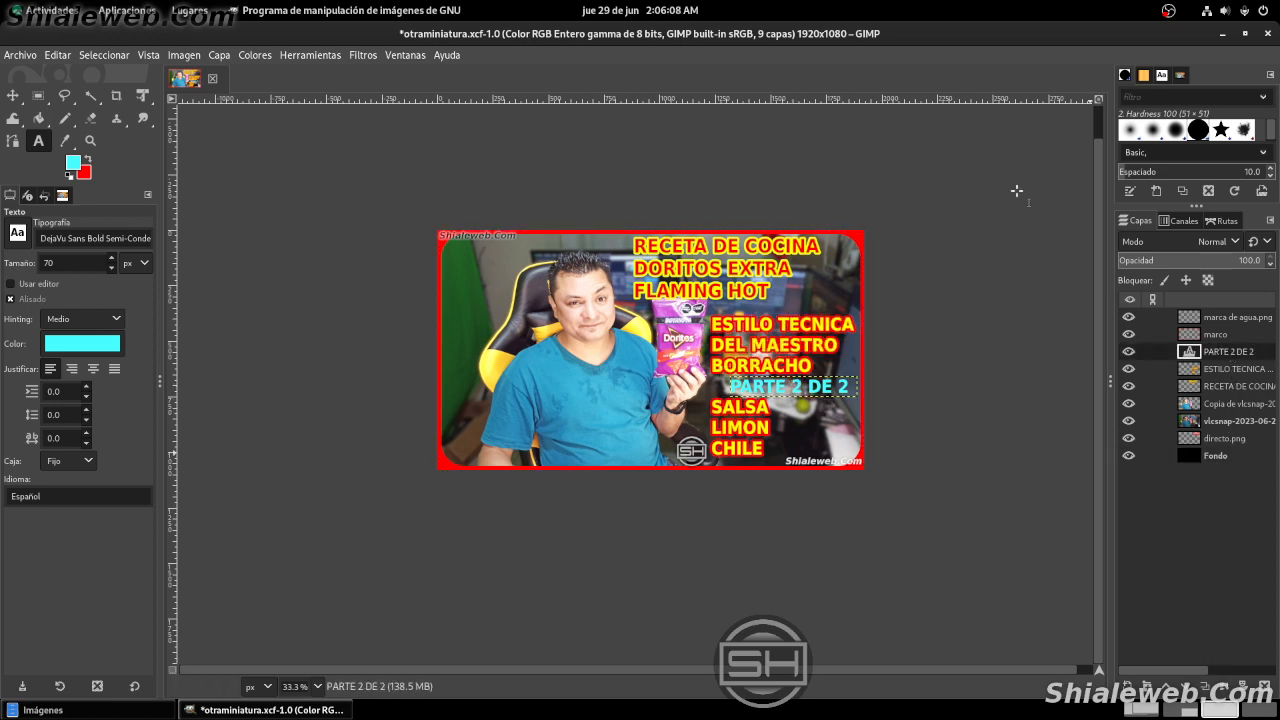
click(363, 55)
mouse_move(400, 209)
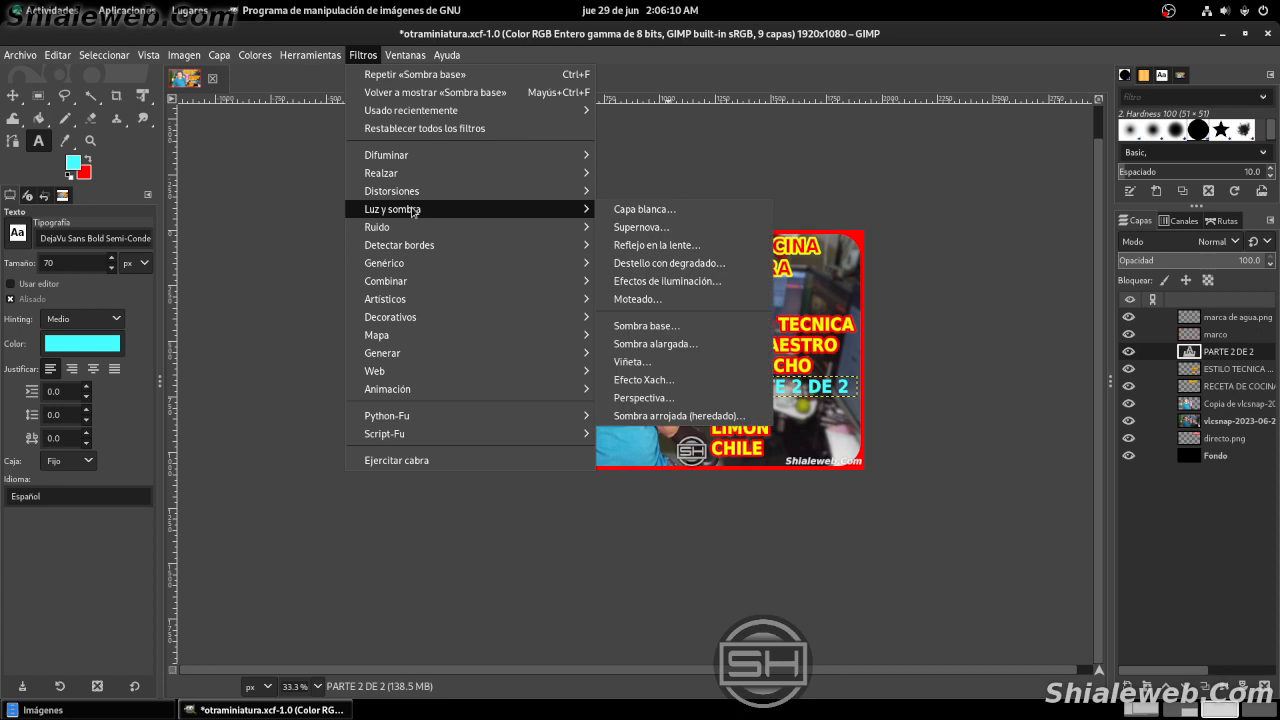
click(665, 329)
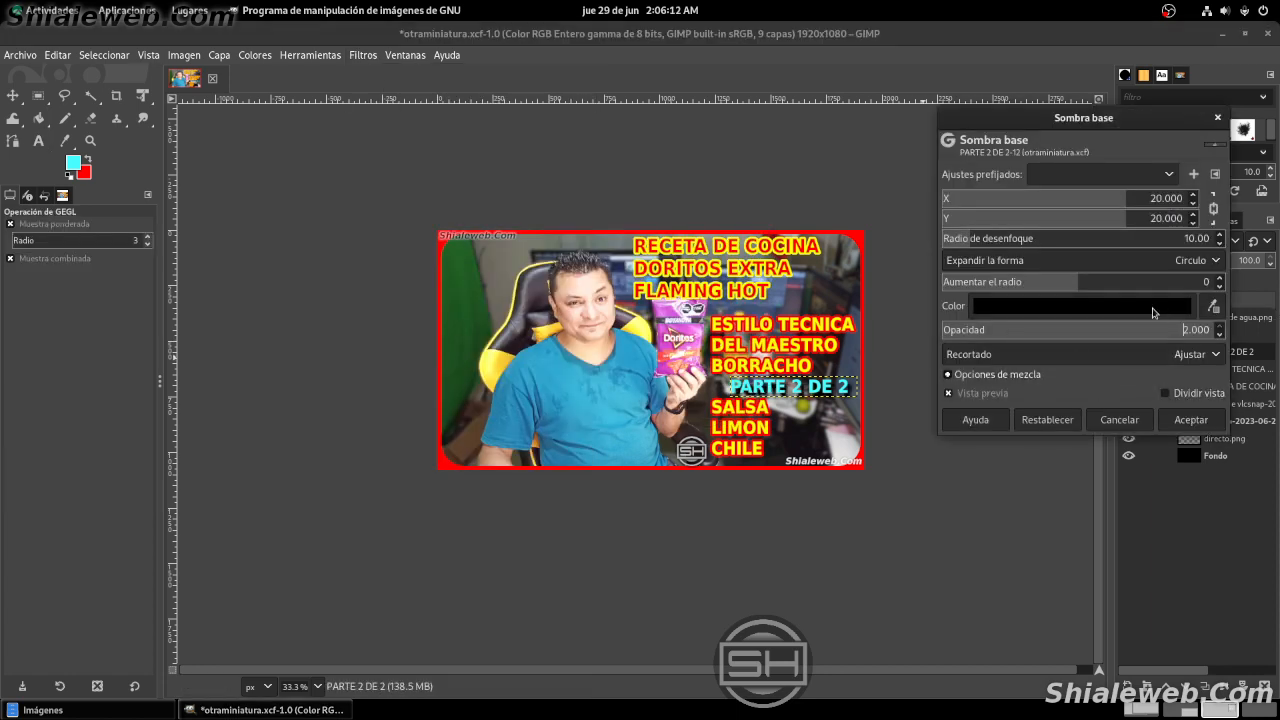
double_click(1153, 202)
text(0)
key(Return)
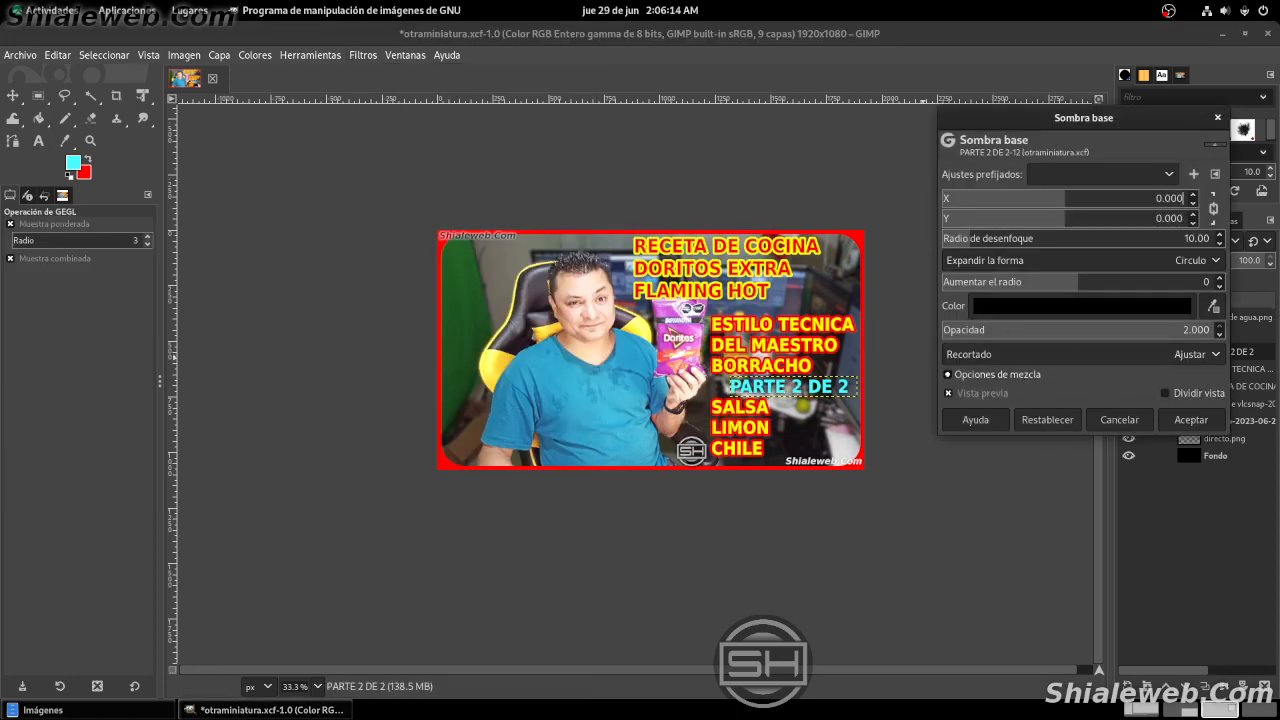
click(958, 238)
click(1220, 279)
click(1220, 279)
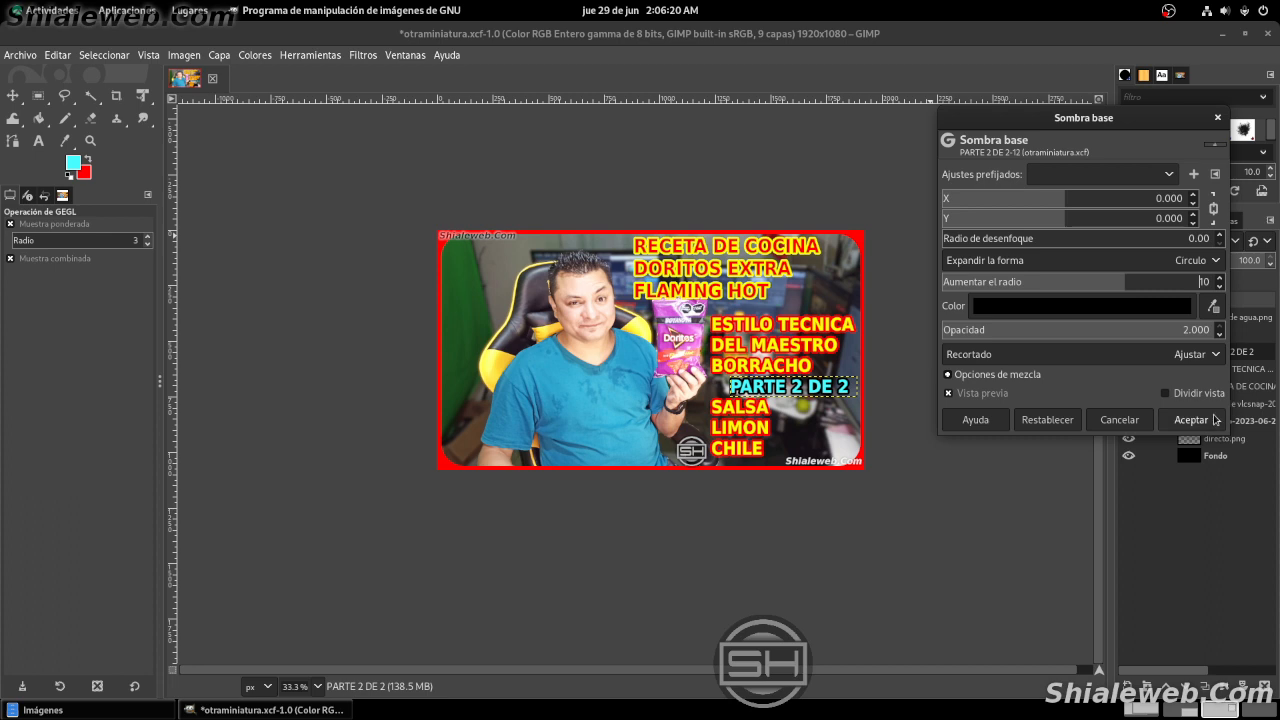
click(1191, 420)
- Export the second thumbnail version to the Escritorio folder as doritos2de2.jpg with the default JPEG settings
click(12, 55)
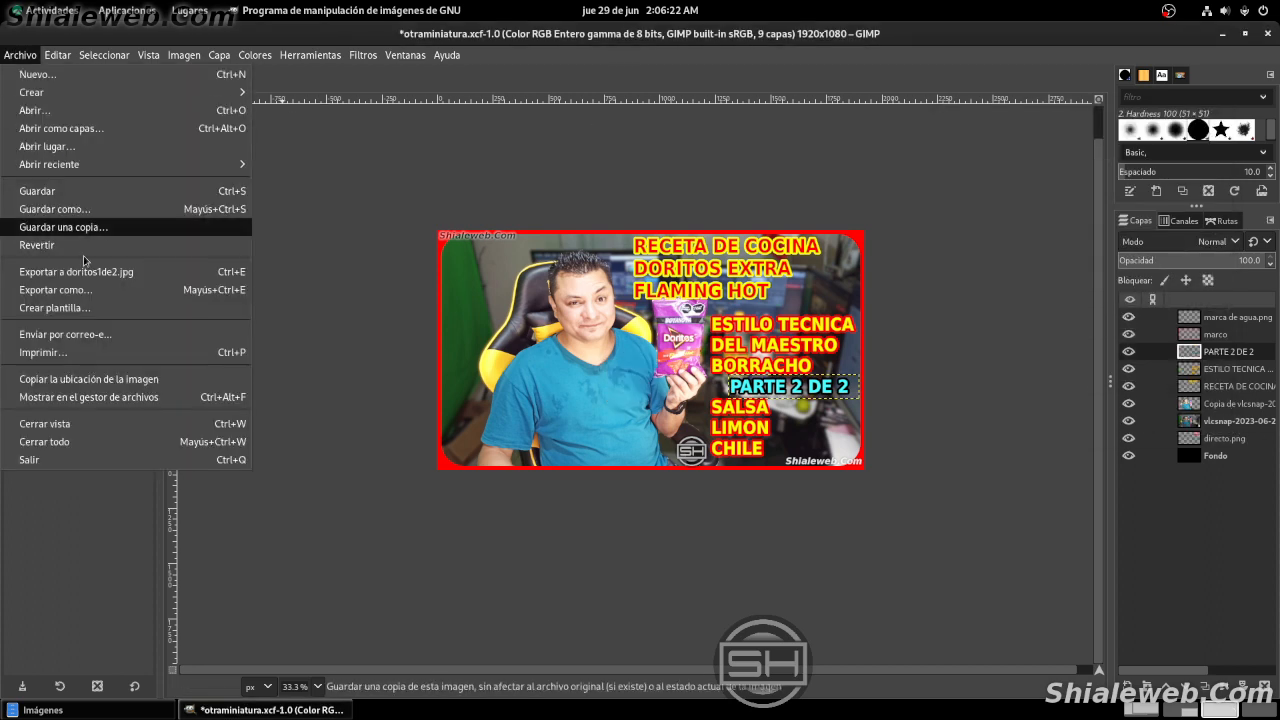
click(86, 292)
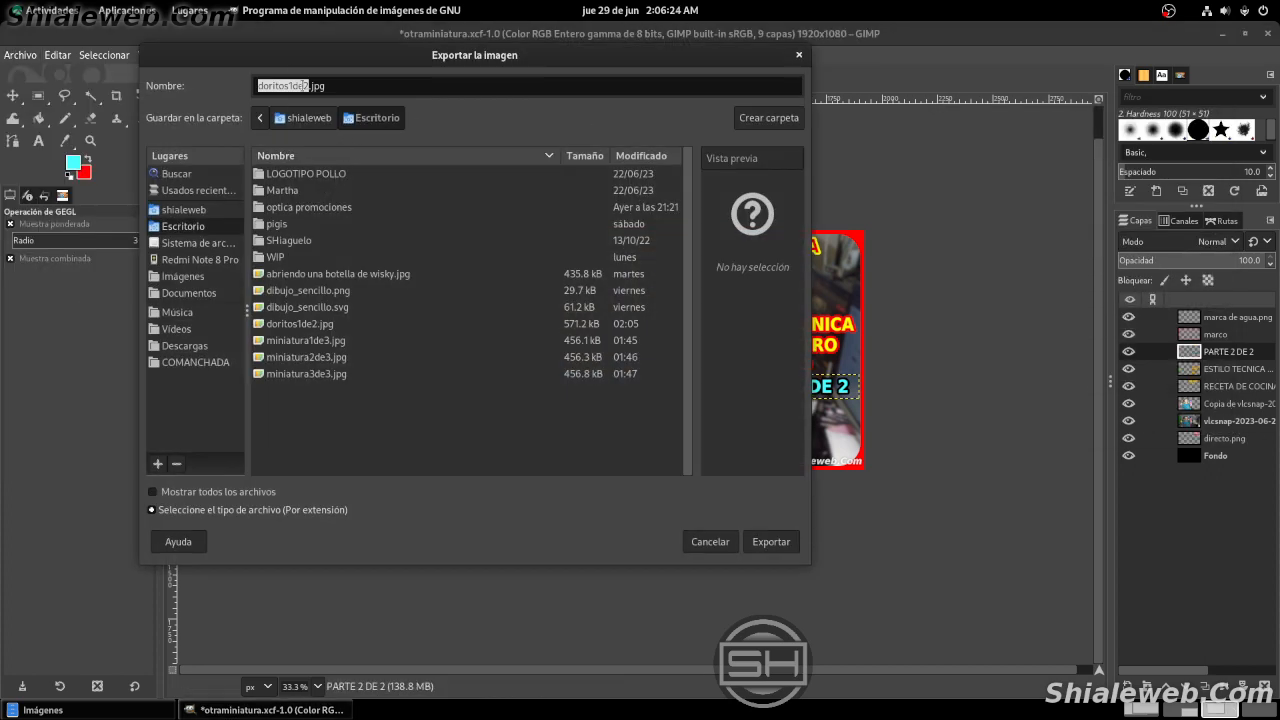
click(288, 86)
key(BackSpace)
text(2)
click(778, 540)
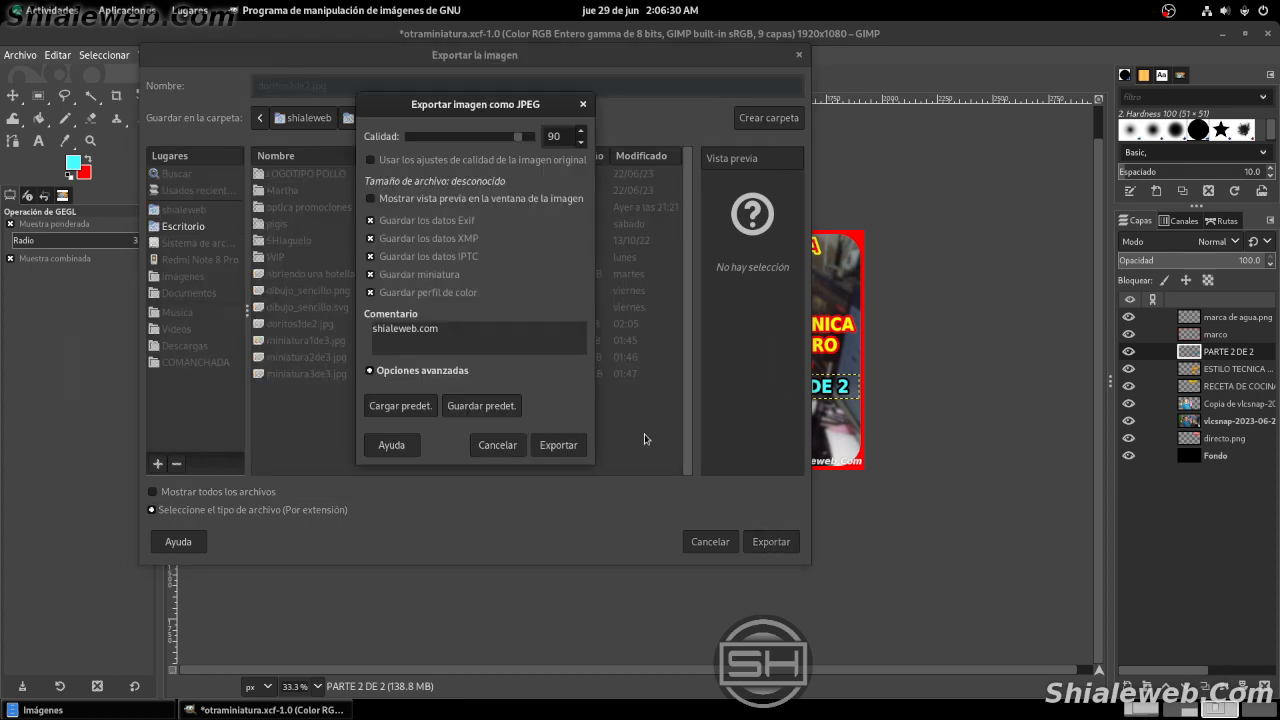
click(558, 444)
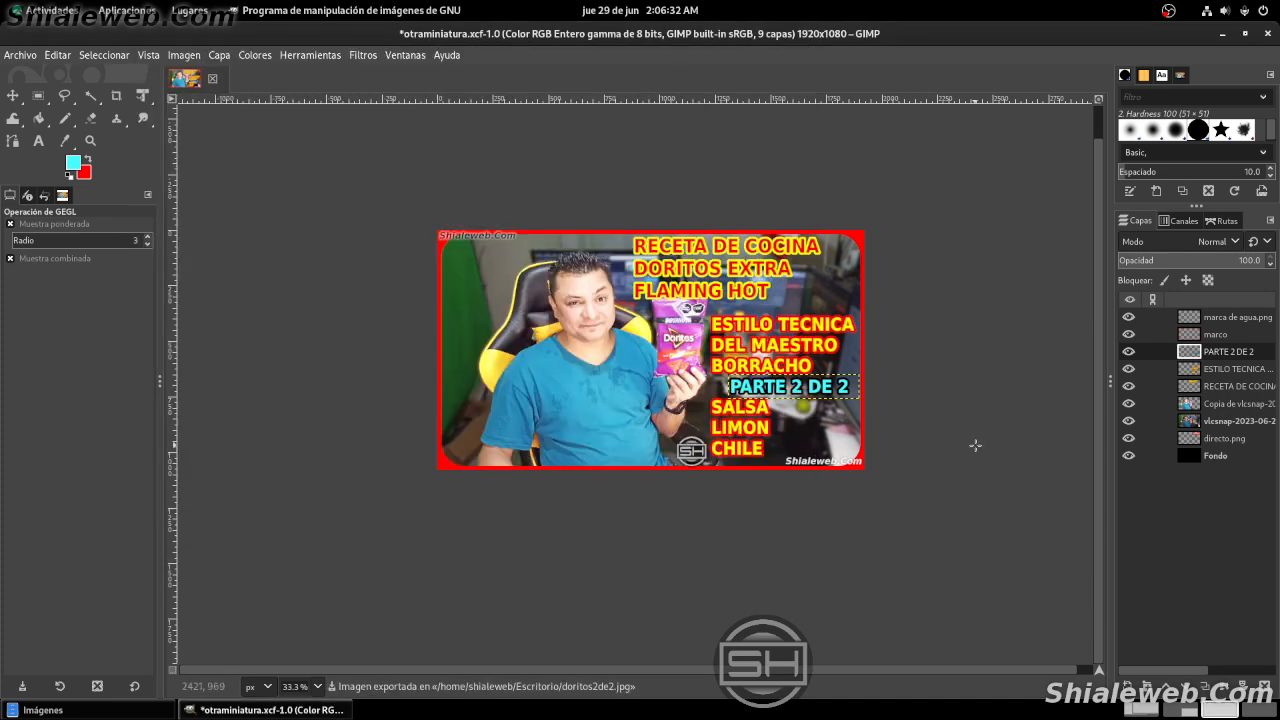
key(End)
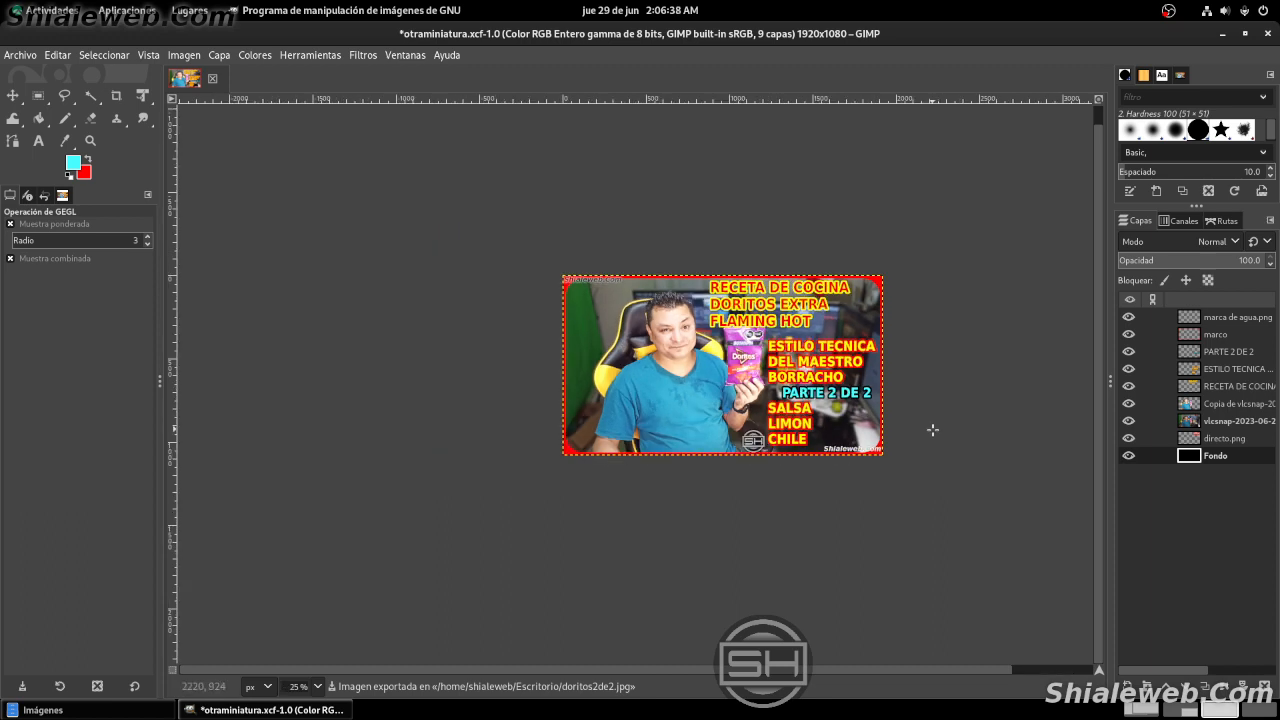
scroll(838, 388, right, 3)
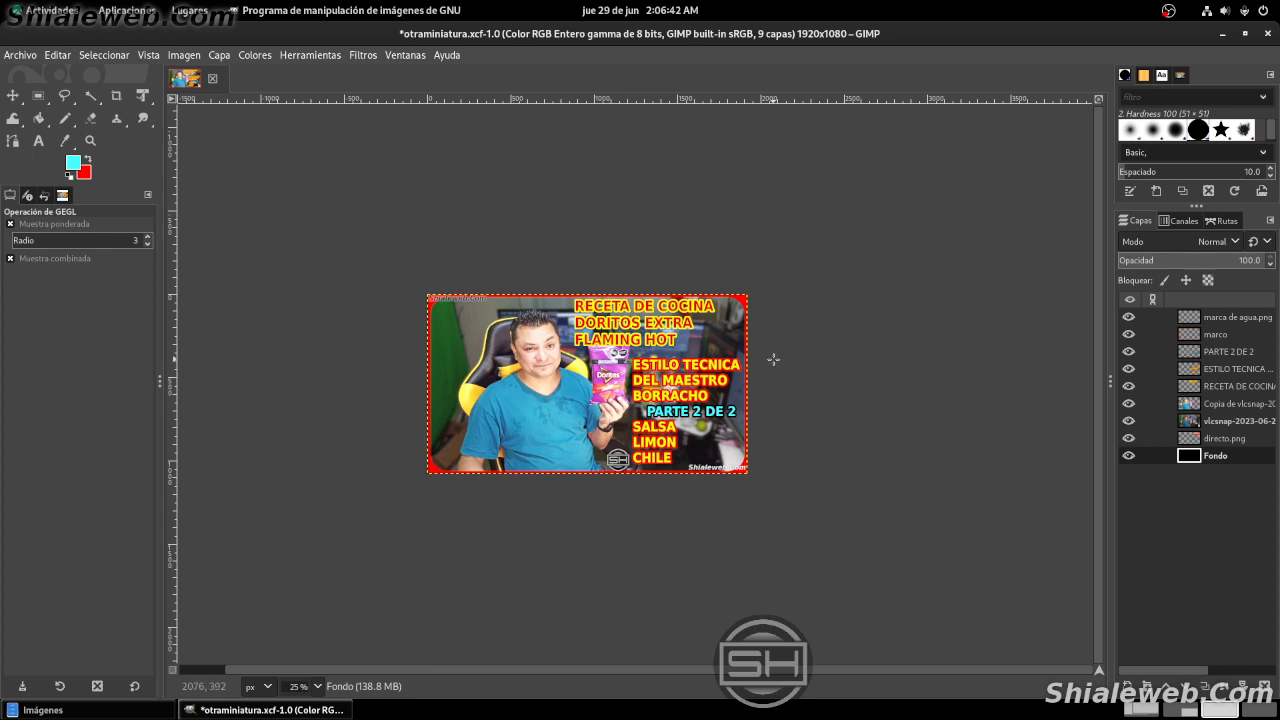
scroll(773, 359, up, 2)
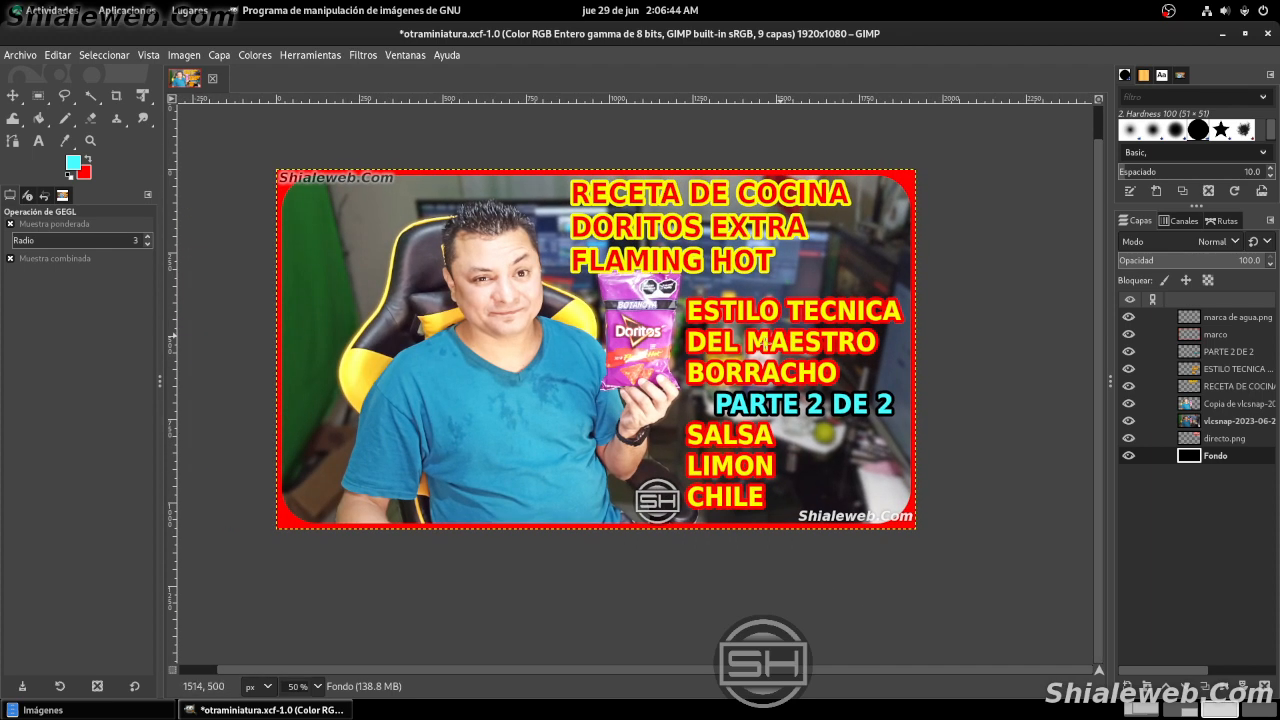